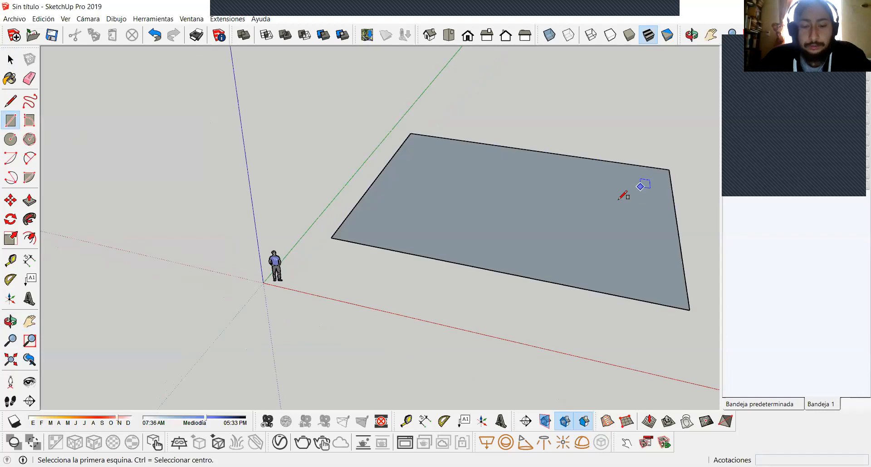
pyautogui.press('space')
pyautogui.scroll(-1, 425, 255)
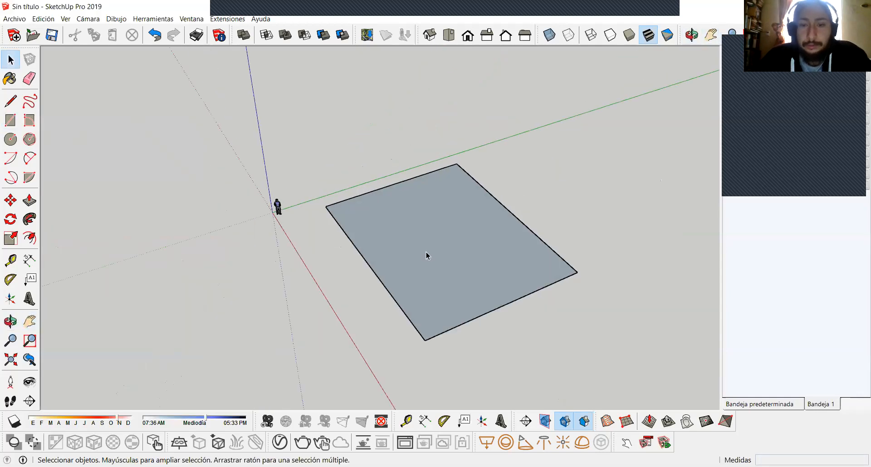
pyautogui.click(427, 255)
pyautogui.moveTo(433, 174); pyautogui.dragTo(436, 129)
pyautogui.press('space')
pyautogui.moveTo(449, 271); pyautogui.dragTo(493, 171, button='middle')
pyautogui.hotkey('ctrl', 'z')
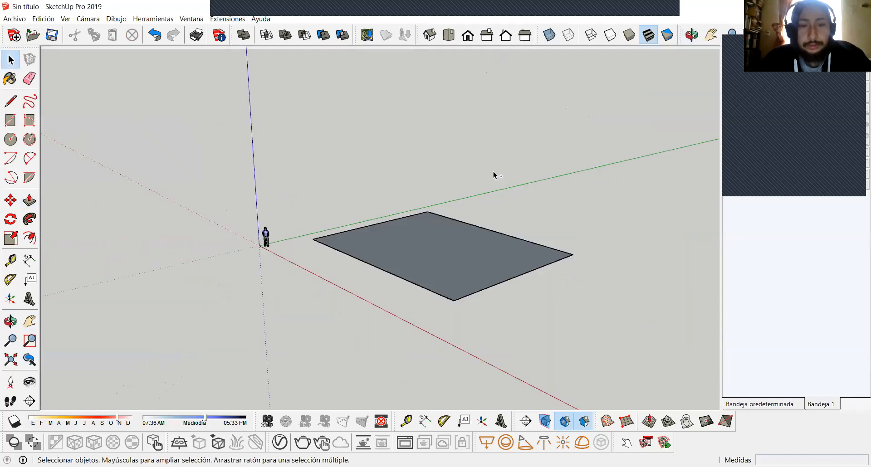
# Extrude the large ground rectangle upward into a solid box with Push/Pull.
pyautogui.press('p')
pyautogui.moveTo(442, 254); pyautogui.dragTo(456, 167)
pyautogui.click(457, 162)
pyautogui.press('space')
# Examine the ungrouped box's faces and edges from several sides.
pyautogui.scroll(-1, 470, 221)
pyautogui.keyDown('shift'); pyautogui.moveTo(470, 221); pyautogui.dragTo(456, 233, button='middle'); pyautogui.keyUp('shift')
pyautogui.moveTo(456, 233); pyautogui.dragTo(370, 295, button='middle')
pyautogui.moveTo(516, 314); pyautogui.dragTo(385, 365, button='middle')
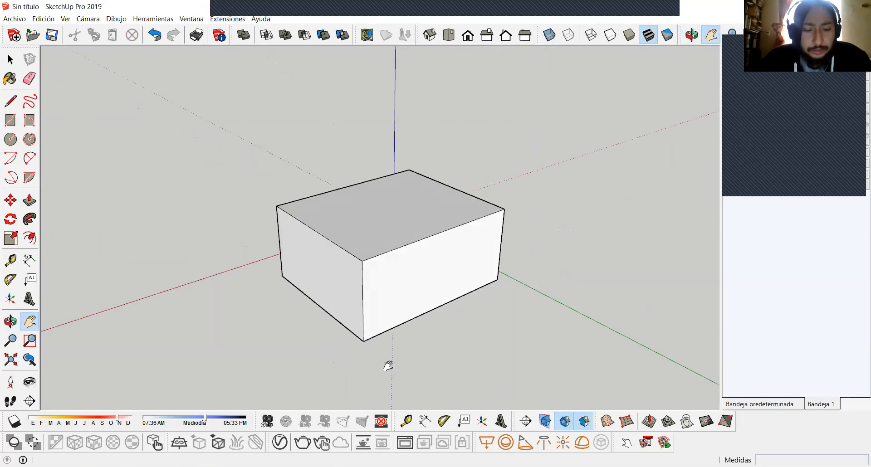
pyautogui.moveTo(386, 362); pyautogui.dragTo(465, 353, button='middle')
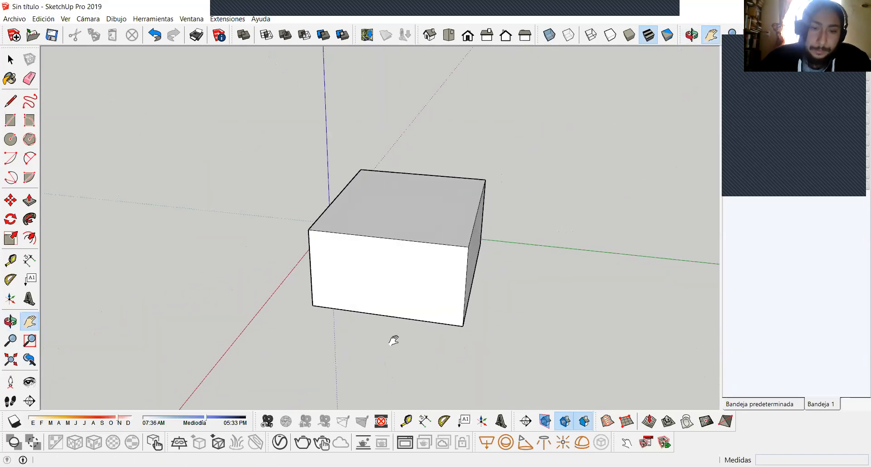
pyautogui.moveTo(379, 342); pyautogui.dragTo(428, 337, button='middle')
pyautogui.moveTo(499, 336); pyautogui.dragTo(437, 350, button='middle')
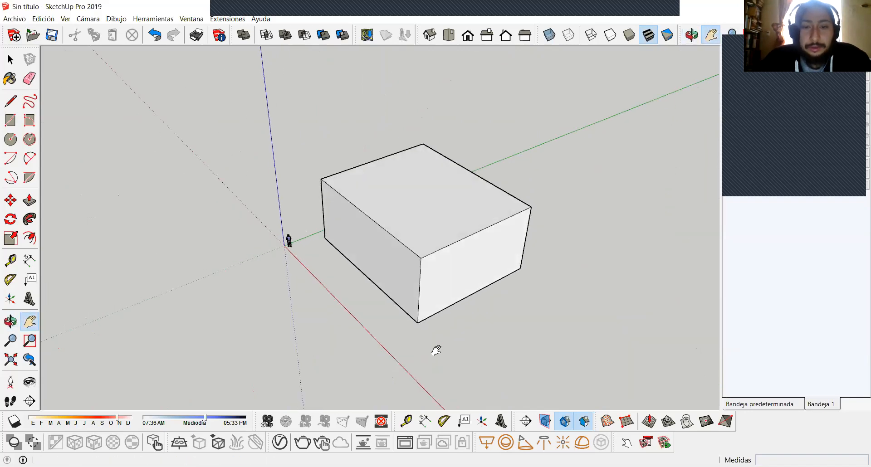
pyautogui.click(429, 276)
pyautogui.click(592, 279)
pyautogui.click(451, 241)
pyautogui.click(361, 259)
pyautogui.click(441, 268)
pyautogui.click(408, 230)
pyautogui.click(436, 272)
pyautogui.click(410, 230)
pyautogui.click(442, 272)
pyautogui.click(410, 231)
pyautogui.moveTo(447, 274); pyautogui.dragTo(552, 266, button='middle')
pyautogui.moveTo(367, 263); pyautogui.dragTo(417, 250, button='middle')
pyautogui.scroll(2, 472, 243)
pyautogui.click(470, 272)
pyautogui.scroll(1, 471, 272)
pyautogui.scroll(-3, 418, 250)
# Select all connected geometry of the box, turn it into a group and clear the selection.
pyautogui.tripleClick(395, 212)
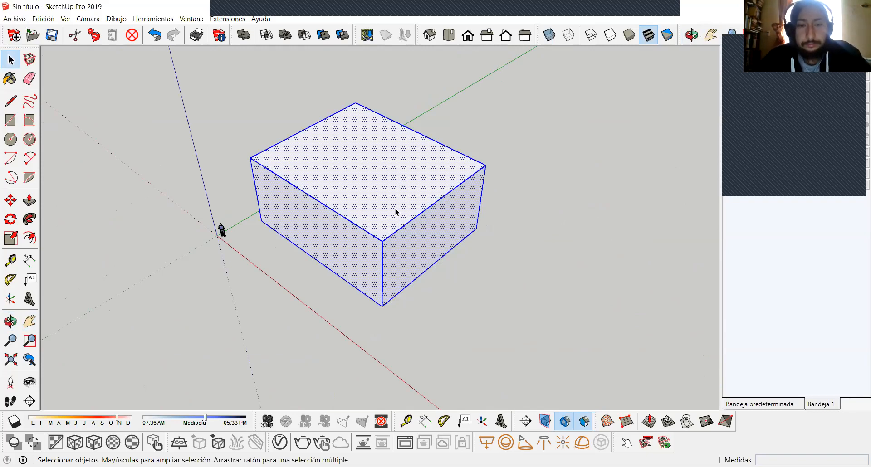
pyautogui.rightClick(403, 199)
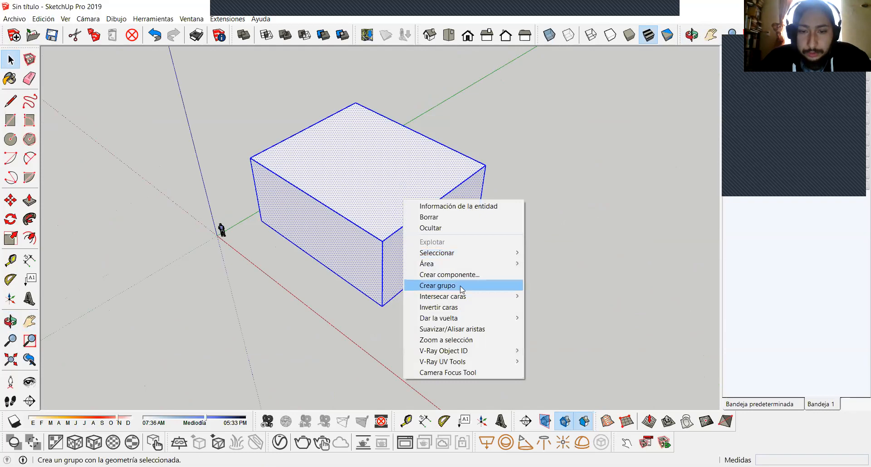
pyautogui.click(460, 285)
pyautogui.scroll(-2, 403, 210)
pyautogui.click(538, 197)
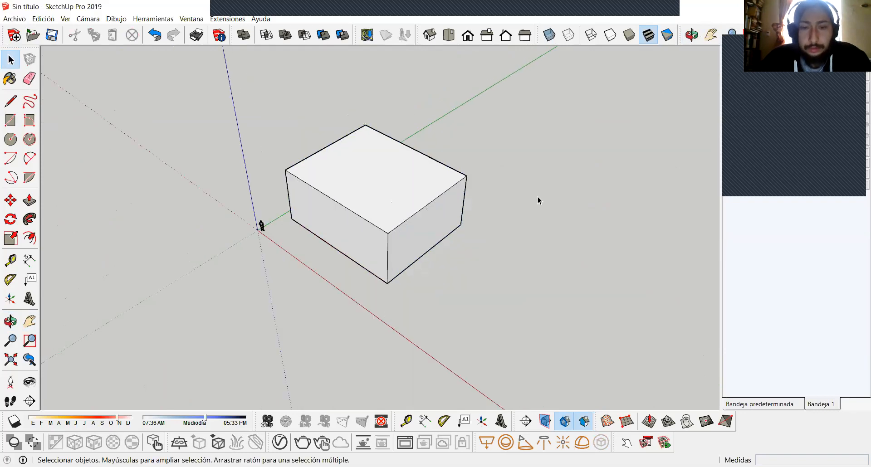
# Draw a ground rectangle about 4.57 × 5.66 m beside the box and extrude it upward into a prism taller than the box.
pyautogui.moveTo(447, 215); pyautogui.dragTo(341, 220, button='middle')
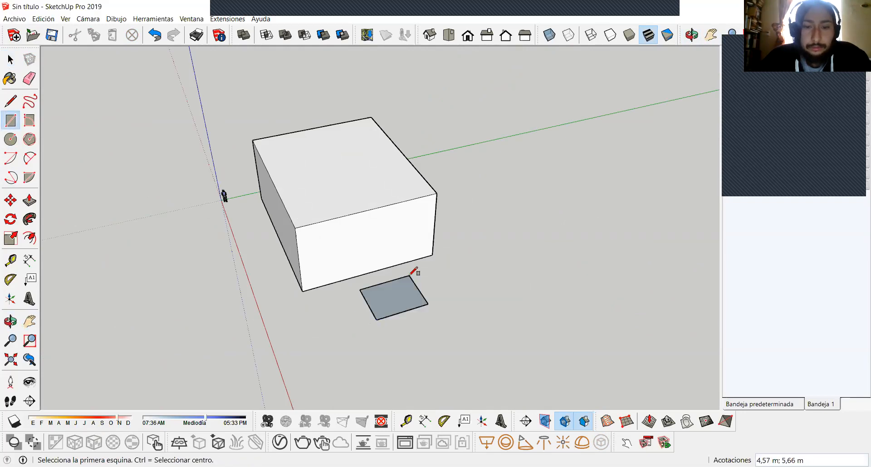
pyautogui.press('p')
pyautogui.click(387, 300)
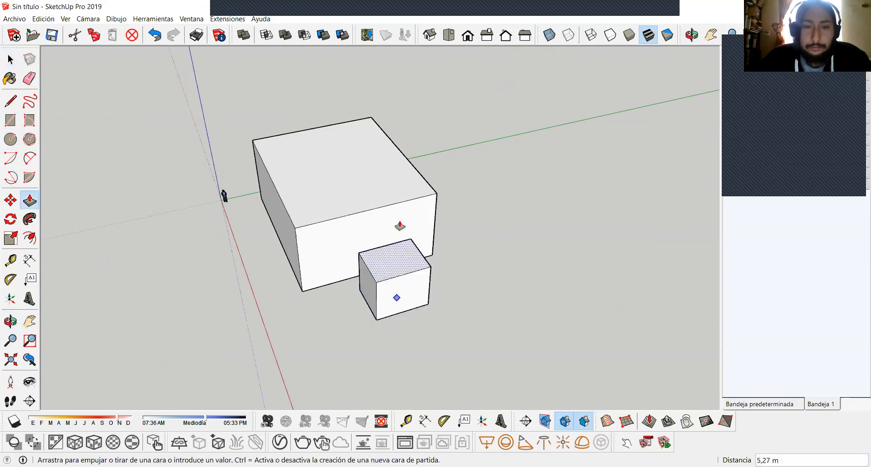
pyautogui.click(403, 196)
pyautogui.press('space')
# Select the whole tall prism and turn it into a group.
pyautogui.scroll(-1, 395, 248)
pyautogui.tripleClick(396, 260)
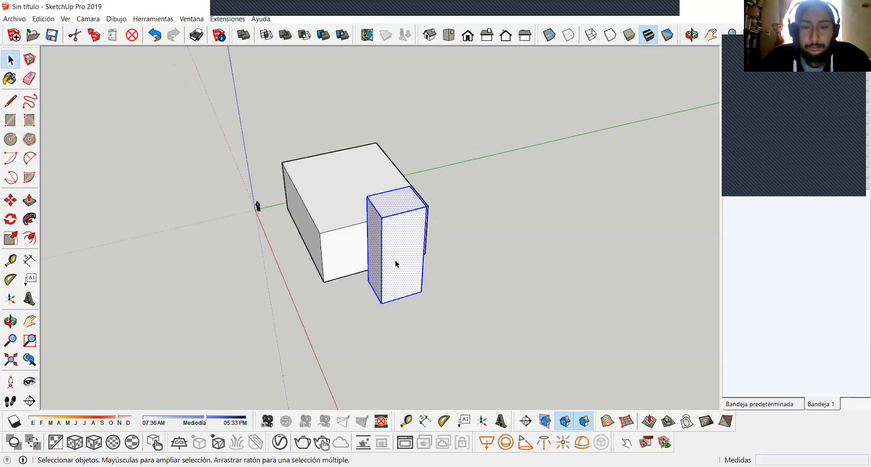
pyautogui.rightClick(397, 261)
pyautogui.click(446, 347)
pyautogui.moveTo(459, 296); pyautogui.dragTo(431, 267, button='middle')
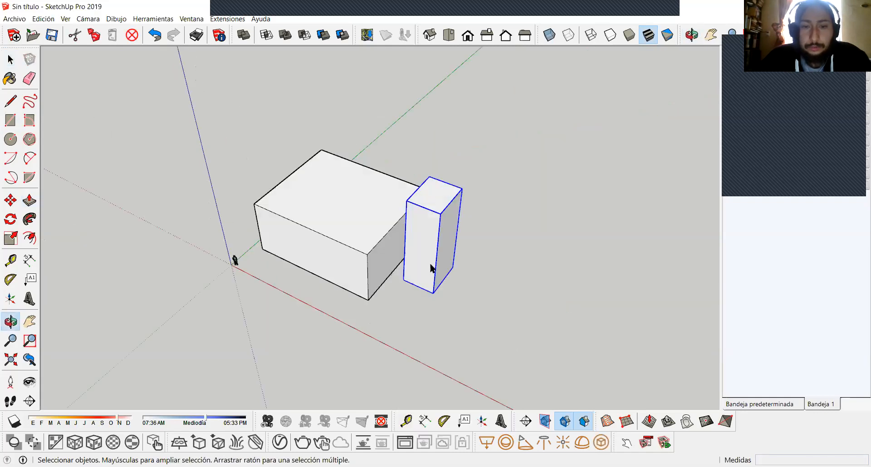
# Scale the prism group up uniformly from its upper corner by a factor of about 1.64.
pyautogui.click(16, 235)
pyautogui.moveTo(462, 188); pyautogui.dragTo(545, 143)
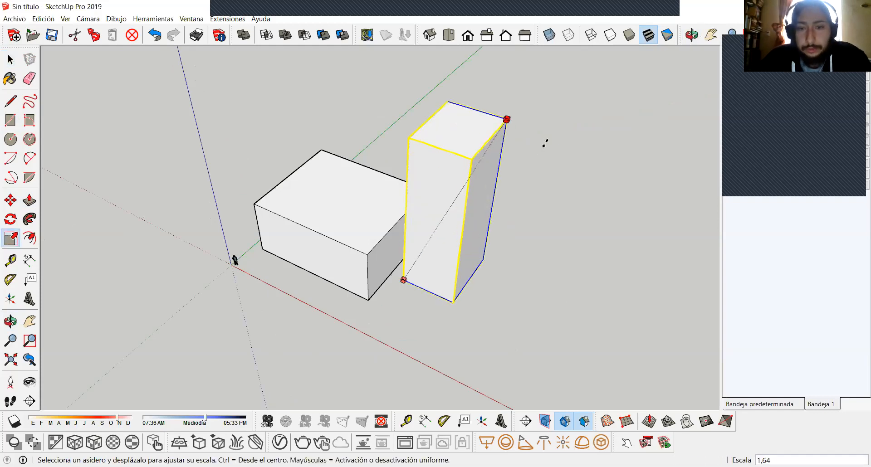
pyautogui.press('space')
pyautogui.click(524, 214)
# Move the enlarged tower group about 8.46 m so that it overlaps a corner of the low box.
pyautogui.scroll(-2, 524, 214)
pyautogui.keyDown('shift'); pyautogui.moveTo(524, 214); pyautogui.dragTo(449, 257, button='middle'); pyautogui.keyUp('shift')
pyautogui.moveTo(251, 279); pyautogui.dragTo(351, 261, button='middle')
pyautogui.scroll(2, 368, 249)
pyautogui.press('space')
pyautogui.click(368, 249)
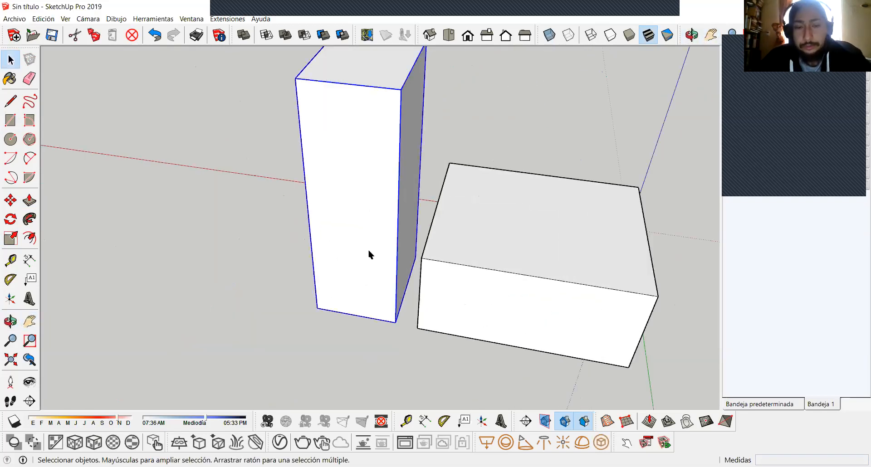
pyautogui.press('m')
pyautogui.click(396, 321)
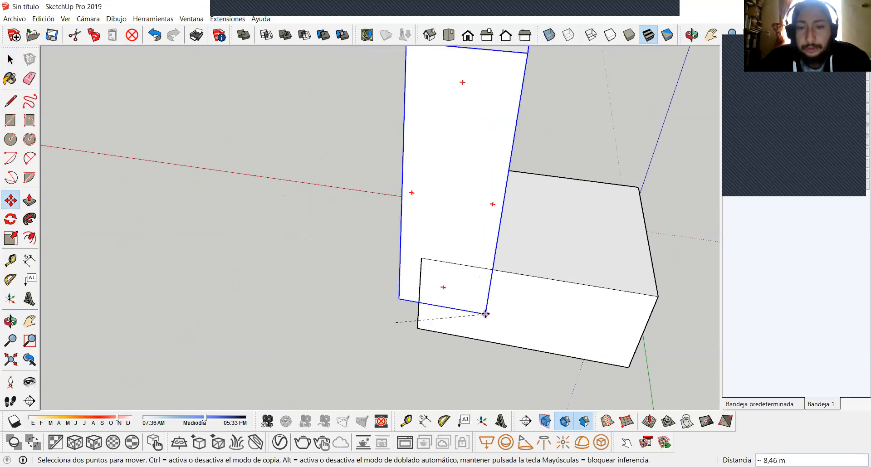
pyautogui.press('space')
pyautogui.scroll(-2, 567, 293)
pyautogui.keyDown('shift'); pyautogui.moveTo(567, 293); pyautogui.dragTo(431, 299, button='middle'); pyautogui.keyUp('shift')
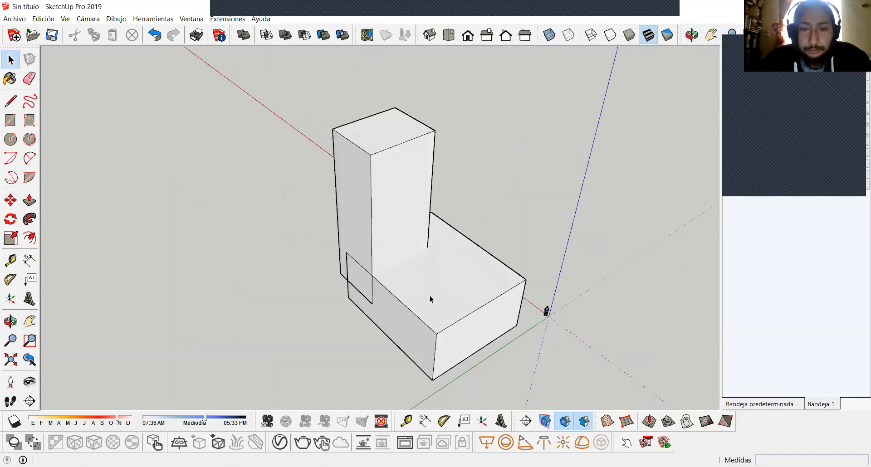
# Try the solid Subtract tool with the low box as the cutting solid and the tower as the target, undoing the result.
pyautogui.click(397, 205)
pyautogui.hotkey('ctrl', 'z')
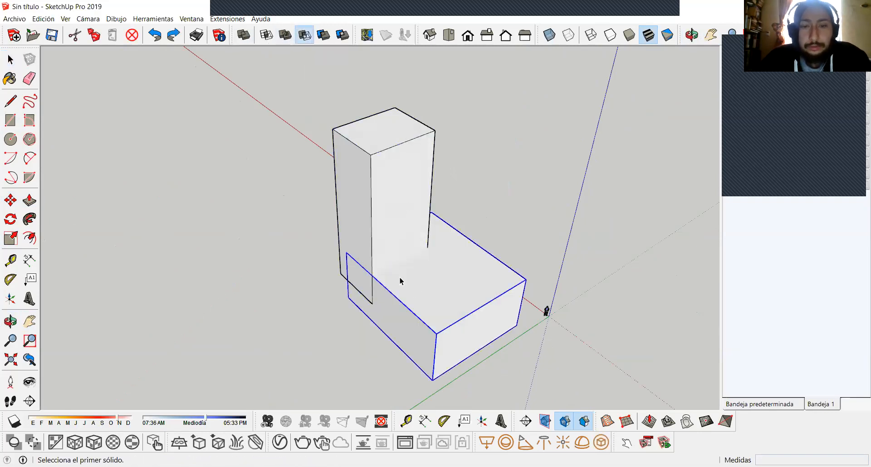
pyautogui.click(409, 247)
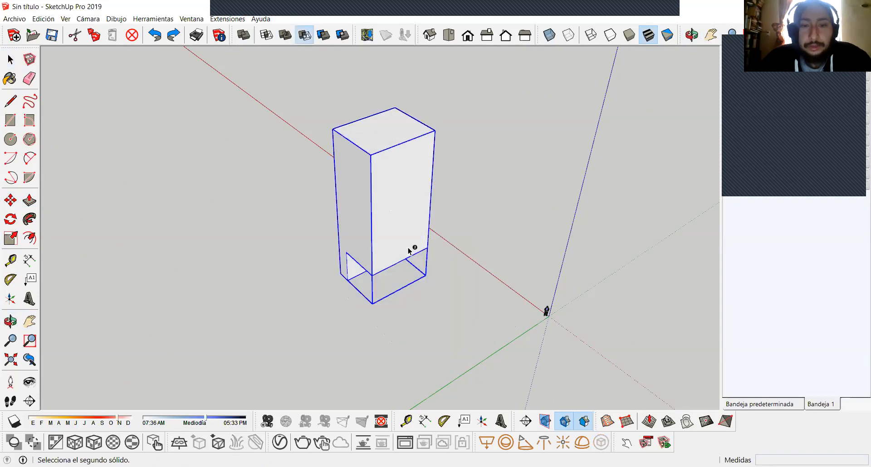
pyautogui.press('space')
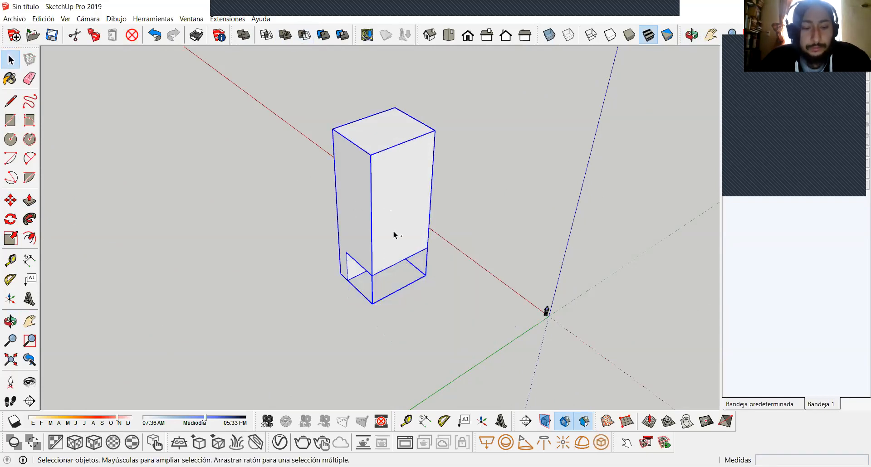
pyautogui.hotkey('ctrl', 'z')
# Subtract the tower from the low box with the solid Subtract tool to cut a notch in its corner.
pyautogui.click(306, 34)
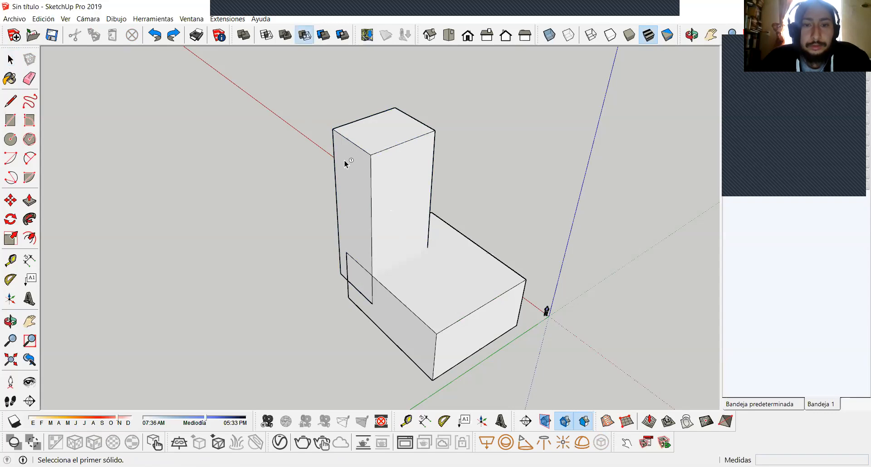
pyautogui.click(377, 197)
pyautogui.click(436, 287)
pyautogui.press('space')
# Examine the corner notch cut into the box from several angles.
pyautogui.scroll(-2, 380, 291)
pyautogui.moveTo(380, 290); pyautogui.dragTo(529, 241, button='middle')
pyautogui.scroll(3, 401, 254)
pyautogui.scroll(-2, 529, 241)
pyautogui.keyDown('shift'); pyautogui.moveTo(436, 260); pyautogui.dragTo(344, 316, button='middle'); pyautogui.keyUp('shift')
pyautogui.moveTo(399, 284); pyautogui.dragTo(420, 274, button='middle')
pyautogui.scroll(2, 386, 301)
pyautogui.moveTo(391, 317); pyautogui.dragTo(148, 235, button='middle')
pyautogui.scroll(2, 300, 243)
pyautogui.scroll(-2, 281, 248)
pyautogui.scroll(-2, 166, 244)
pyautogui.moveTo(302, 276)
pyautogui.keyDown('shift'); pyautogui.mouseDown(button='middle')
pyautogui.moveTo(329, 270)
pyautogui.moveTo(318, 272)
pyautogui.mouseUp(button='middle'); pyautogui.keyUp('shift')
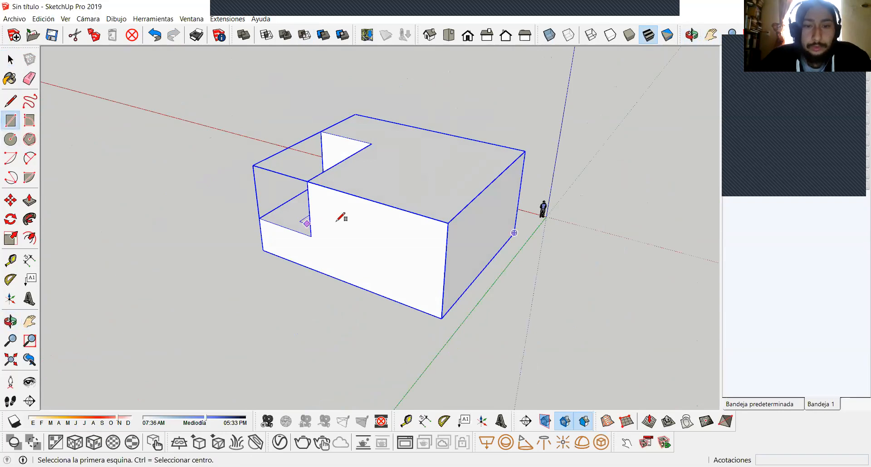
# Draw a narrow upright rectangle on the side wall next to the corner notch.
pyautogui.click(374, 285)
pyautogui.press('space')
pyautogui.scroll(-1, 373, 285)
pyautogui.moveTo(387, 278); pyautogui.dragTo(422, 275, button='middle')
pyautogui.scroll(2, 413, 255)
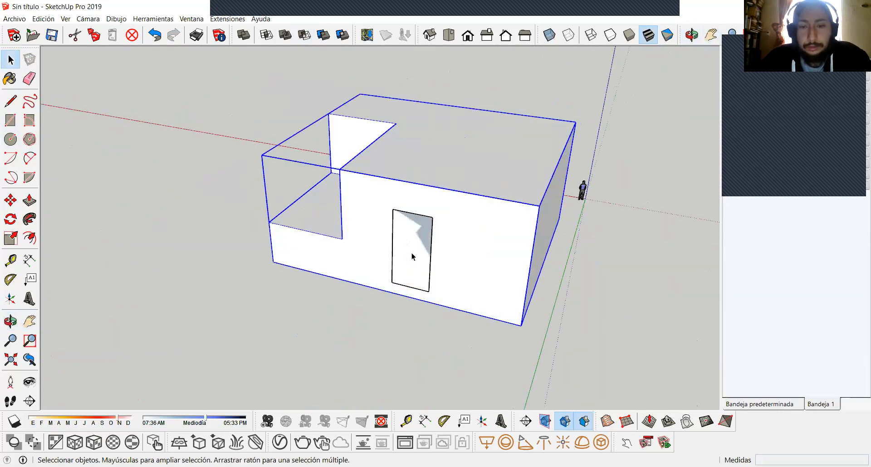
# Extrude the upright rectangle outward from the wall into a long bar.
pyautogui.click(411, 257)
pyautogui.scroll(1, 412, 257)
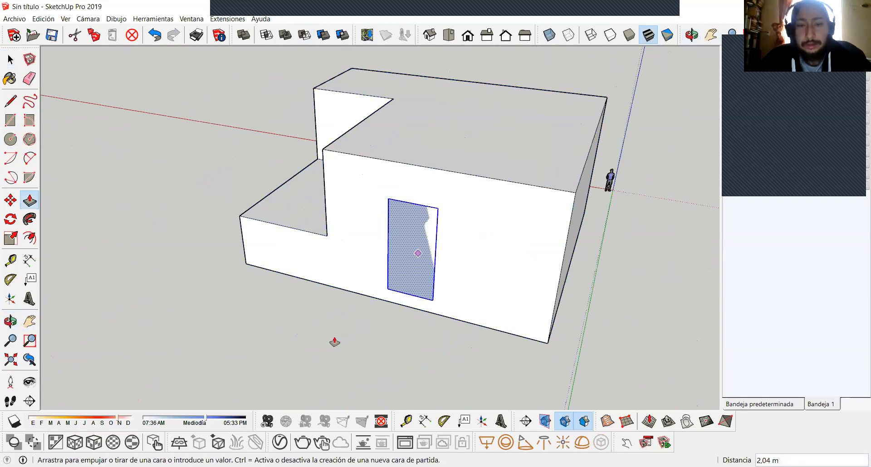
pyautogui.scroll(-1, 336, 339)
pyautogui.keyDown('shift'); pyautogui.moveTo(336, 339); pyautogui.dragTo(86, 303, button='middle'); pyautogui.keyUp('shift')
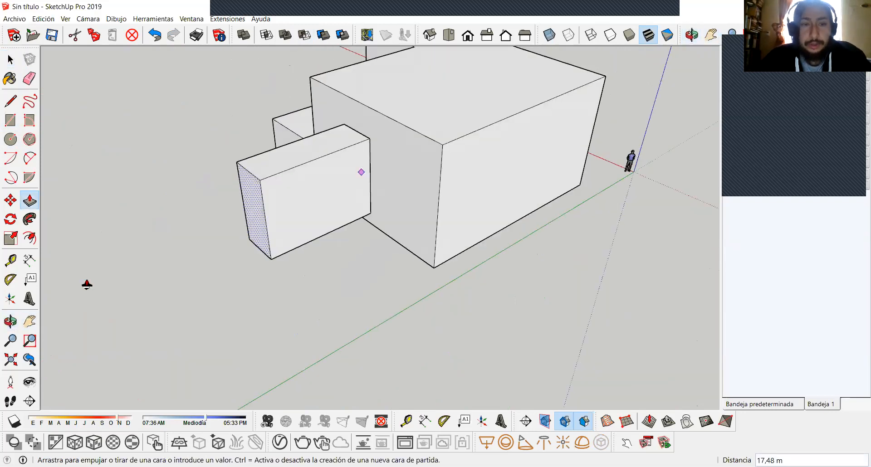
pyautogui.click(165, 276)
pyautogui.press('space')
# Select the whole long bar and turn it into a group.
pyautogui.tripleClick(210, 241)
pyautogui.rightClick(210, 241)
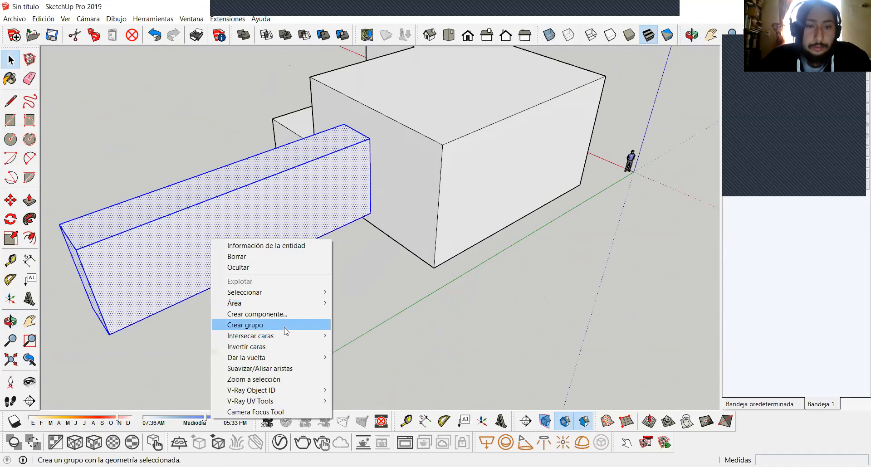
pyautogui.click(285, 326)
# Move the bar group about 14.48 m along the green axis into the notched box.
pyautogui.moveTo(298, 249); pyautogui.dragTo(325, 227, button='middle')
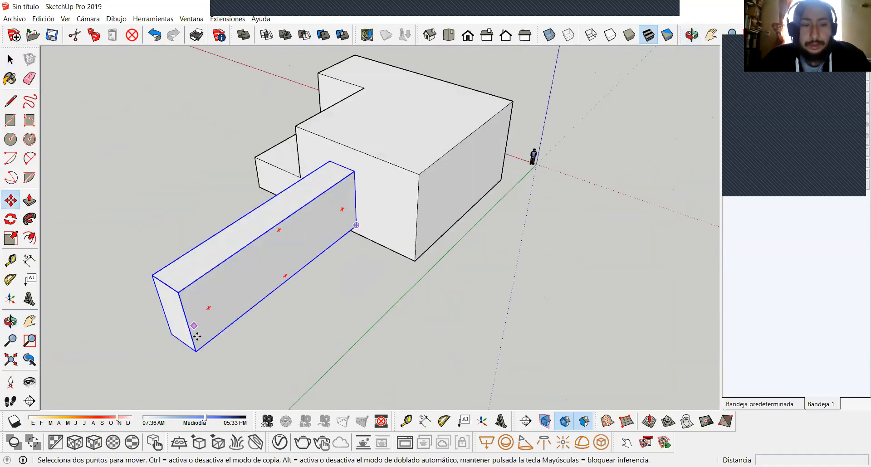
pyautogui.click(195, 352)
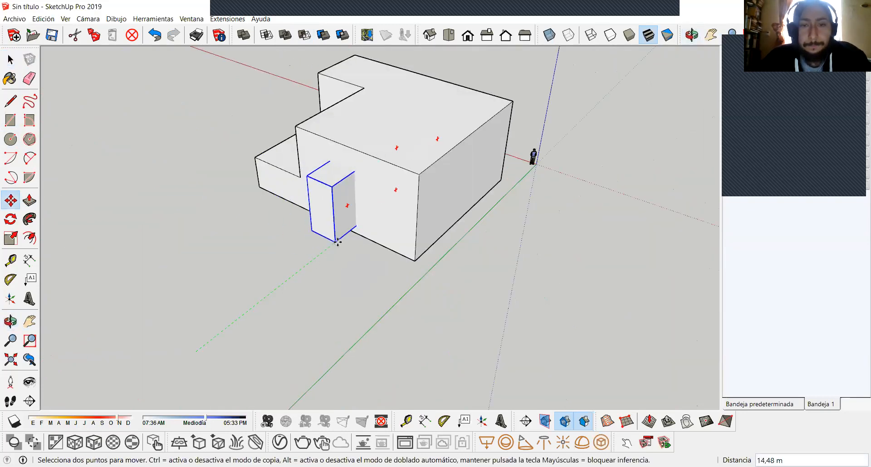
pyautogui.click(338, 239)
# Open the bar group, extrude its outer end face farther outward and close the group.
pyautogui.moveTo(339, 239); pyautogui.dragTo(312, 209, button='middle')
pyautogui.click(311, 209)
pyautogui.doubleClick(312, 209)
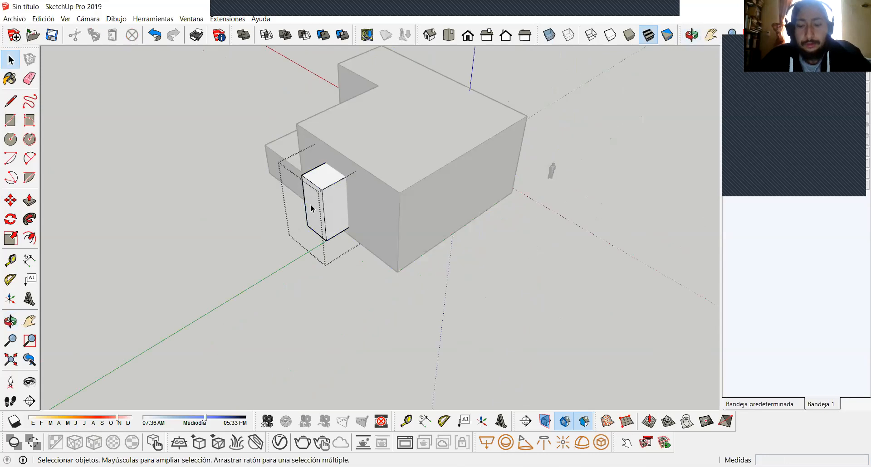
pyautogui.press('p')
pyautogui.click(310, 209)
pyautogui.click(222, 266)
pyautogui.press('space')
pyautogui.press('Escape')
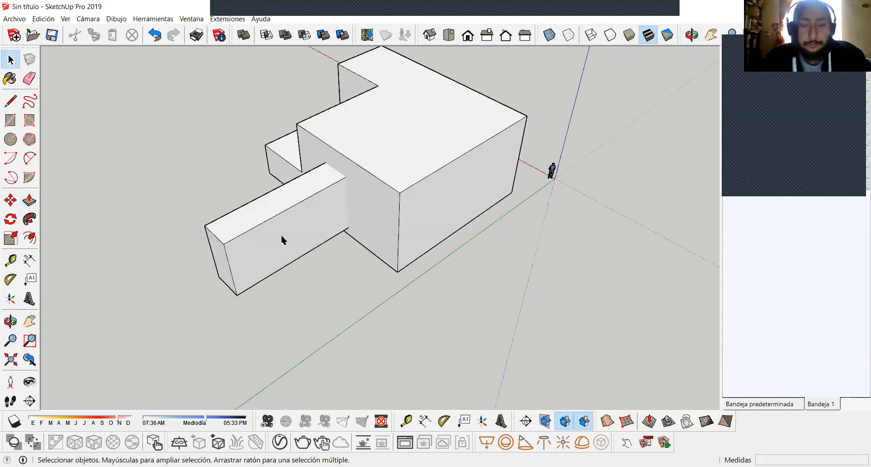
# Move the lengthened bar about 6.35 m along the green axis so it sticks out of both sides of the box.
pyautogui.click(281, 240)
pyautogui.press('m')
pyautogui.click(236, 295)
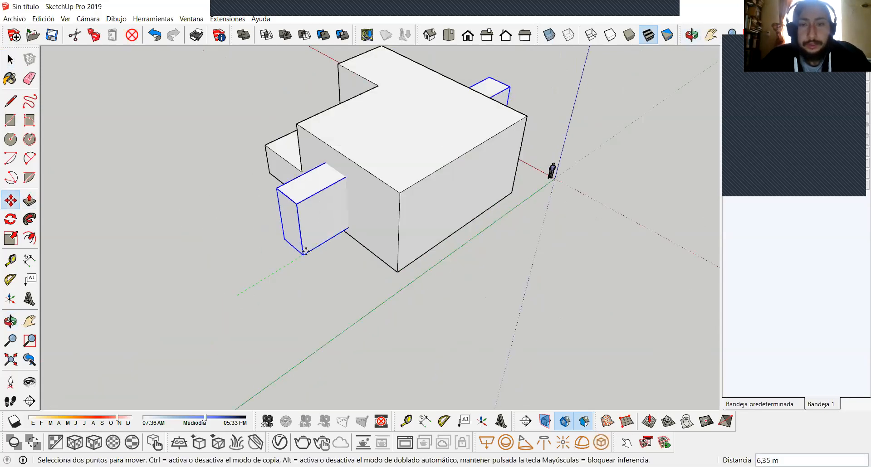
pyautogui.click(306, 252)
pyautogui.press('space')
# Subtract the long bar from the notched box to cut a door-like opening straight through it.
pyautogui.moveTo(307, 235); pyautogui.dragTo(345, 231, button='middle')
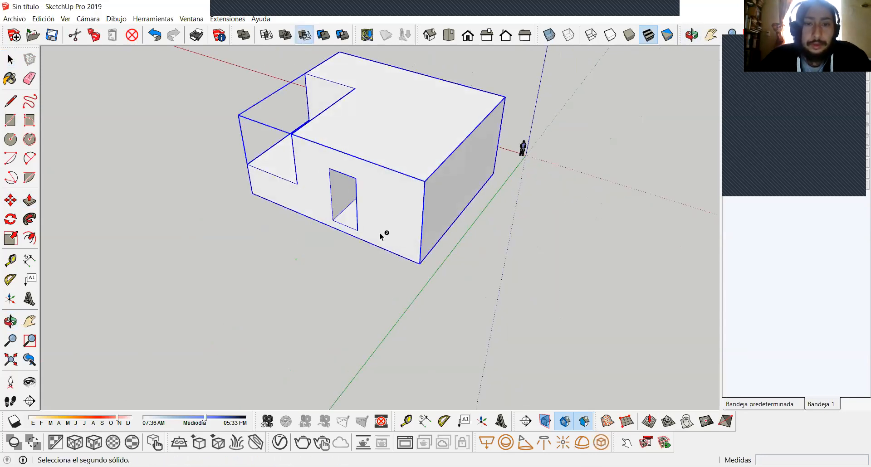
pyautogui.moveTo(352, 214); pyautogui.dragTo(355, 193, button='middle')
pyautogui.scroll(3, 355, 192)
pyautogui.moveTo(428, 214)
pyautogui.mouseDown(button='middle')
pyautogui.moveTo(445, 160)
pyautogui.moveTo(420, 212)
pyautogui.mouseUp(button='middle')
# Draw a wide rectangle about 4.52 × 10.04 m on the uncut wall adjacent to the door opening.
pyautogui.scroll(-2, 420, 212)
pyautogui.keyDown('shift'); pyautogui.moveTo(420, 181); pyautogui.dragTo(449, 254, button='middle'); pyautogui.keyUp('shift')
pyautogui.scroll(-3, 449, 254)
pyautogui.keyDown('shift'); pyautogui.moveTo(449, 254); pyautogui.dragTo(327, 259, button='middle'); pyautogui.keyUp('shift')
pyautogui.scroll(4, 355, 253)
pyautogui.scroll(-1, 394, 288)
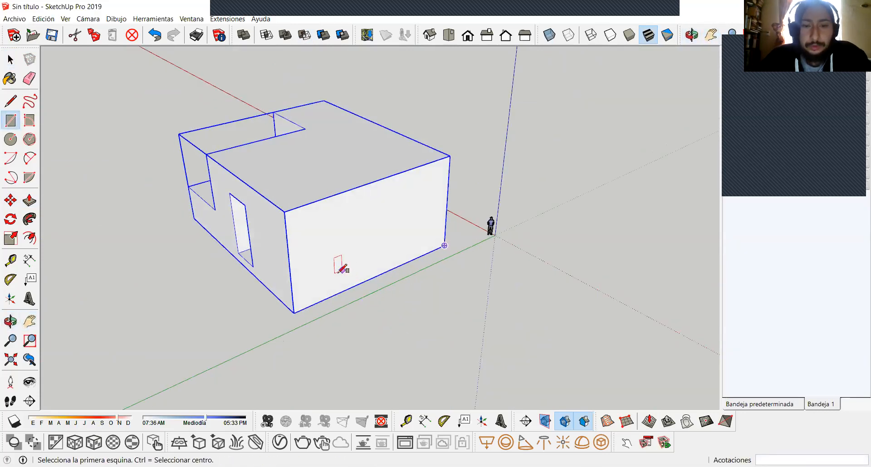
pyautogui.click(439, 183)
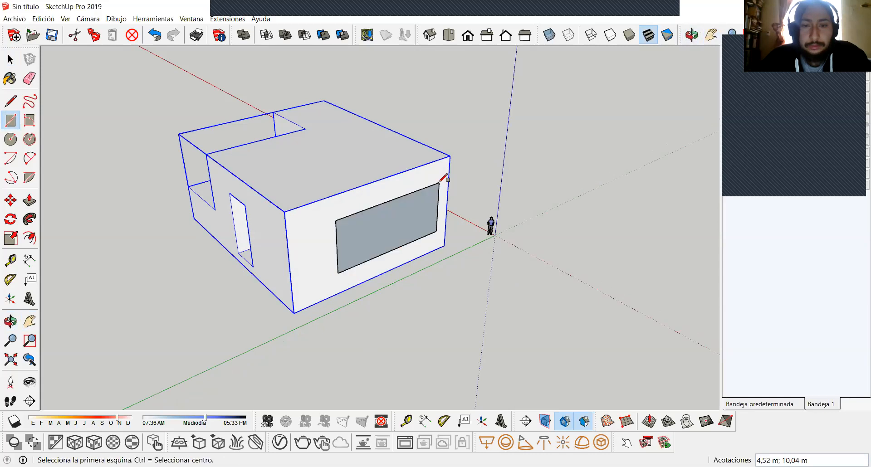
# Extrude the wide rectangle outward from the wall into a long block.
pyautogui.click(385, 231)
pyautogui.press('p')
pyautogui.click(385, 230)
pyautogui.click(598, 358)
pyautogui.moveTo(597, 358); pyautogui.dragTo(366, 277, button='middle')
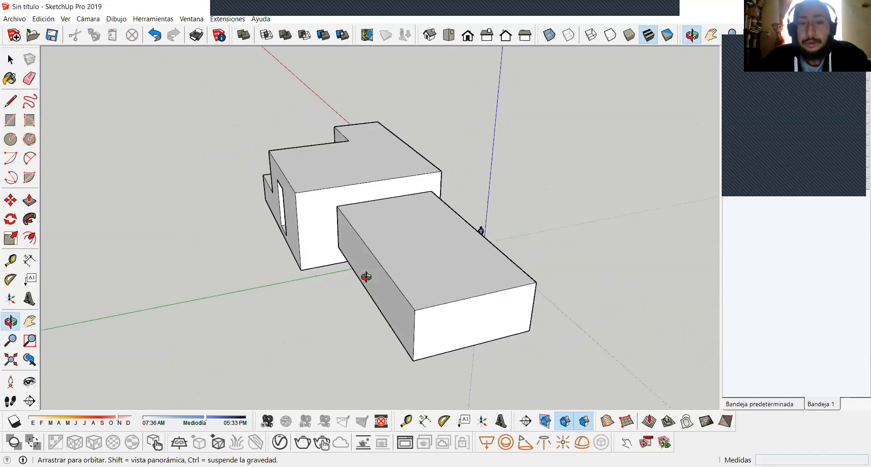
# Select all the connected geometry of the long extruded block and turn it into a group.
pyautogui.tripleClick(422, 290)
pyautogui.rightClick(424, 289)
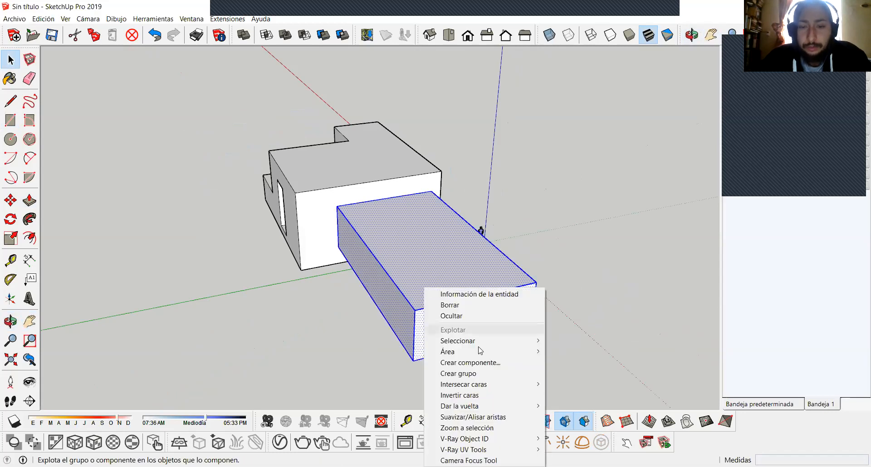
pyautogui.click(483, 373)
# Move the grouped block about 17 m along the red axis into the building so only a short part protrudes from the wall.
pyautogui.moveTo(431, 298); pyautogui.dragTo(358, 243, button='middle')
pyautogui.press('m')
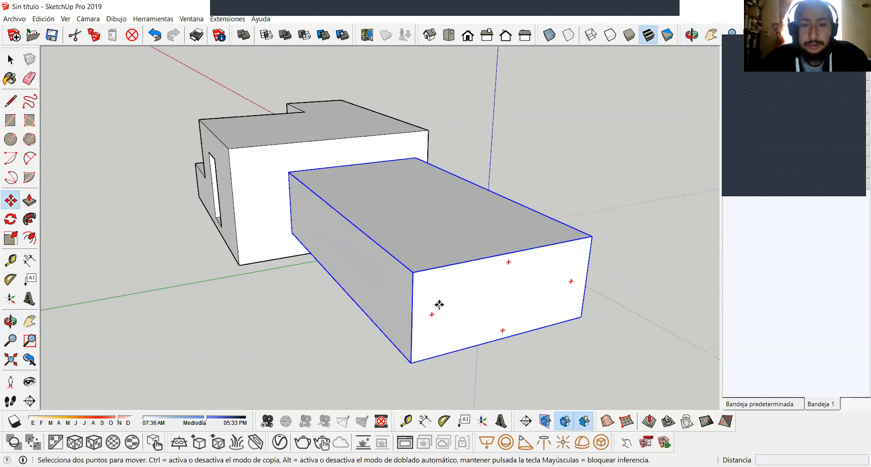
pyautogui.click(439, 305)
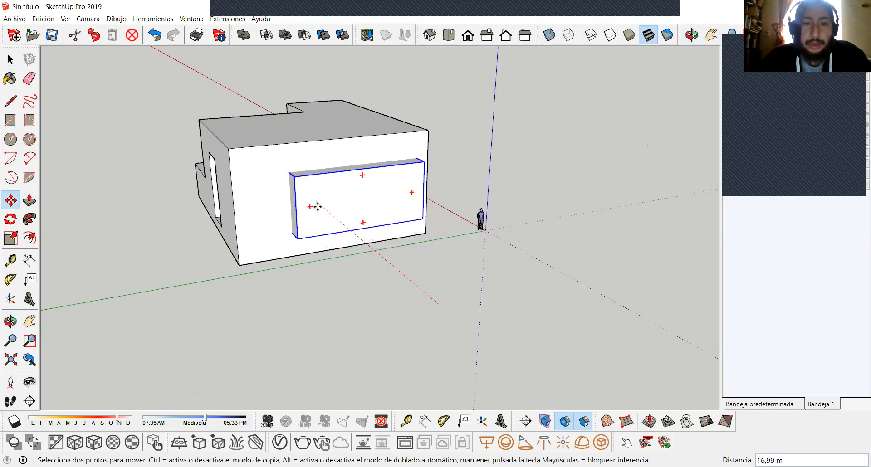
pyautogui.click(314, 200)
# Subtract the wide block from the building volume to cut a large window-like opening in the wall.
pyautogui.moveTo(315, 202); pyautogui.dragTo(323, 267, button='middle')
pyautogui.press('space')
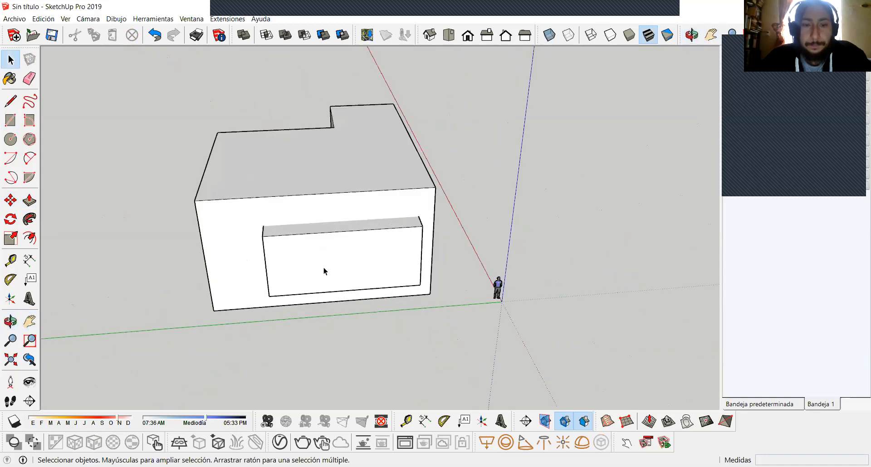
pyautogui.click(323, 266)
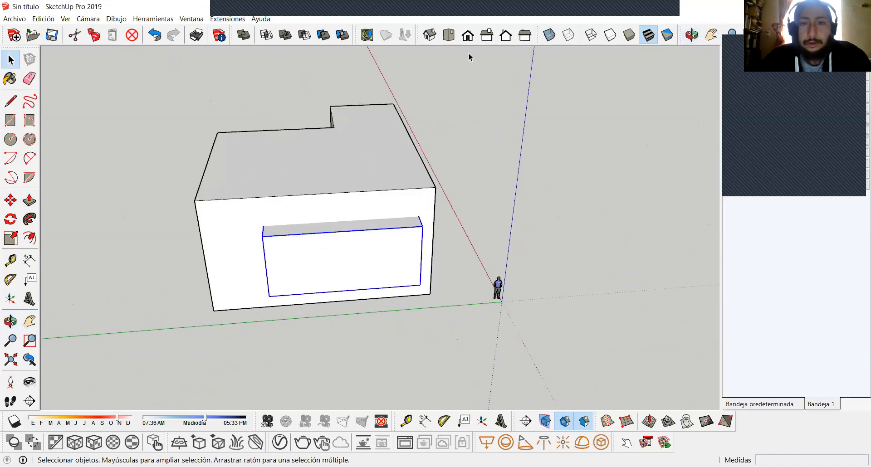
pyautogui.click(329, 160)
# Inspect the carved building from several sides, examining the wide opening, the door-like opening and the corner notch.
pyautogui.moveTo(332, 211); pyautogui.dragTo(328, 265, button='middle')
pyautogui.moveTo(398, 257); pyautogui.dragTo(428, 241)
pyautogui.press('h')
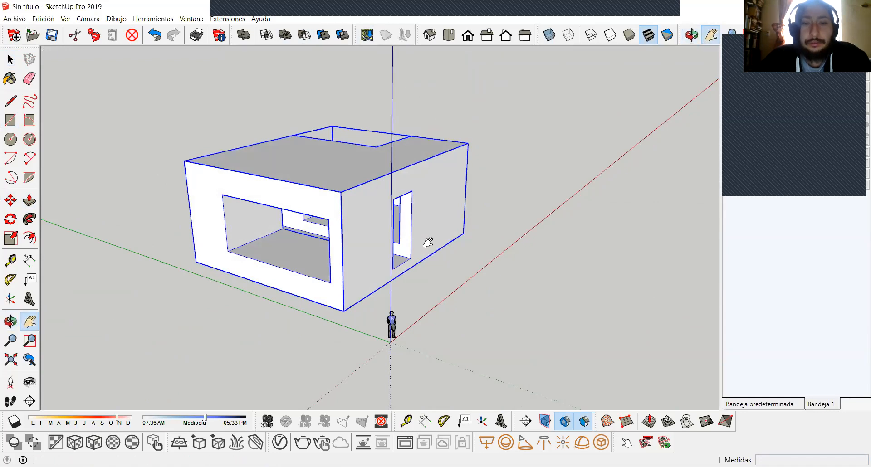
pyautogui.press('o')
pyautogui.moveTo(360, 259); pyautogui.dragTo(364, 258)
pyautogui.press('h')
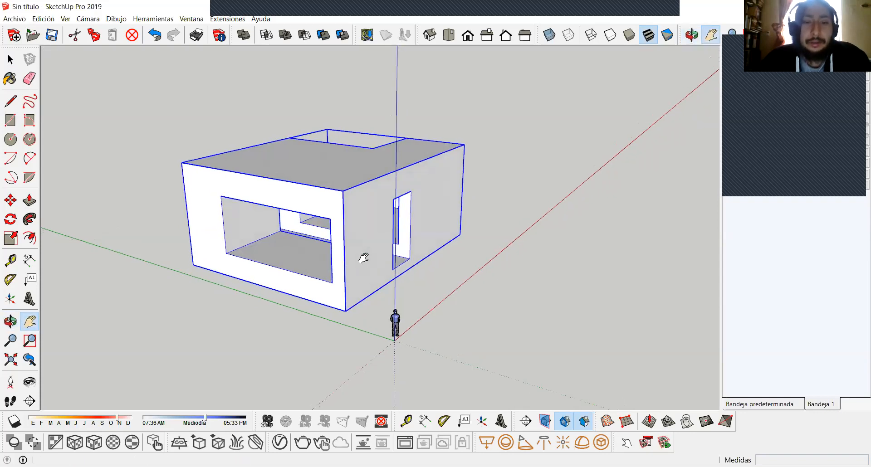
pyautogui.moveTo(363, 281); pyautogui.dragTo(395, 272)
pyautogui.keyDown('shift'); pyautogui.moveTo(395, 272); pyautogui.dragTo(355, 271, button='middle'); pyautogui.keyUp('shift')
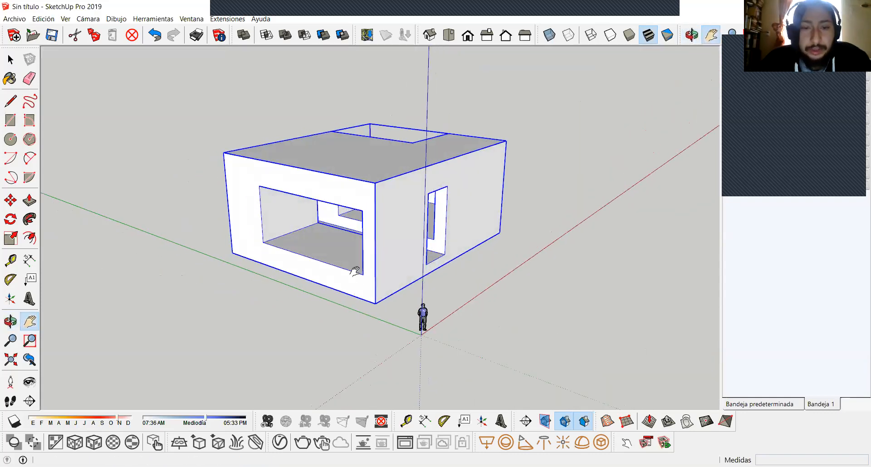
pyautogui.scroll(2, 356, 271)
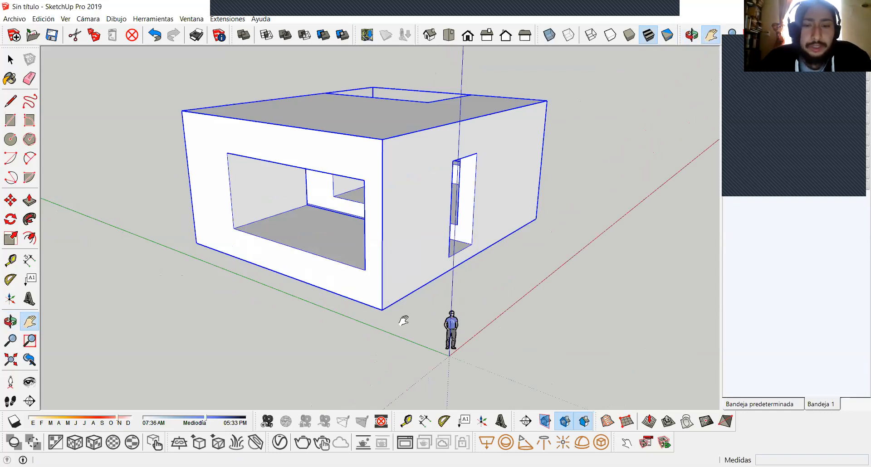
pyautogui.moveTo(420, 323); pyautogui.dragTo(390, 316, button='middle')
pyautogui.keyDown('shift'); pyautogui.moveTo(399, 281); pyautogui.dragTo(415, 298, button='middle'); pyautogui.keyUp('shift')
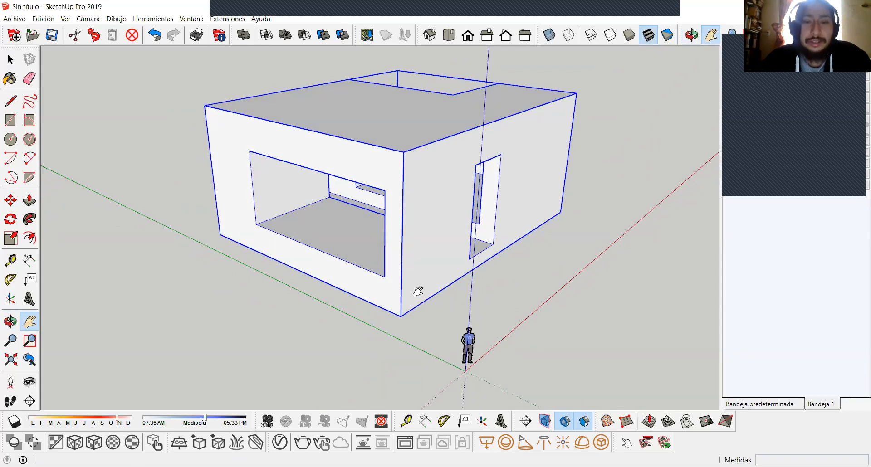
pyautogui.moveTo(408, 292); pyautogui.dragTo(420, 318, button='middle')
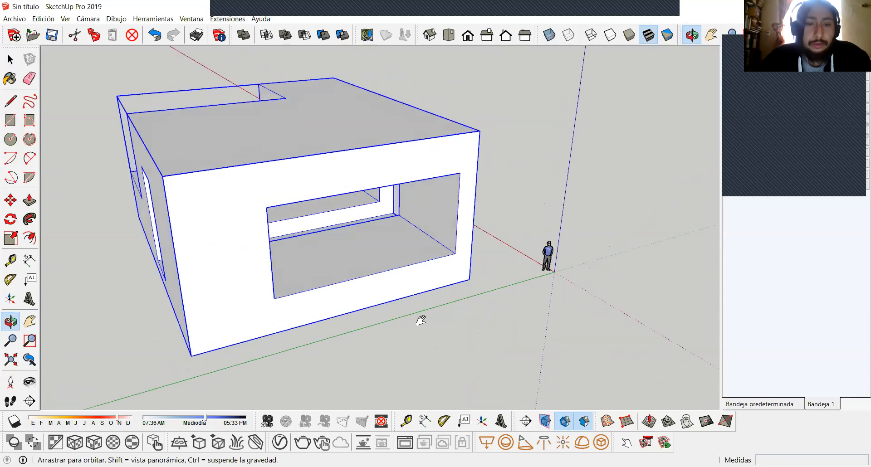
pyautogui.moveTo(381, 226); pyautogui.dragTo(430, 222, button='middle')
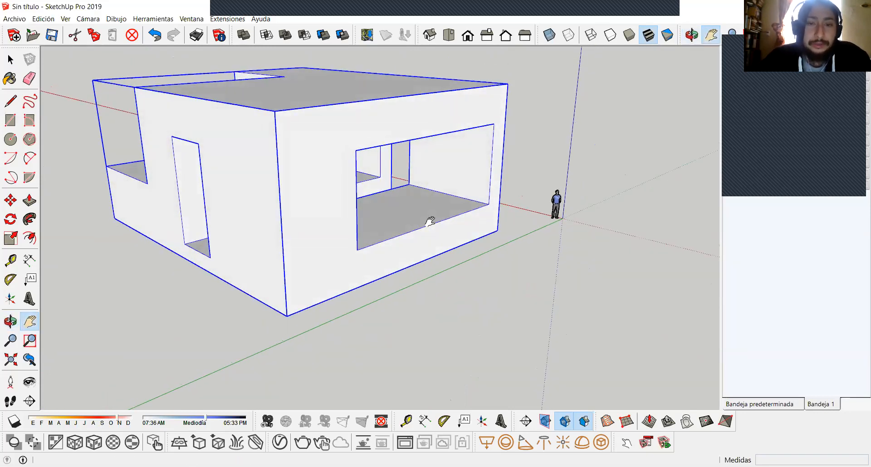
pyautogui.moveTo(435, 216)
pyautogui.mouseDown(button='middle')
pyautogui.moveTo(422, 222)
pyautogui.moveTo(438, 218)
pyautogui.mouseUp(button='middle')
pyautogui.click(564, 173)
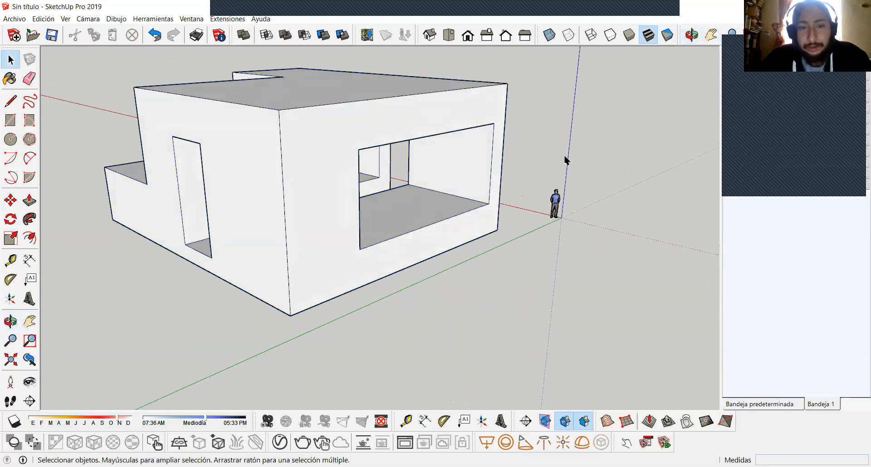
pyautogui.click(456, 105)
pyautogui.moveTo(456, 105); pyautogui.dragTo(379, 179, button='middle')
pyautogui.scroll(-2, 515, 206)
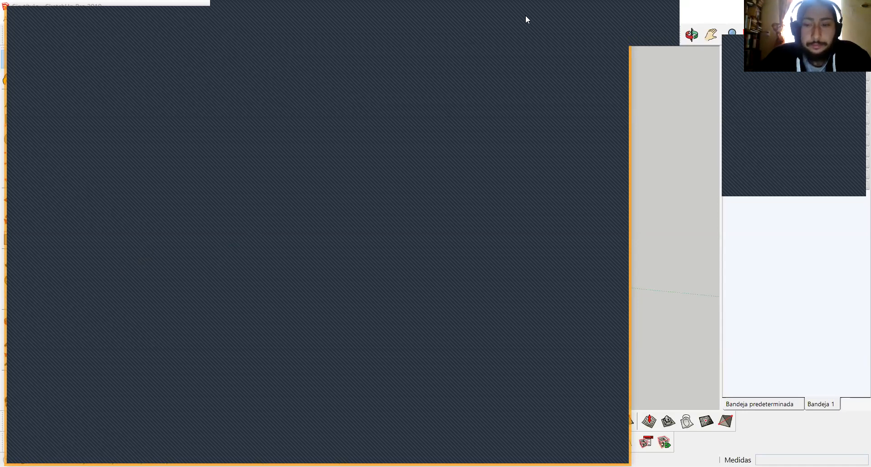
# Switch to Firefox, view the source page of the Centro de Innovación UC photo and try to save that photo from the image results.
pyautogui.click(464, 154)
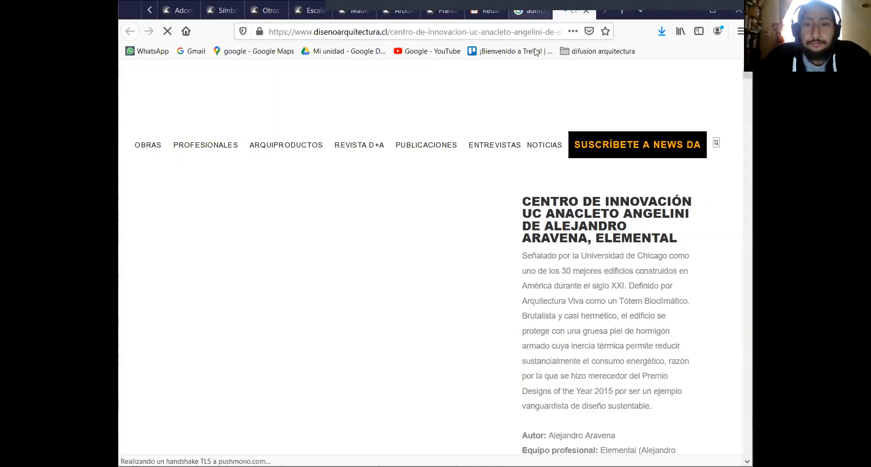
pyautogui.click(528, 10)
pyautogui.rightClick(578, 132)
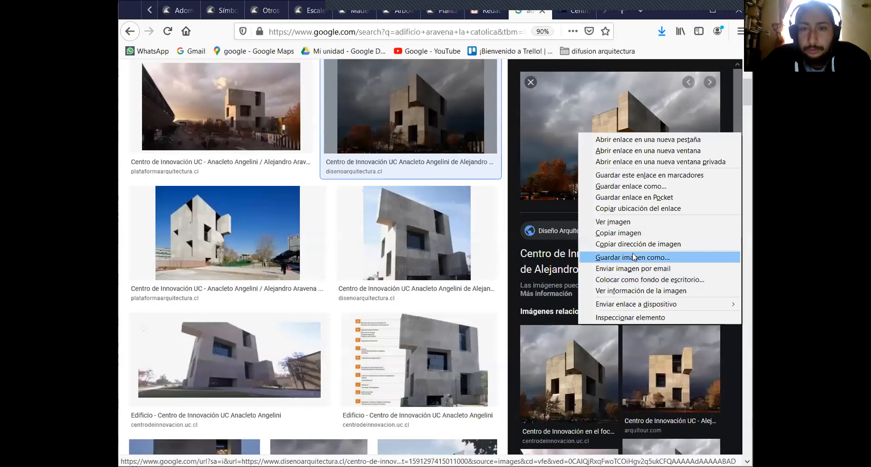
pyautogui.click(634, 258)
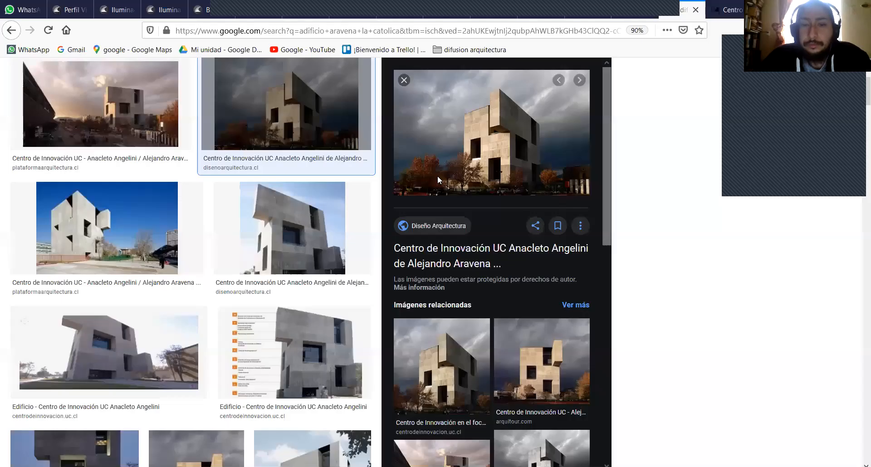
# Examine the exterior photos of the Centro de Innovación UC Anacleto Angelini in the image results as a reference for carved volumes.
pyautogui.scroll(-3, 581, 275)
pyautogui.scroll(3, 582, 274)
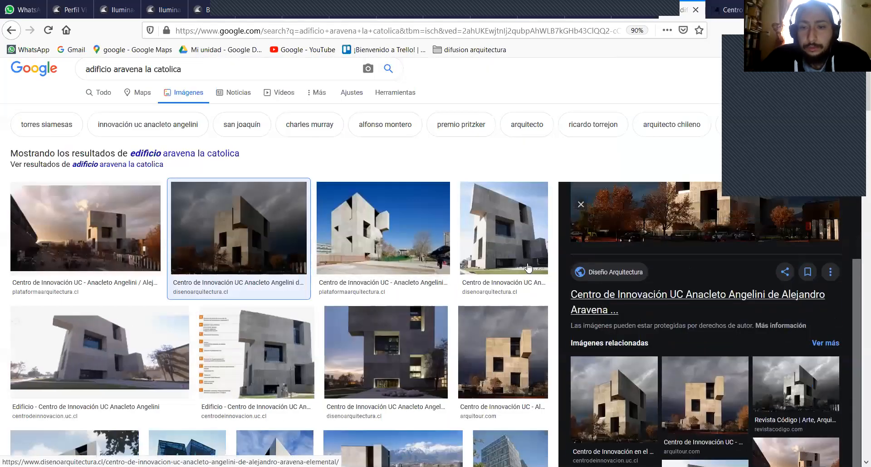
pyautogui.scroll(-3, 556, 242)
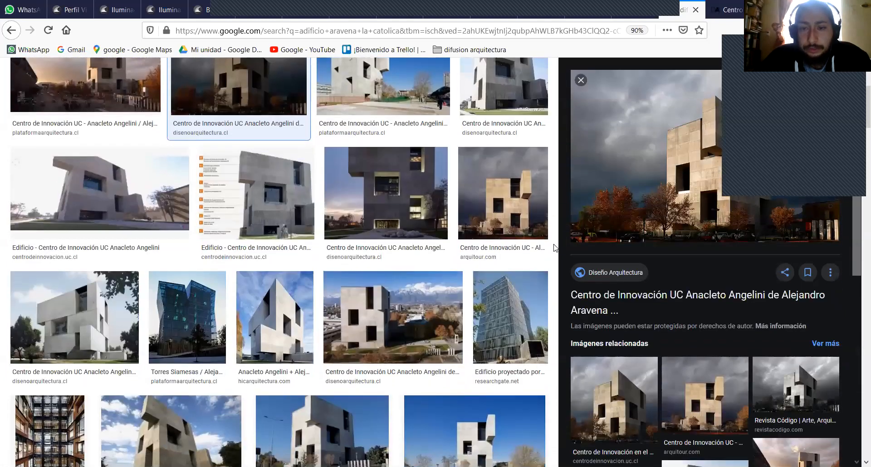
pyautogui.scroll(1, 556, 247)
pyautogui.scroll(2, 554, 247)
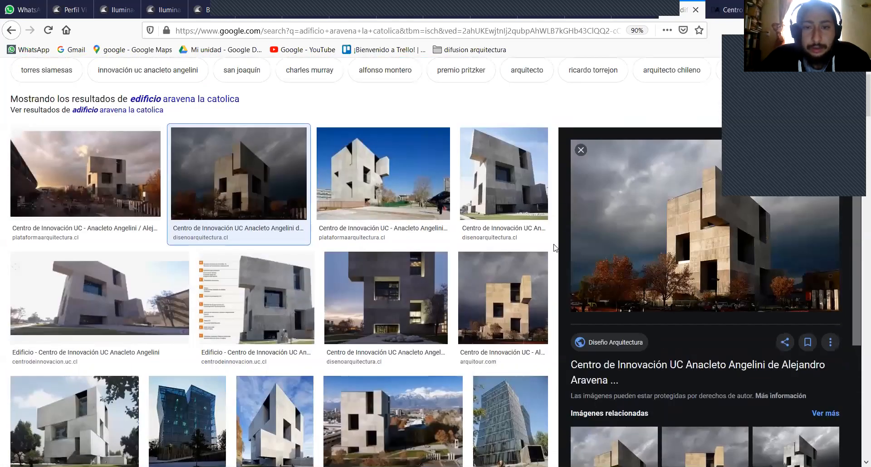
pyautogui.scroll(-1, 402, 198)
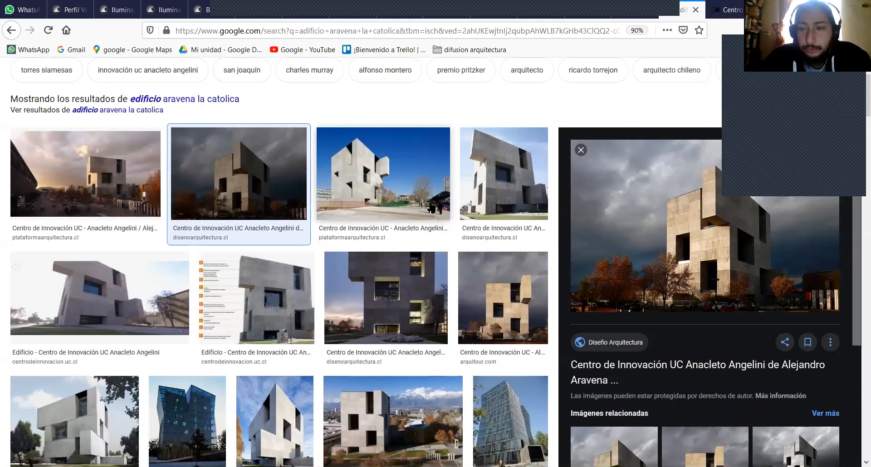
pyautogui.scroll(1, 431, 209)
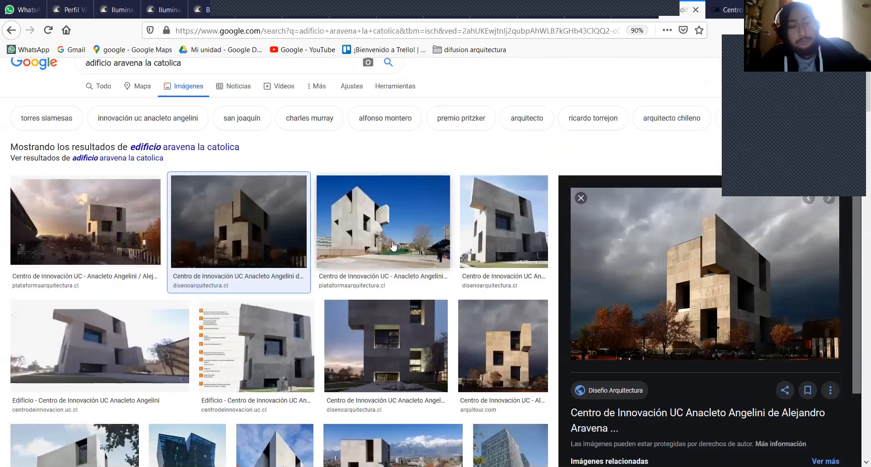
pyautogui.scroll(1, 388, 239)
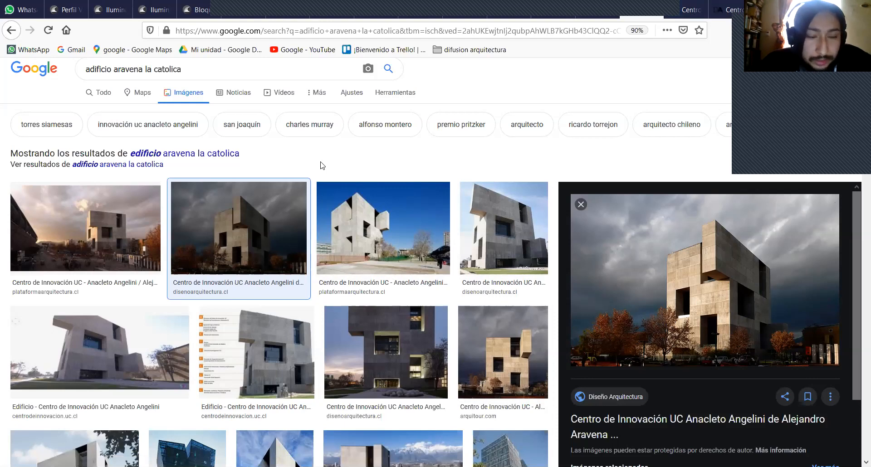
# Browse more image results of the building and open the Plataforma Arquitectura photo of its interior atrium.
pyautogui.scroll(-3, 565, 315)
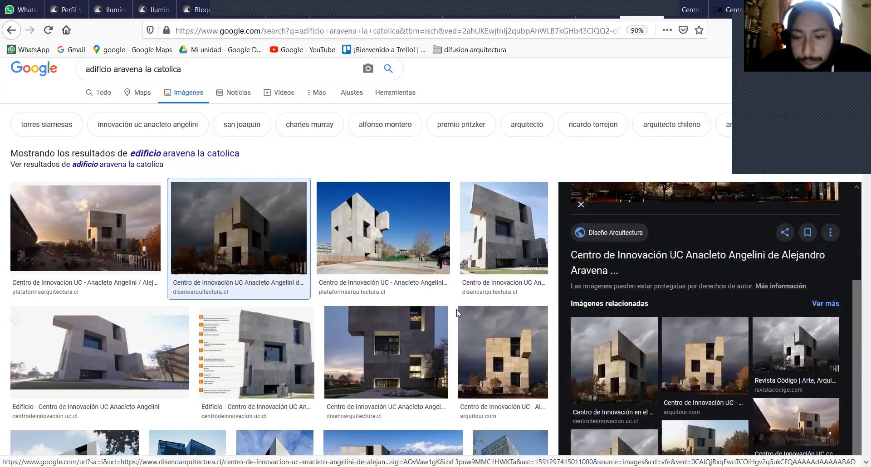
pyautogui.scroll(-3, 457, 311)
pyautogui.scroll(-5, 457, 312)
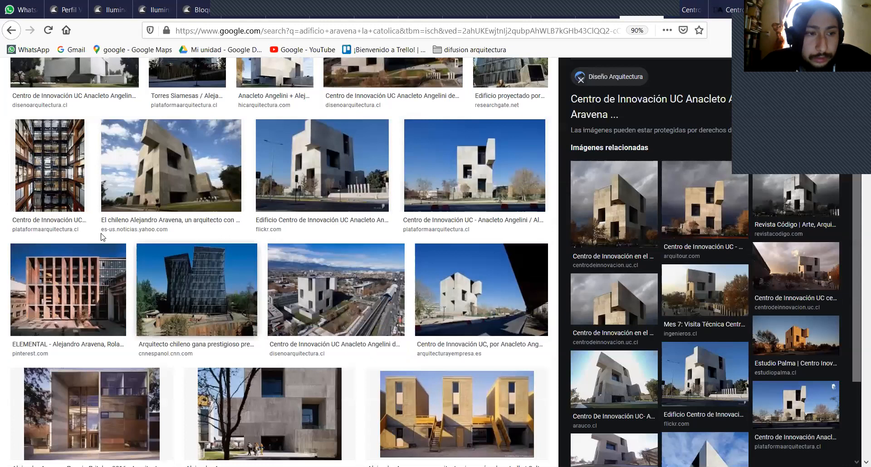
pyautogui.scroll(-1, 181, 255)
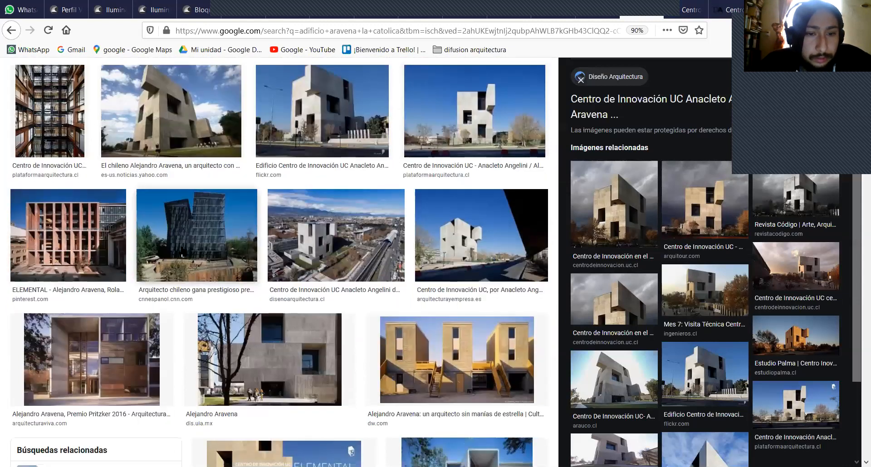
pyautogui.scroll(-2, 182, 255)
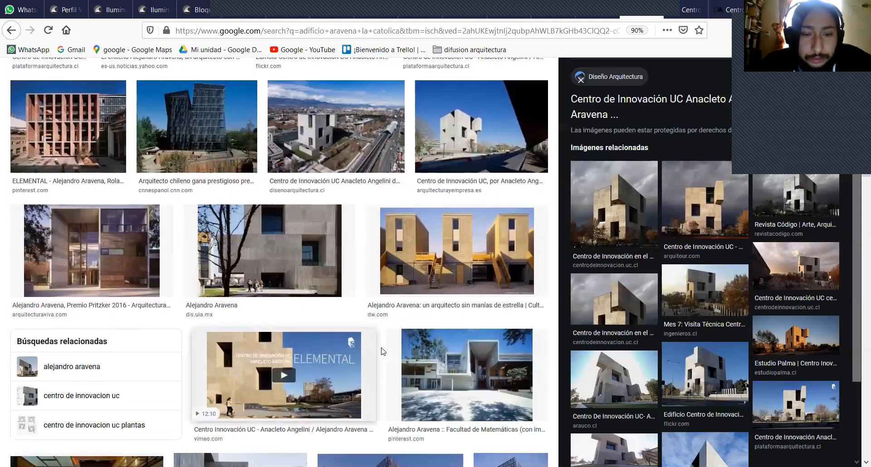
pyautogui.scroll(-5, 383, 351)
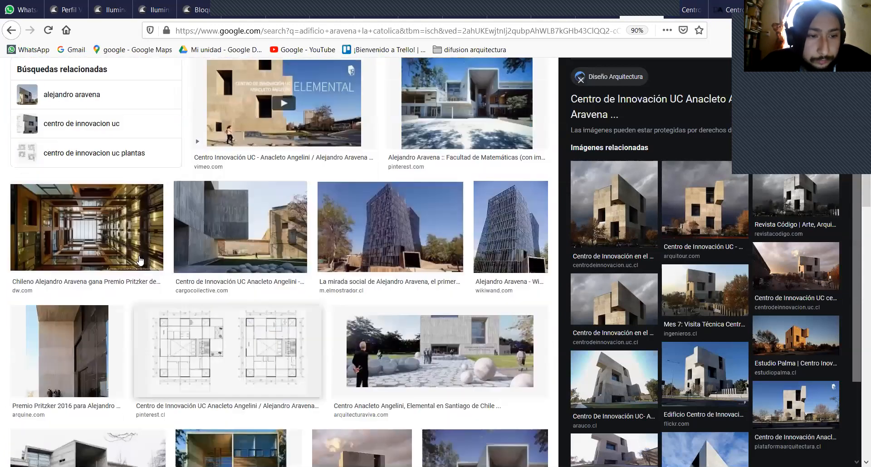
pyautogui.scroll(8, 38, 153)
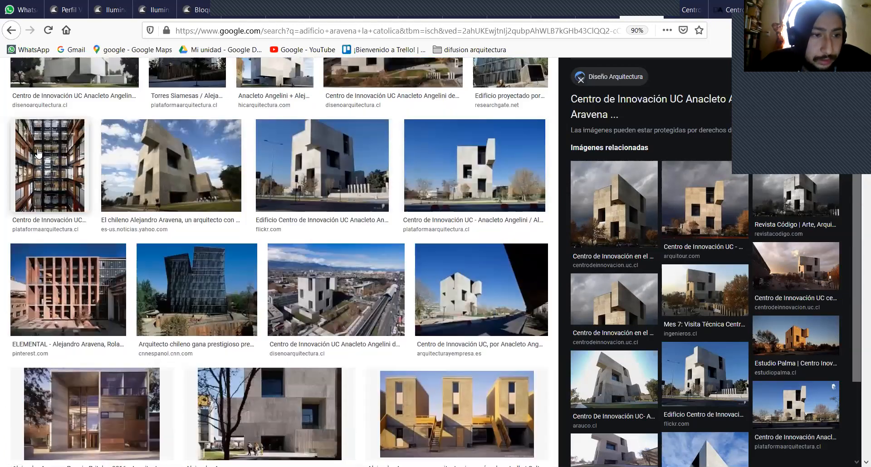
pyautogui.click(38, 154)
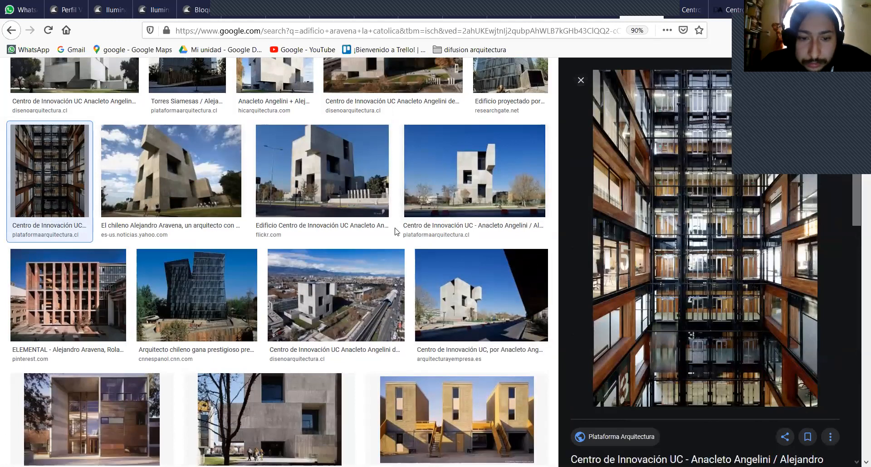
# Look through further image results for floor plans, sketches, models and façade details of the building.
pyautogui.scroll(-2, 405, 245)
pyautogui.scroll(-1, 406, 242)
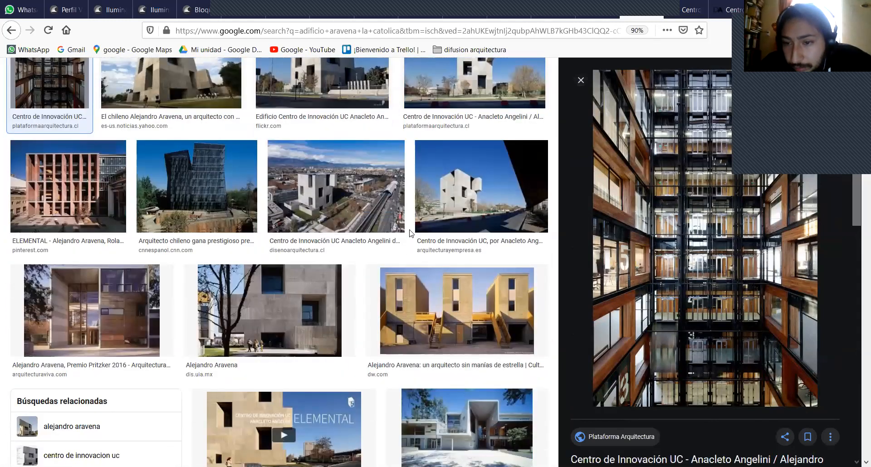
pyautogui.scroll(-5, 405, 236)
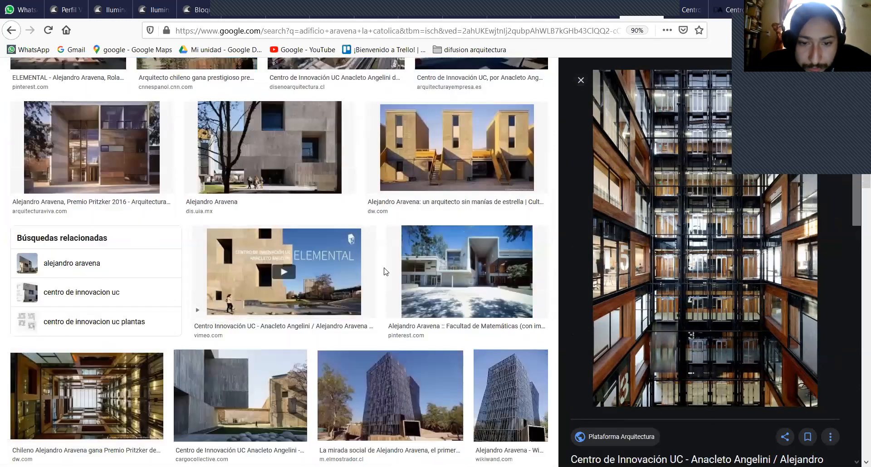
pyautogui.scroll(-7, 385, 271)
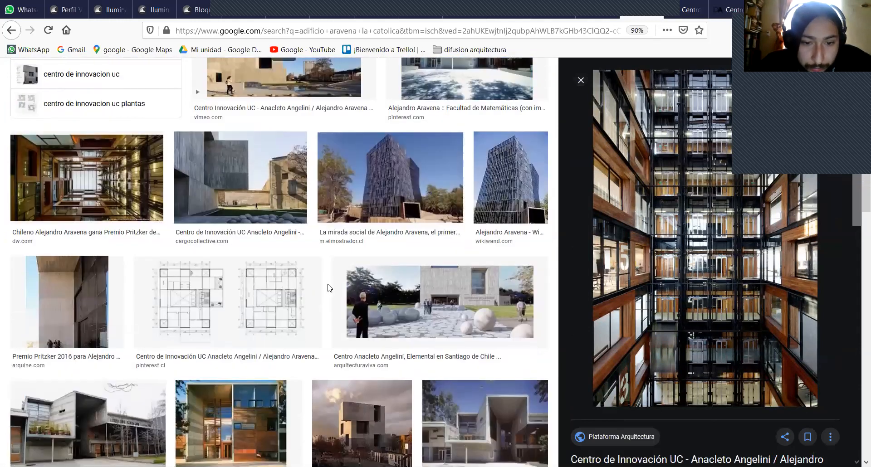
pyautogui.scroll(-4, 181, 283)
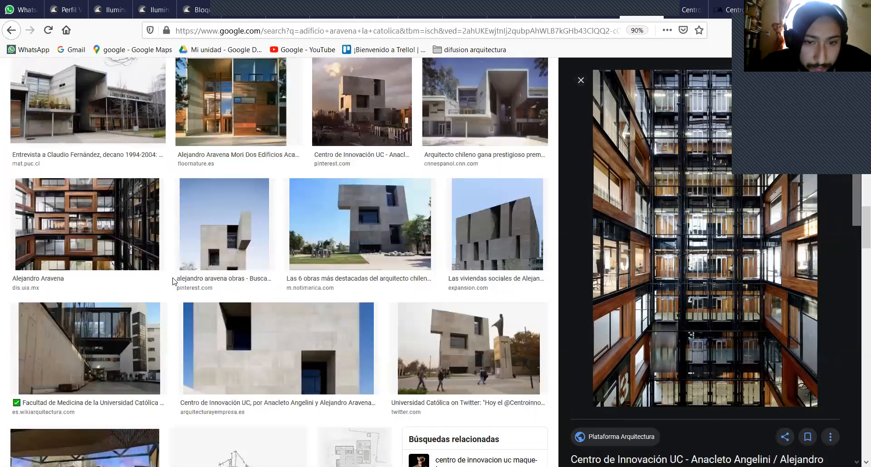
pyautogui.scroll(-6, 171, 283)
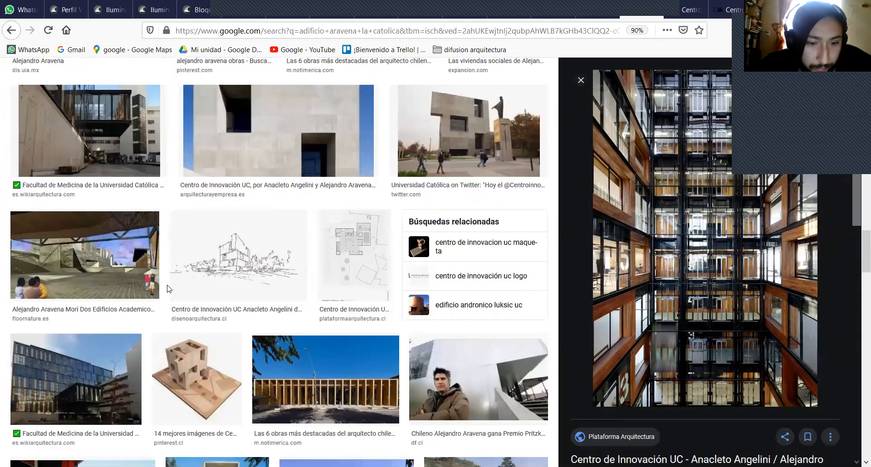
# Open the dis.uia.mx photo of the atrium façades and the Floornature photo of Aravena's academic building from the image results.
pyautogui.scroll(5, 117, 268)
pyautogui.scroll(1, 117, 268)
pyautogui.click(87, 221)
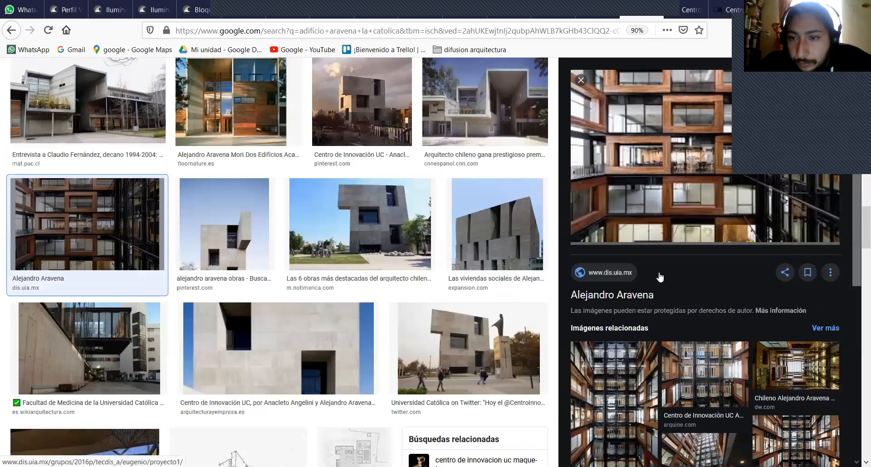
pyautogui.scroll(1, 612, 187)
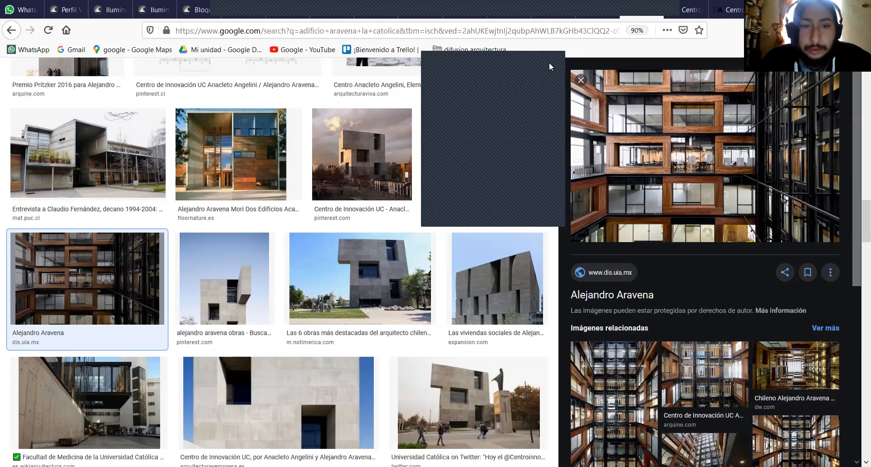
pyautogui.scroll(4, 390, 195)
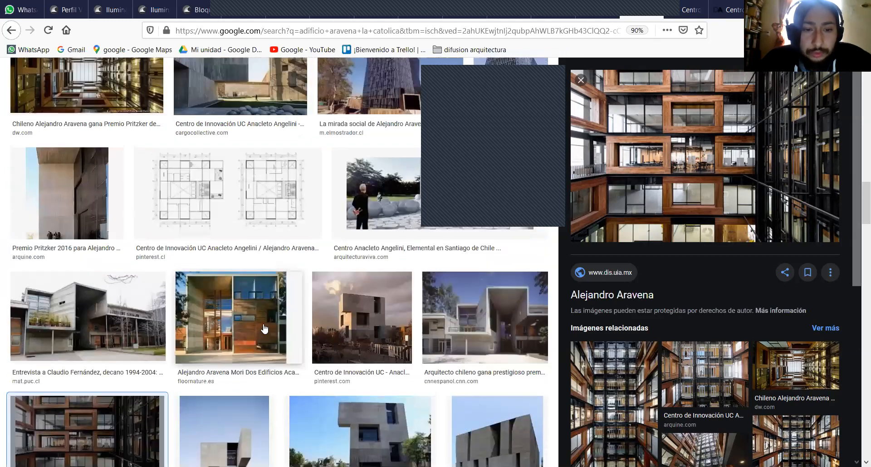
pyautogui.click(238, 318)
pyautogui.scroll(2, 286, 327)
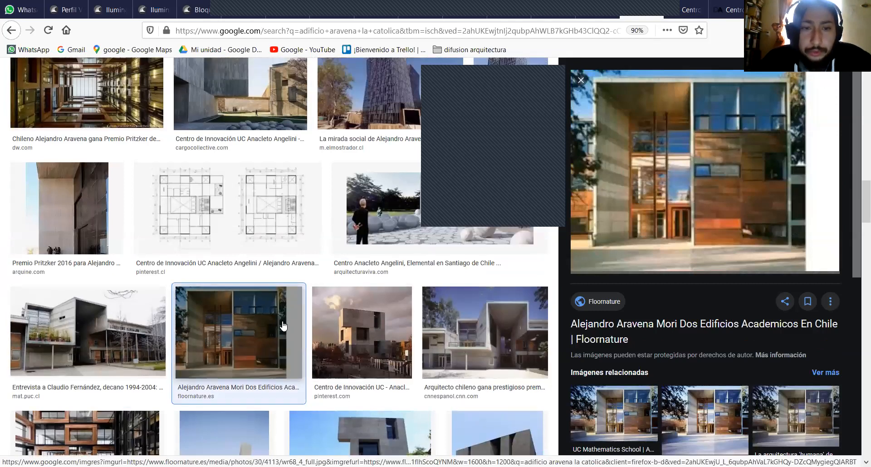
# View the DW photo of Aravena's housing blocks and the Diseño Arquitectura exterior photo of the Centro de Innovación UC.
pyautogui.scroll(8, 365, 272)
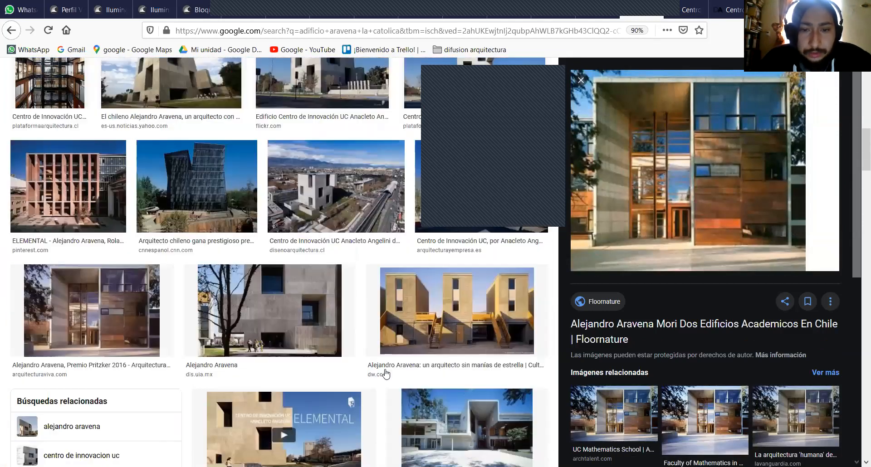
pyautogui.click(459, 323)
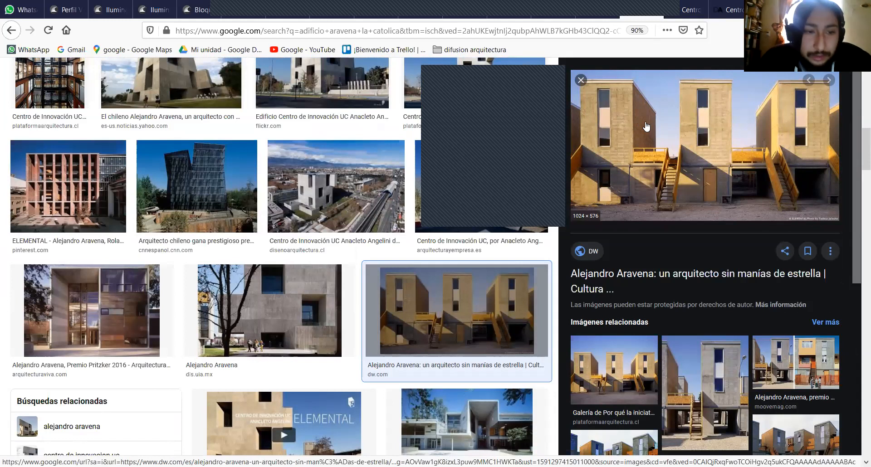
pyautogui.scroll(6, 82, 265)
pyautogui.click(81, 265)
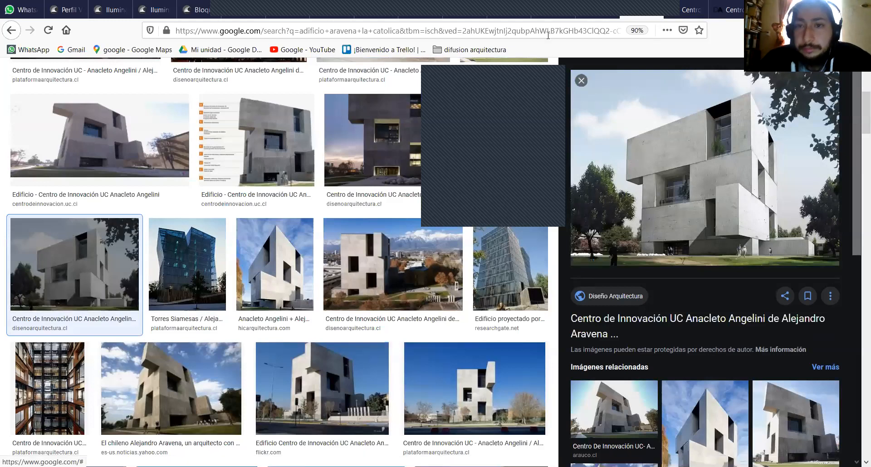
# Close the image results page and switch back to the SketchUp model.
pyautogui.hotkey('ctrl', 'w')
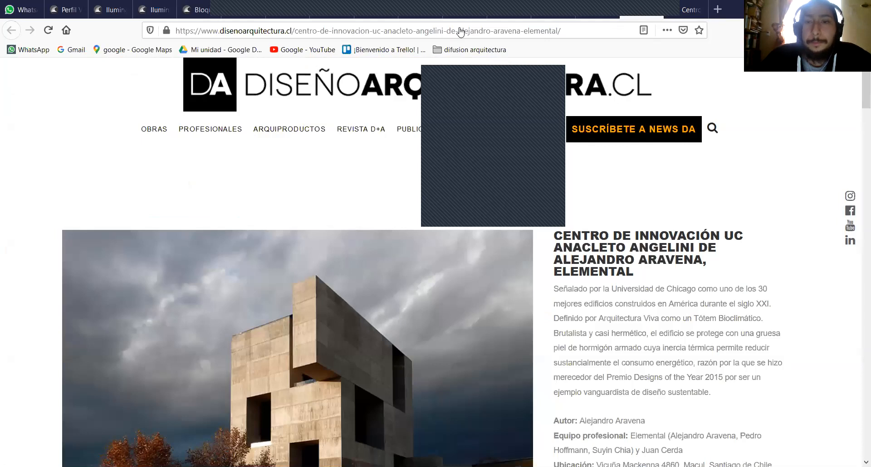
pyautogui.click(366, 240)
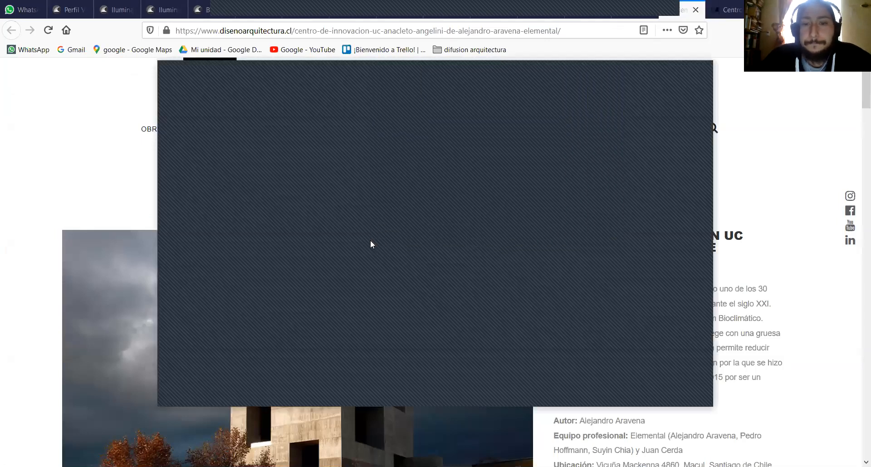
pyautogui.hotkey('alt', 'Tab')
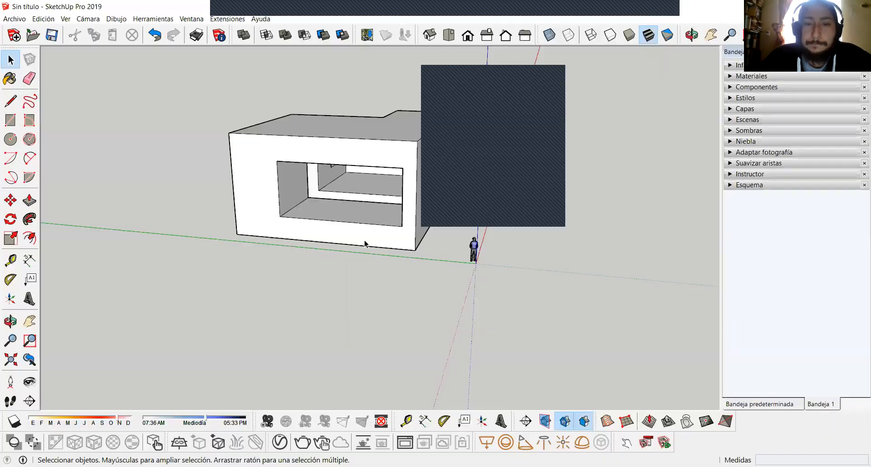
# Examine the carved building volume from several sides, comparing its large front opening, narrow side opening and corner notch.
pyautogui.moveTo(189, 254)
pyautogui.mouseDown(button='middle')
pyautogui.moveTo(552, 226)
pyautogui.moveTo(595, 250)
pyautogui.mouseUp(button='middle')
pyautogui.scroll(-1, 435, 265)
pyautogui.keyDown('shift'); pyautogui.moveTo(313, 291); pyautogui.dragTo(218, 327, button='middle'); pyautogui.keyUp('shift')
pyautogui.moveTo(385, 297); pyautogui.dragTo(275, 249, button='middle')
pyautogui.scroll(3, 325, 247)
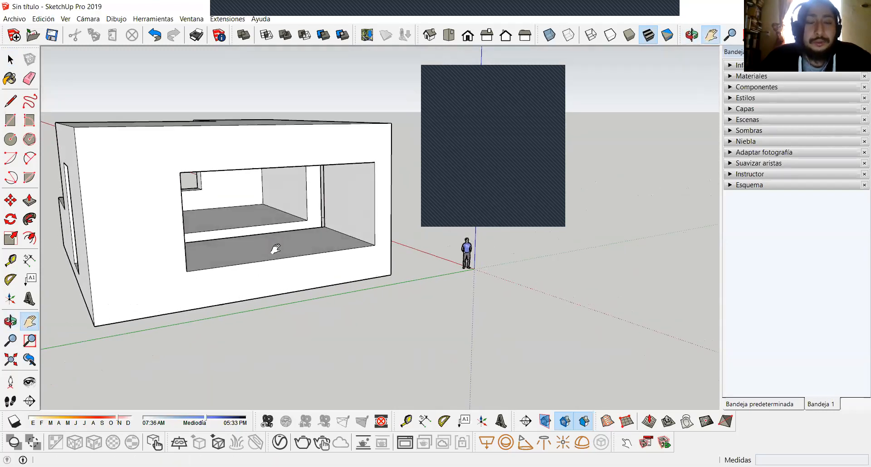
pyautogui.keyDown('shift'); pyautogui.moveTo(381, 320); pyautogui.dragTo(362, 278, button='middle'); pyautogui.keyUp('shift')
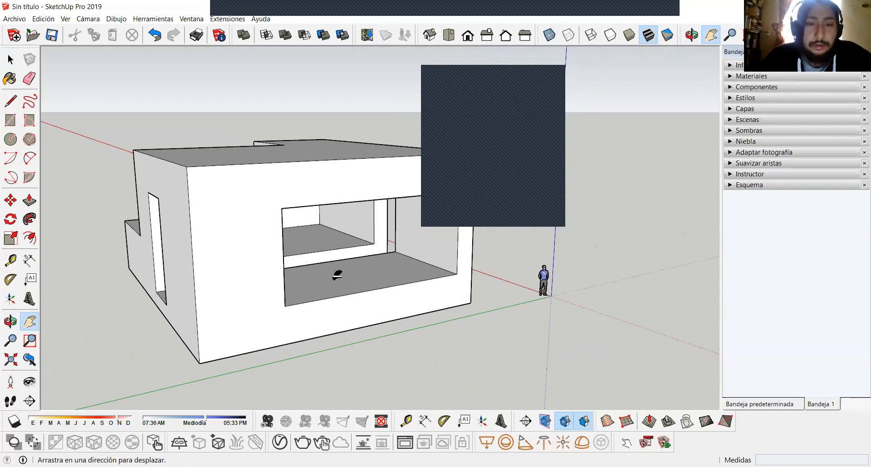
pyautogui.scroll(3, 318, 237)
pyautogui.scroll(-3, 295, 224)
pyautogui.moveTo(311, 243); pyautogui.dragTo(283, 255, button='middle')
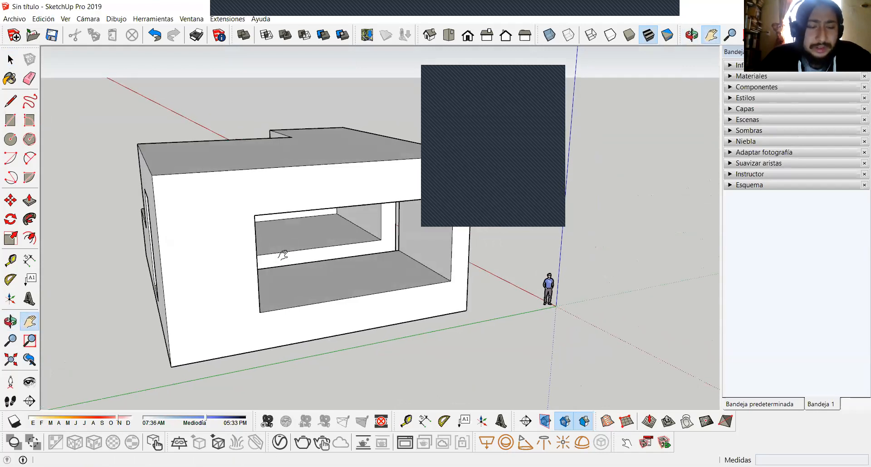
pyautogui.moveTo(210, 250); pyautogui.dragTo(295, 278, button='middle')
# Draw a rectangle about 4.69 m by 2.90 m on the building's roof near the front corner.
pyautogui.click(11, 120)
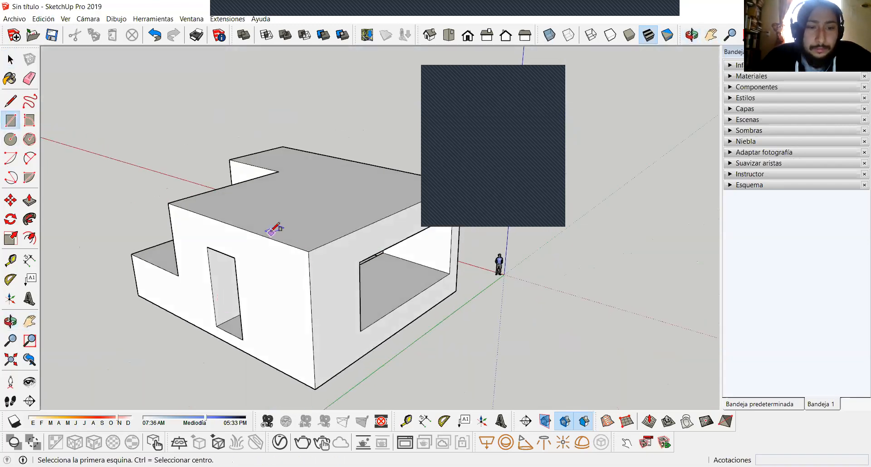
pyautogui.click(273, 225)
pyautogui.click(366, 214)
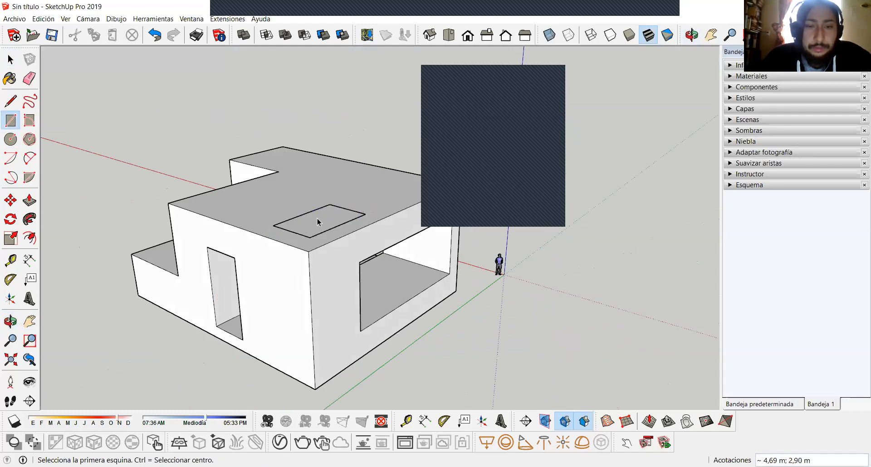
# Extrude the roof rectangle upward into a tall prism by repeating the last Push/Pull distance.
pyautogui.press('space')
pyautogui.doubleClick(317, 222)
pyautogui.press('p')
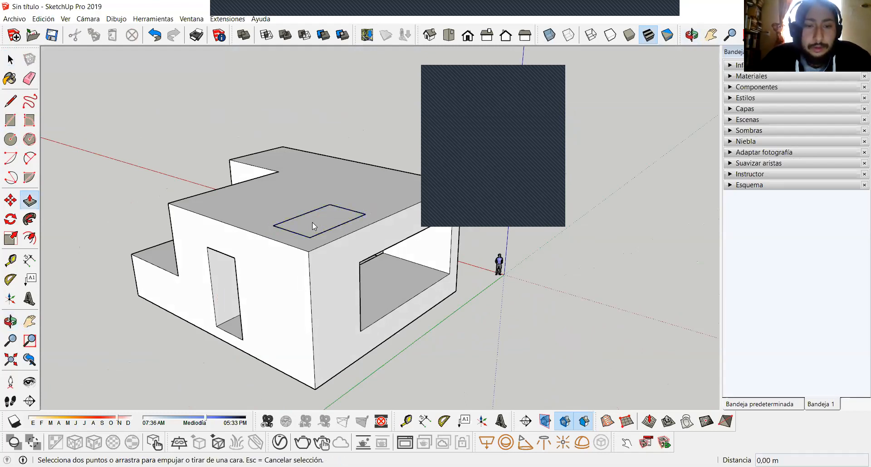
pyautogui.doubleClick(319, 222)
pyautogui.rightClick(324, 158)
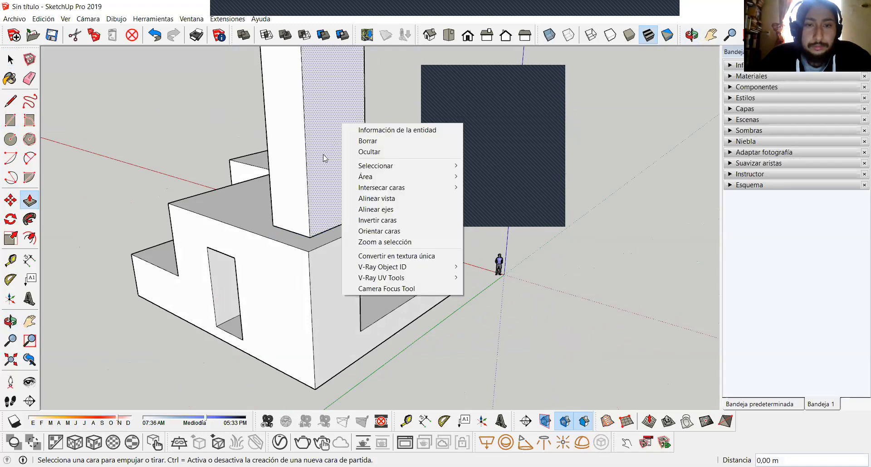
pyautogui.press('Escape')
pyautogui.scroll(-4, 322, 159)
pyautogui.scroll(5, 364, 188)
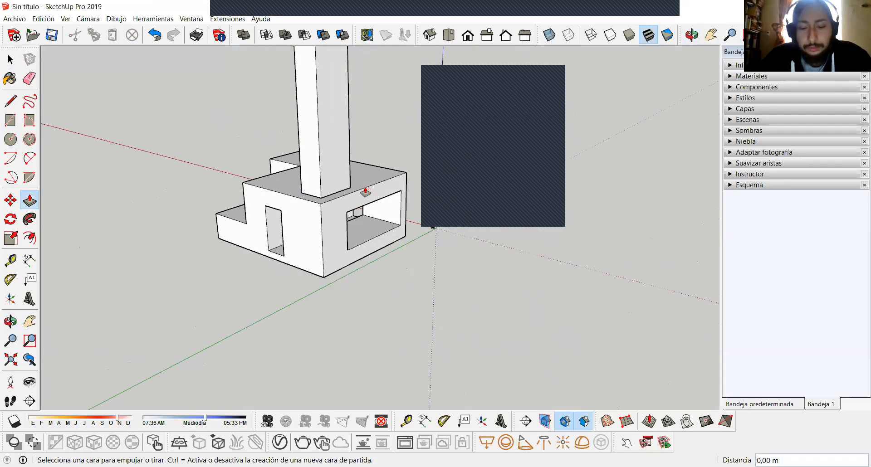
# Select the whole tall prism and make it a group.
pyautogui.press('m')
pyautogui.press('space')
pyautogui.tripleClick(319, 155)
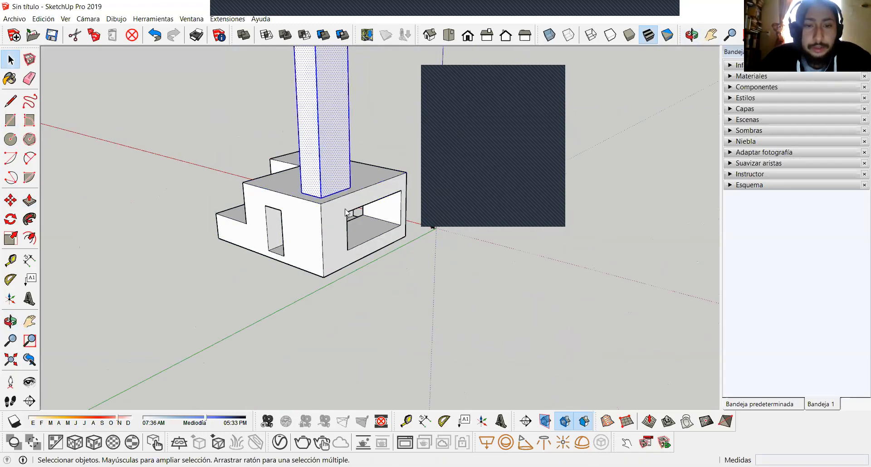
pyautogui.rightClick(319, 150)
pyautogui.click(363, 236)
# Move the prism group downward so it passes completely through the building and protrudes above the roof and below the base.
pyautogui.press('m')
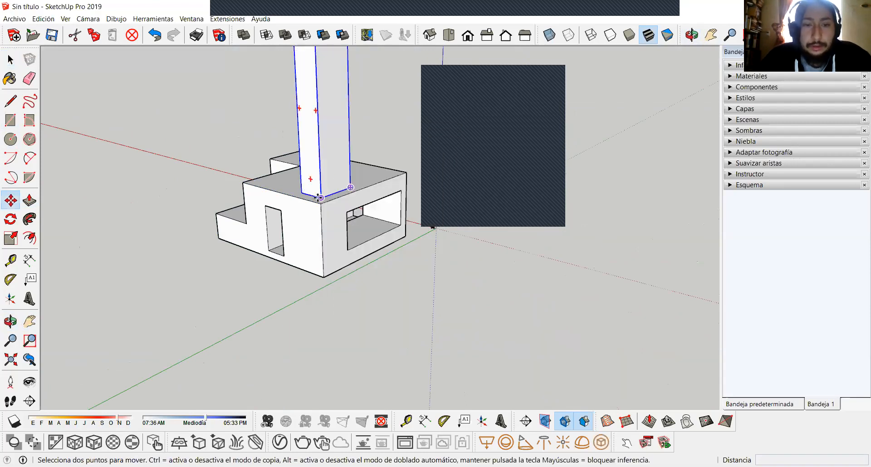
pyautogui.click(319, 198)
pyautogui.click(325, 306)
# Subtract the vertical prism from the building volume to cut a rectangular shaft through it.
pyautogui.press('space')
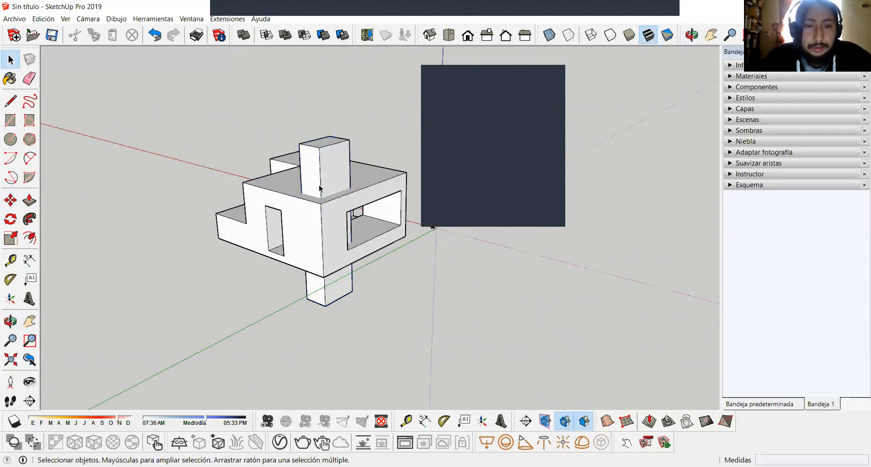
pyautogui.click(321, 164)
pyautogui.click(305, 35)
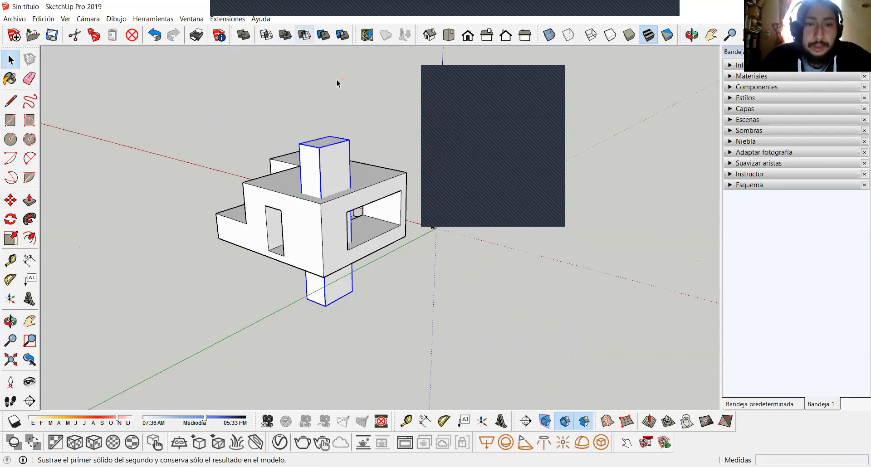
pyautogui.click(375, 189)
# Examine the building from above and from several sides to check the roof shaft and the other openings.
pyautogui.scroll(-2, 376, 190)
pyautogui.moveTo(272, 227); pyautogui.dragTo(72, 227, button='middle')
pyautogui.press('space')
pyautogui.scroll(1, 336, 225)
pyautogui.keyDown('shift'); pyautogui.moveTo(275, 290); pyautogui.dragTo(157, 366, button='middle'); pyautogui.keyUp('shift')
pyautogui.moveTo(426, 254); pyautogui.dragTo(259, 361, button='middle')
pyautogui.scroll(4, 352, 243)
pyautogui.press('h')
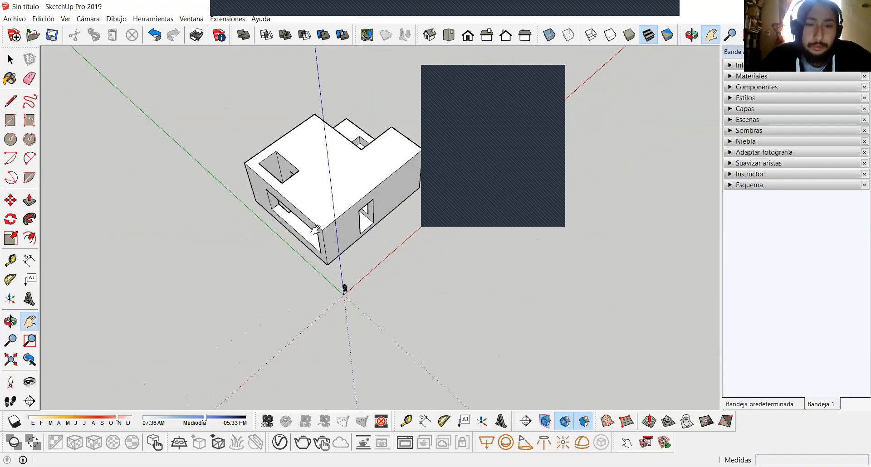
pyautogui.moveTo(307, 228); pyautogui.dragTo(290, 286, button='middle')
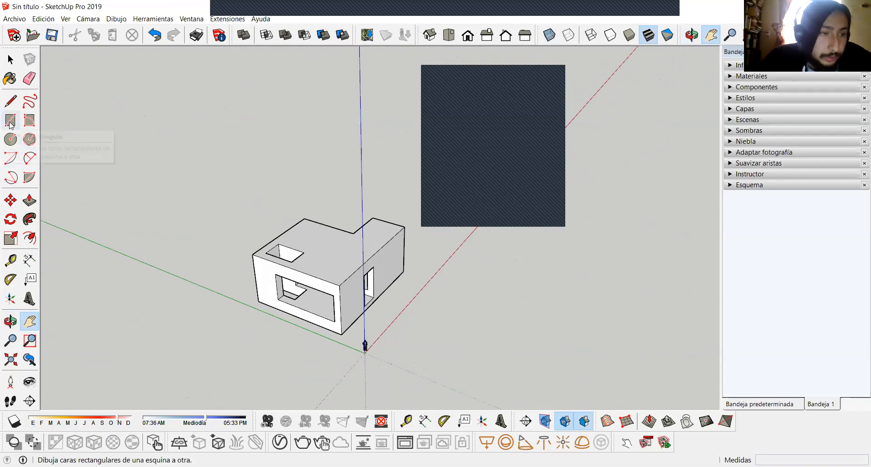
# Draw a large circle on the ground beside the building volume.
pyautogui.click(10, 140)
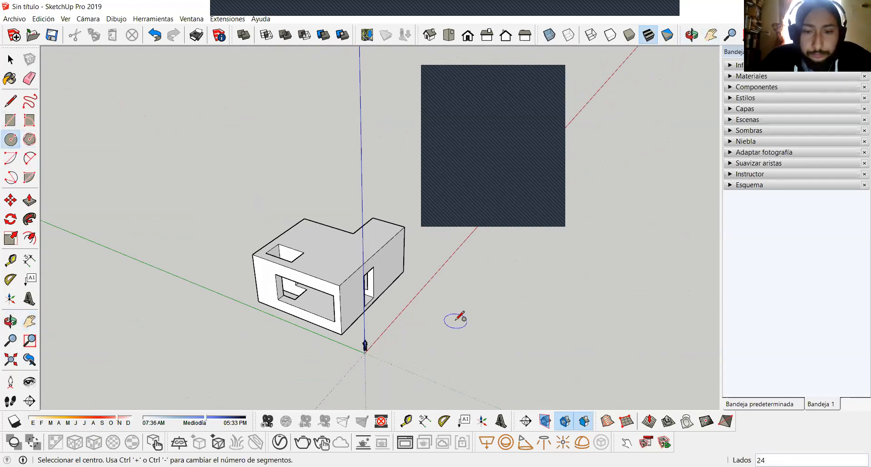
pyautogui.click(458, 288)
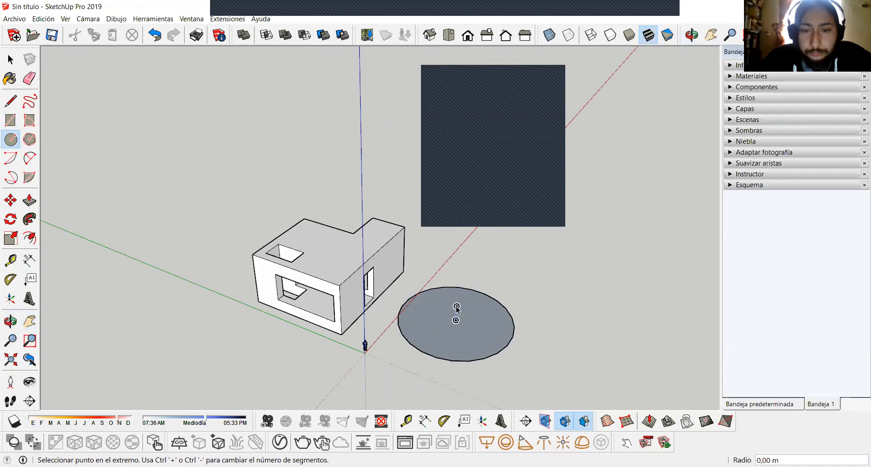
pyautogui.press('space')
pyautogui.doubleClick(457, 308)
pyautogui.press('p')
pyautogui.doubleClick(454, 308)
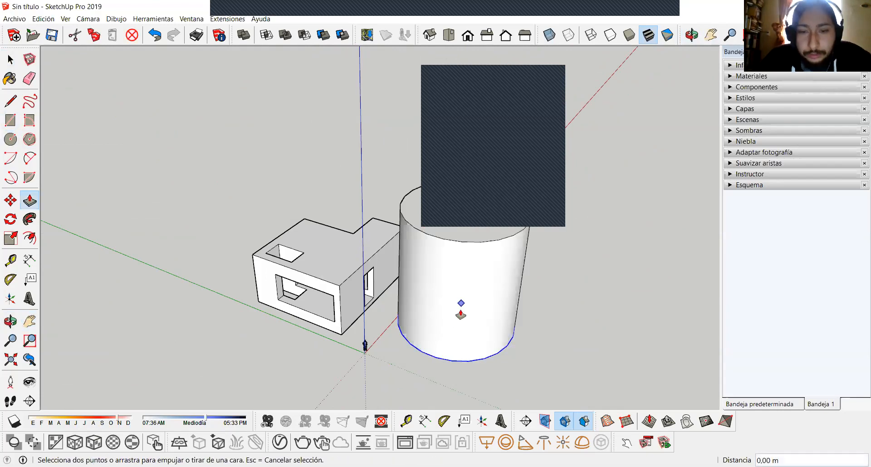
pyautogui.press('space')
pyautogui.hotkey('ctrl', 'z')
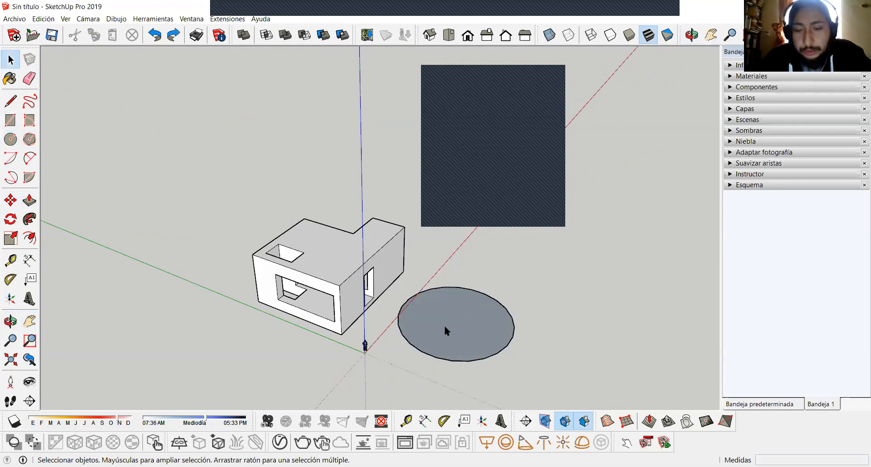
# Extrude the circle upward into a low disc and make the whole disc a group.
pyautogui.press('p')
pyautogui.click(449, 331)
pyautogui.click(452, 313)
pyautogui.press('space')
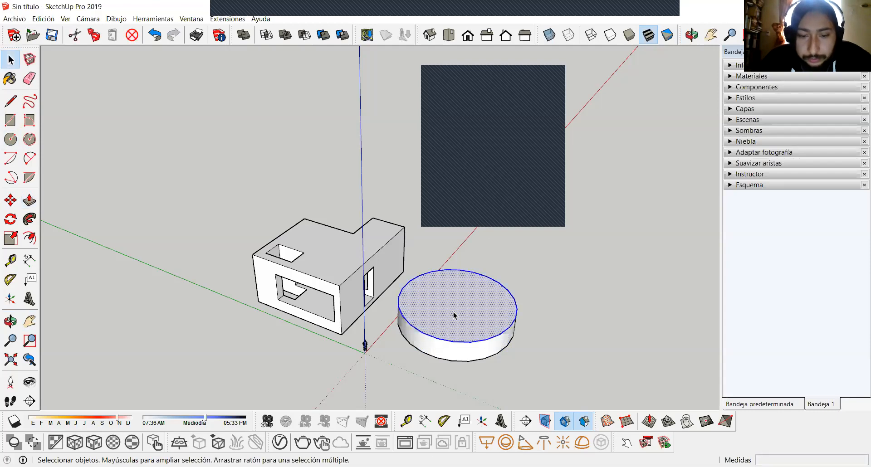
pyautogui.tripleClick(453, 312)
pyautogui.rightClick(453, 312)
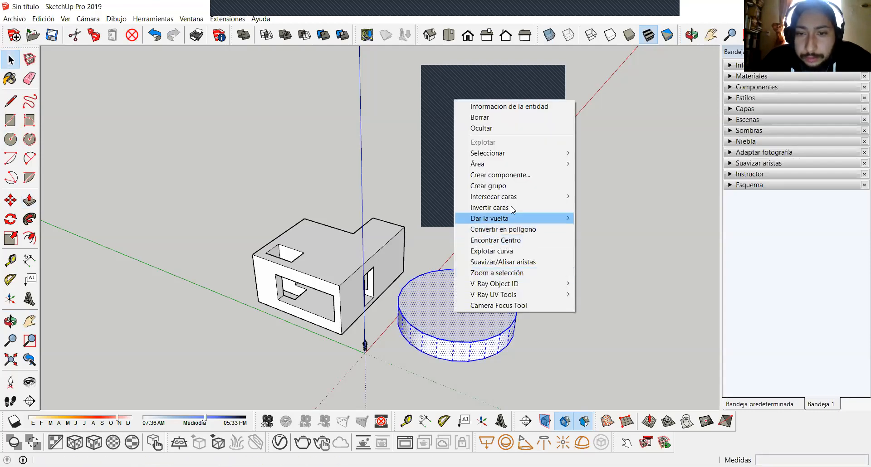
pyautogui.click(514, 189)
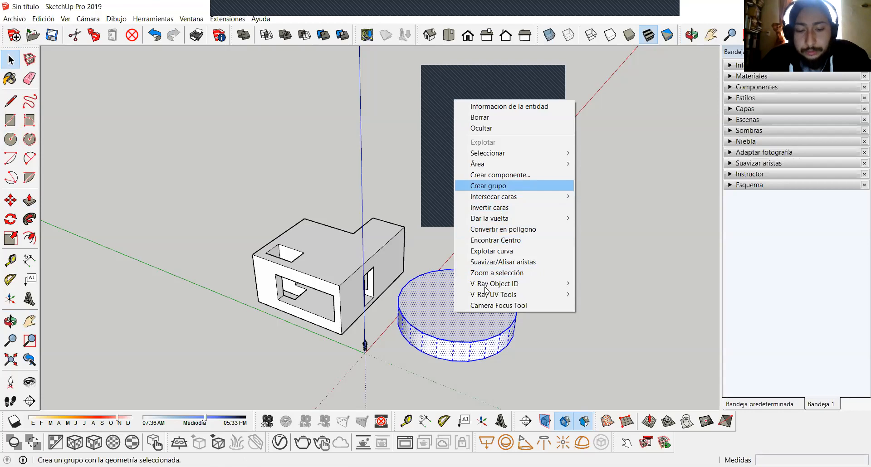
# Rotate the disc group 90° about the red axis so it stands upright.
pyautogui.scroll(-2, 489, 293)
pyautogui.moveTo(489, 293); pyautogui.dragTo(458, 282, button='middle')
pyautogui.keyDown('shift'); pyautogui.moveTo(458, 281); pyautogui.dragTo(404, 263, button='middle'); pyautogui.keyUp('shift')
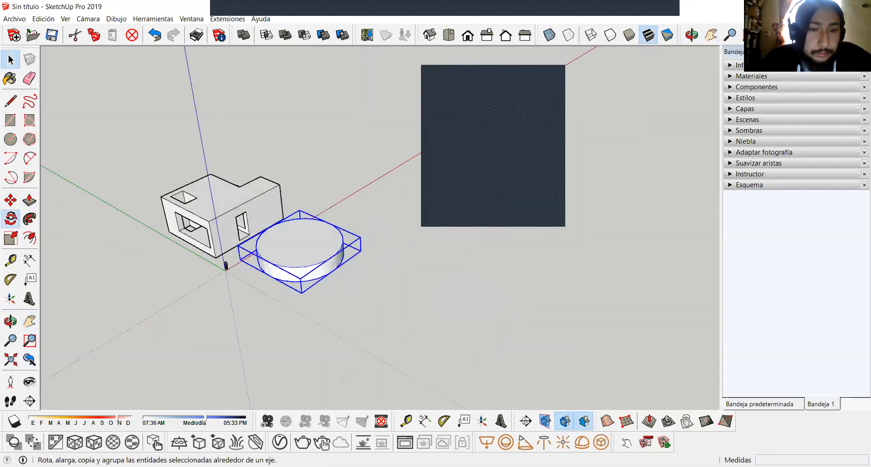
pyautogui.click(10, 219)
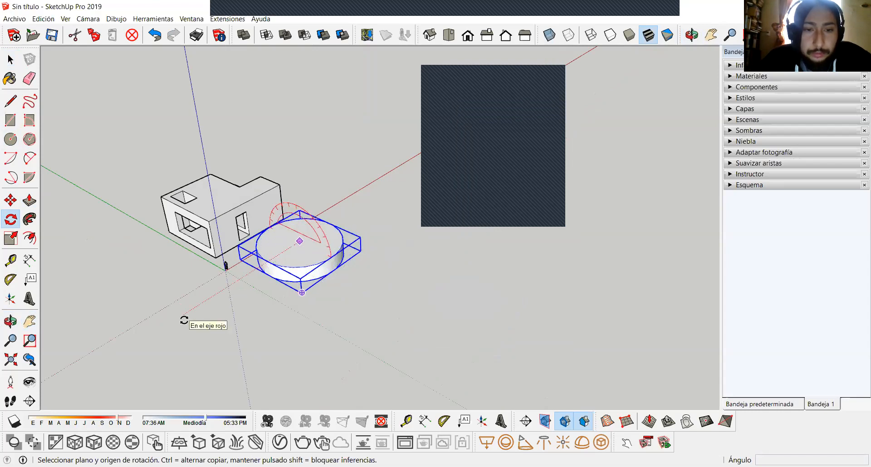
pyautogui.click(401, 276)
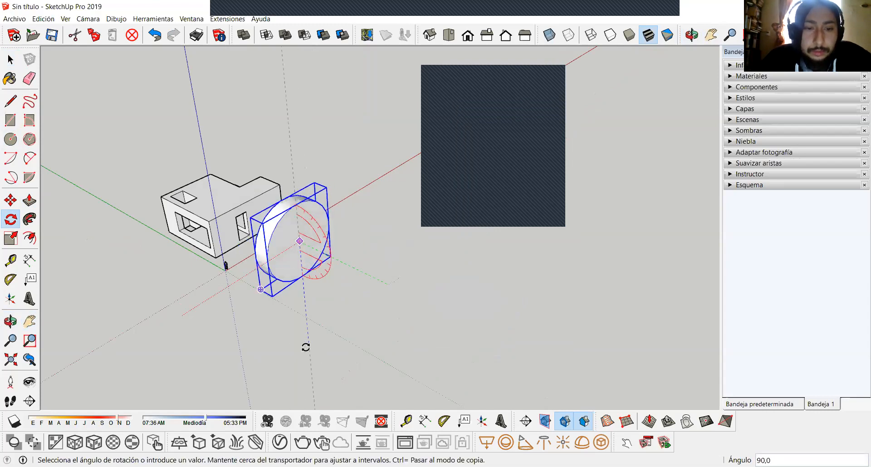
pyautogui.click(306, 348)
pyautogui.press('space')
pyautogui.scroll(-1, 311, 276)
pyautogui.moveTo(311, 277); pyautogui.dragTo(288, 248, button='middle')
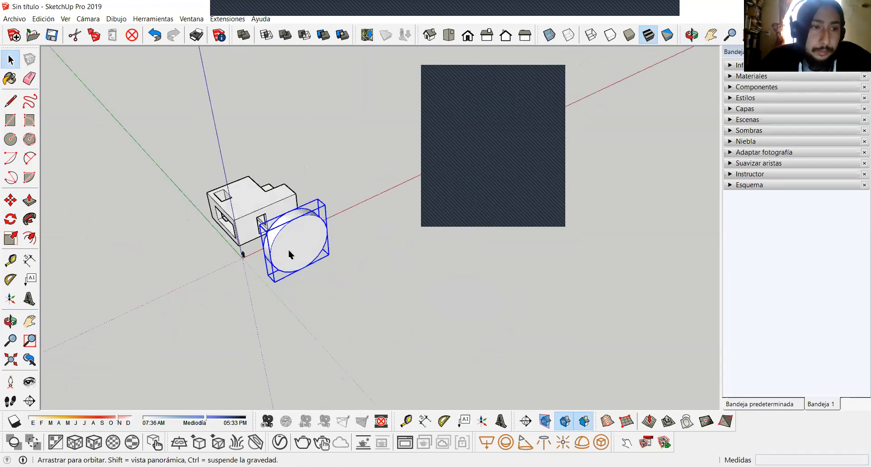
# Rotate the upright disc about a quarter turn around the vertical axis.
pyautogui.scroll(2, 288, 249)
pyautogui.click(10, 141)
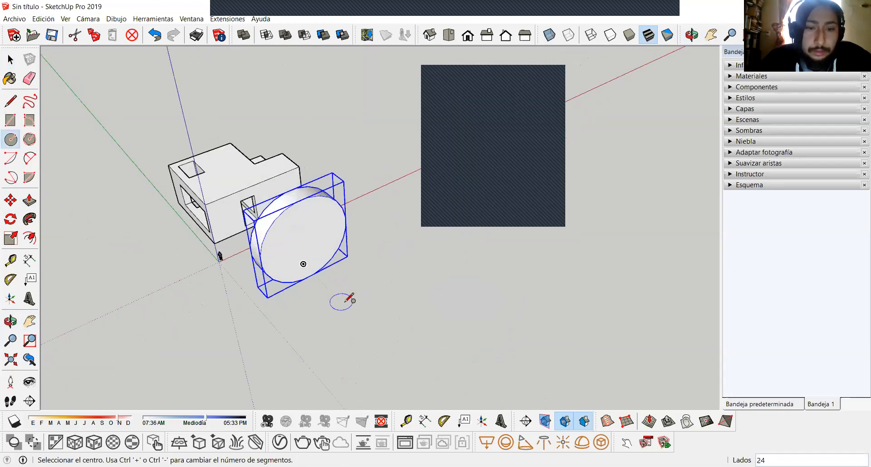
pyautogui.press('space')
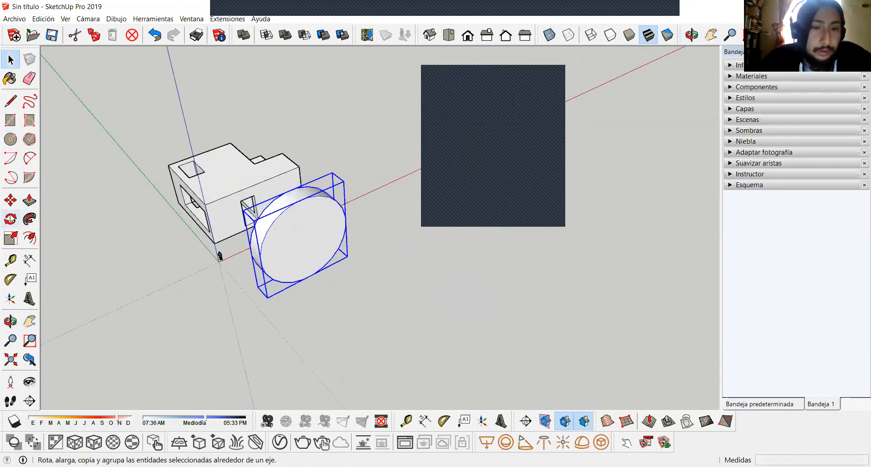
pyautogui.click(11, 219)
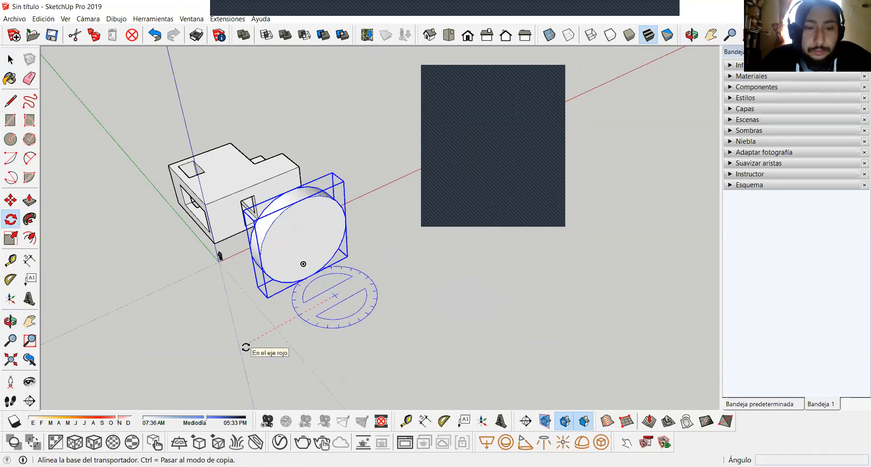
pyautogui.click(246, 347)
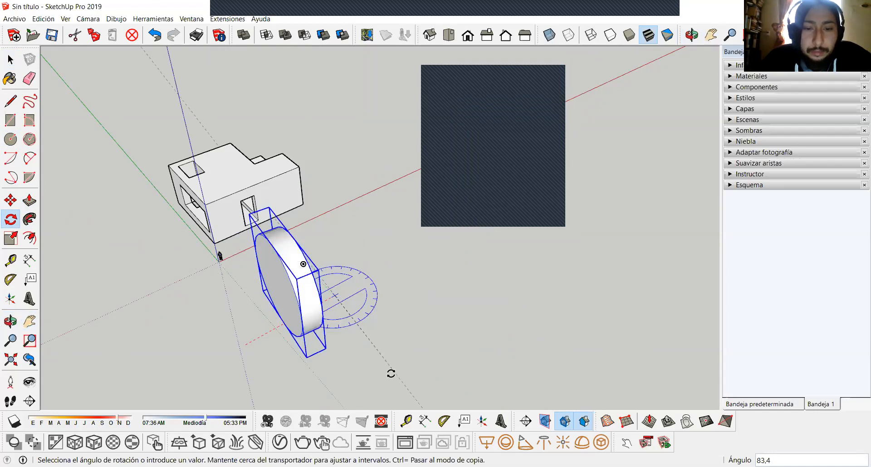
pyautogui.click(408, 368)
# Move the upright disc about 26 m so it is embedded in the notched part of the building volume.
pyautogui.moveTo(408, 369); pyautogui.dragTo(277, 288, button='middle')
pyautogui.scroll(-1, 333, 335)
pyautogui.scroll(2, 301, 291)
pyautogui.scroll(1, 273, 277)
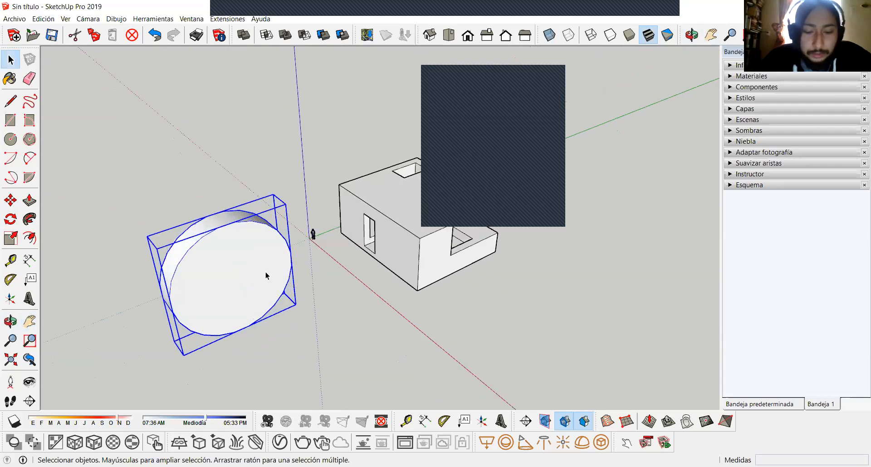
pyautogui.press('m')
pyautogui.click(215, 296)
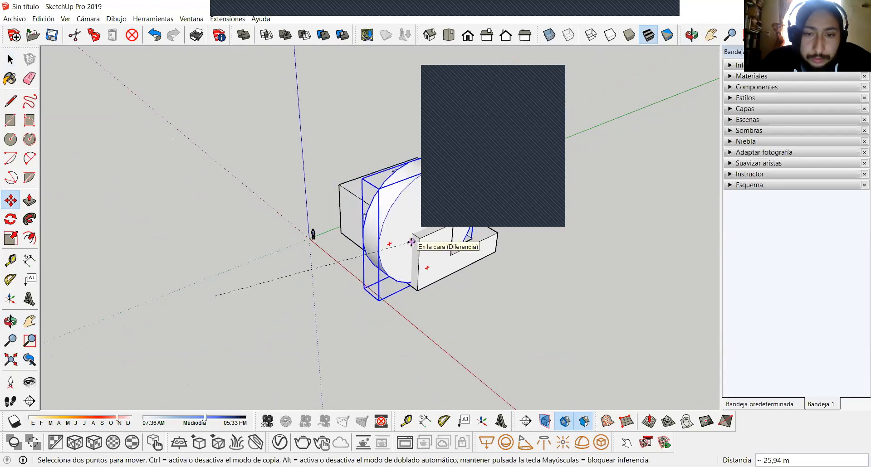
pyautogui.click(411, 242)
pyautogui.press('space')
# Scale the disc lengthwise along the green axis so it extends through the building's side wall.
pyautogui.scroll(-2, 412, 245)
pyautogui.keyDown('shift'); pyautogui.moveTo(376, 323); pyautogui.dragTo(276, 409, button='middle'); pyautogui.keyUp('shift')
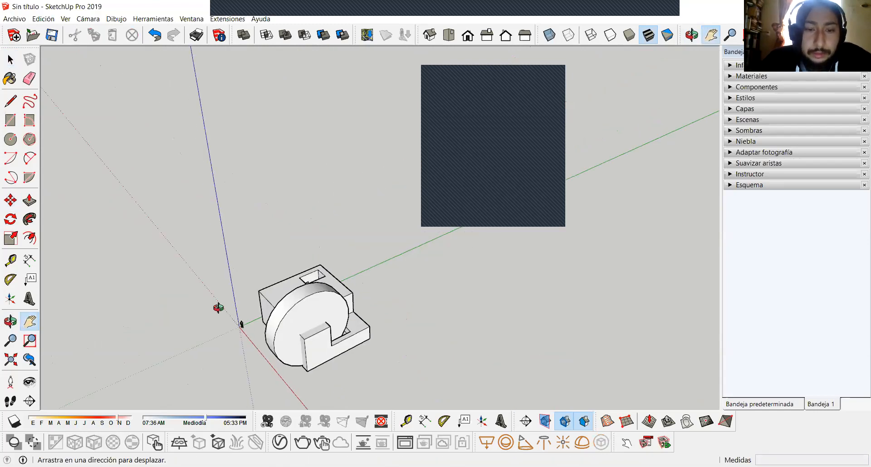
pyautogui.moveTo(218, 308); pyautogui.dragTo(116, 286, button='middle')
pyautogui.scroll(2, 327, 274)
pyautogui.click(310, 272)
pyautogui.scroll(2, 309, 273)
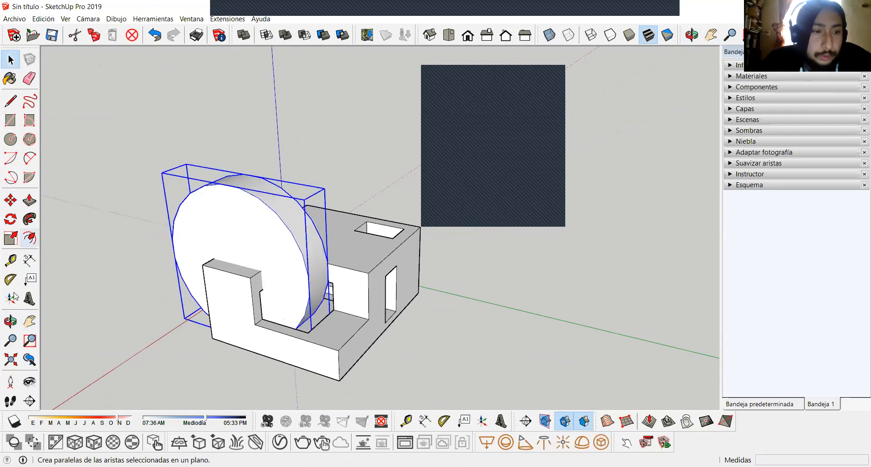
pyautogui.click(11, 238)
pyautogui.moveTo(318, 278); pyautogui.dragTo(411, 300)
pyautogui.press('space')
# Subtract the disc from the building volume with the solid Subtract tool.
pyautogui.scroll(-2, 410, 300)
pyautogui.press('h')
pyautogui.moveTo(339, 296); pyautogui.dragTo(319, 275, button='middle')
pyautogui.press('space')
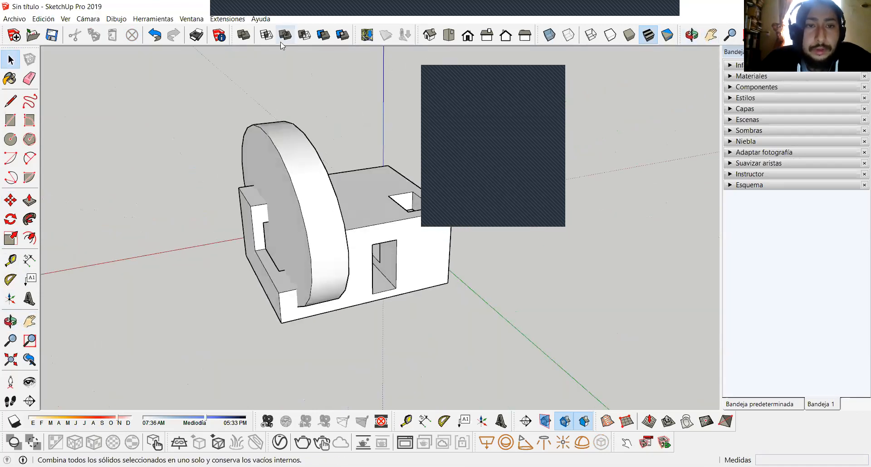
pyautogui.click(302, 36)
pyautogui.click(302, 253)
pyautogui.click(398, 243)
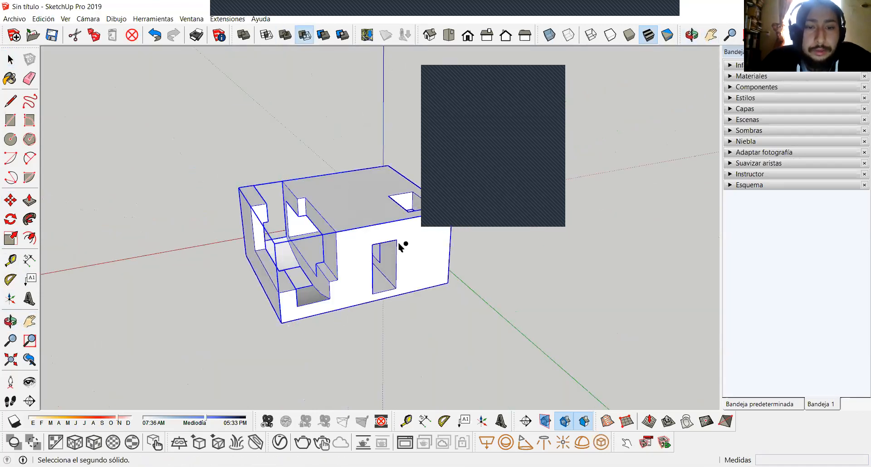
pyautogui.press('space')
# Examine the circular cut, the notch and the interior openings of the building from several angles and distances.
pyautogui.moveTo(303, 306); pyautogui.dragTo(346, 235, button='middle')
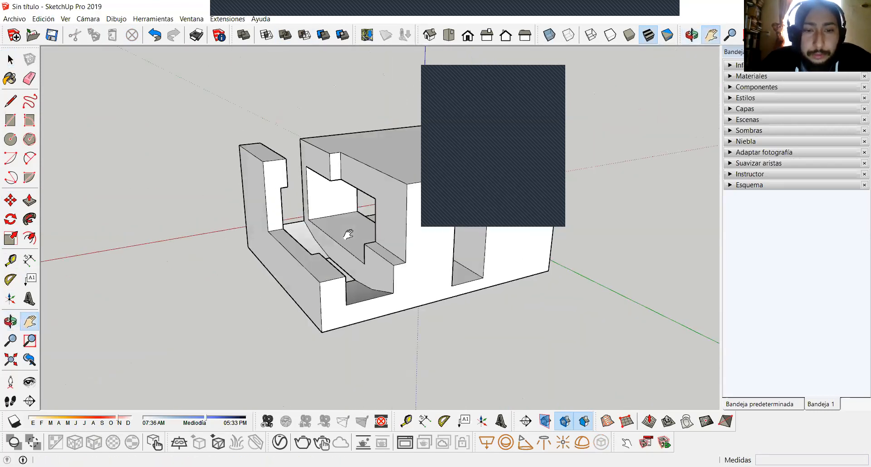
pyautogui.scroll(5, 313, 244)
pyautogui.scroll(-3, 313, 243)
pyautogui.moveTo(317, 266); pyautogui.dragTo(407, 304, button='middle')
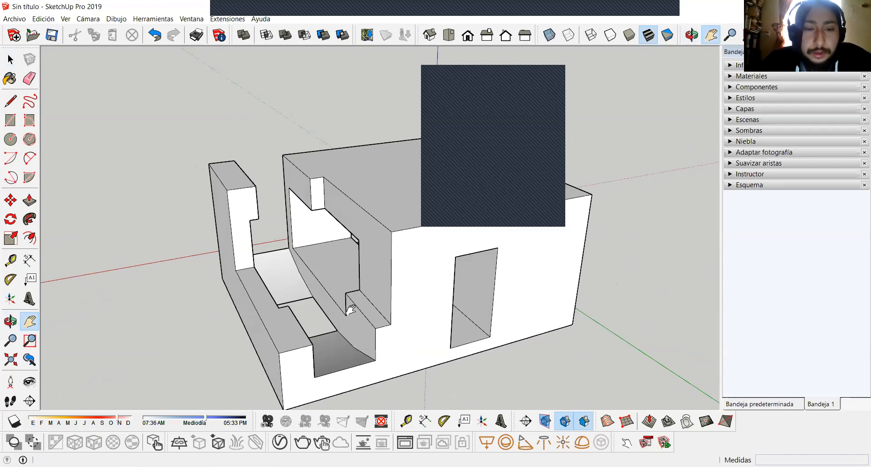
pyautogui.moveTo(347, 312); pyautogui.dragTo(334, 311, button='middle')
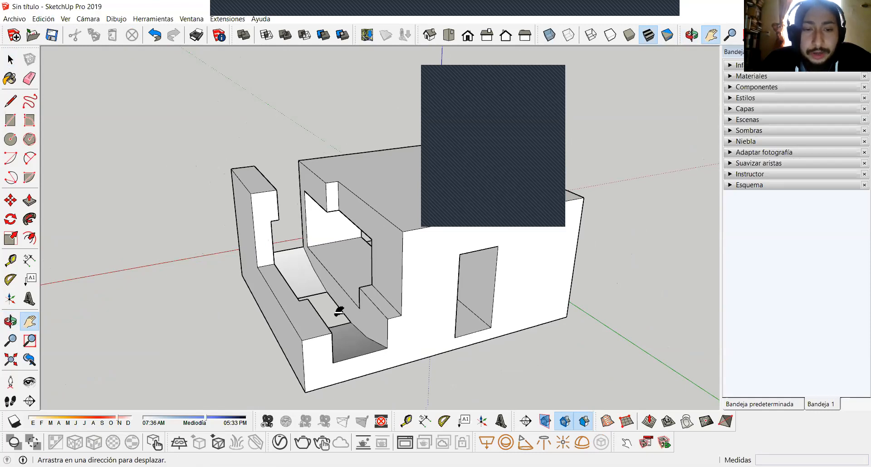
pyautogui.moveTo(354, 308); pyautogui.dragTo(419, 310, button='middle')
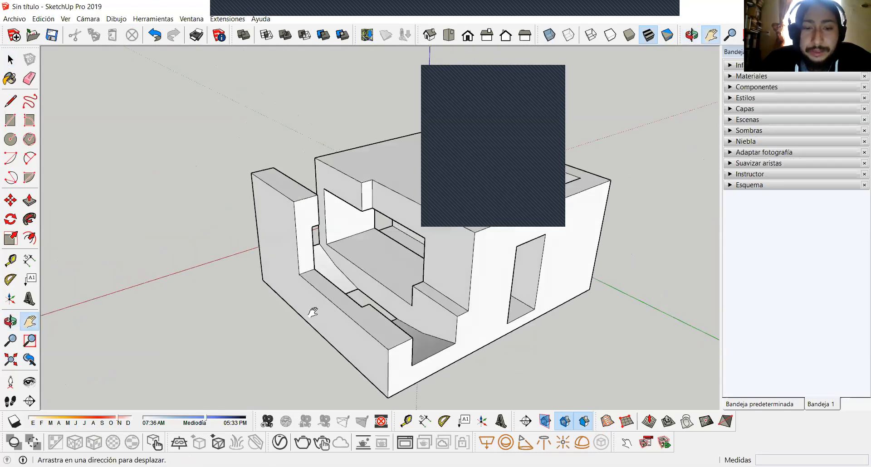
pyautogui.moveTo(418, 308); pyautogui.dragTo(313, 312)
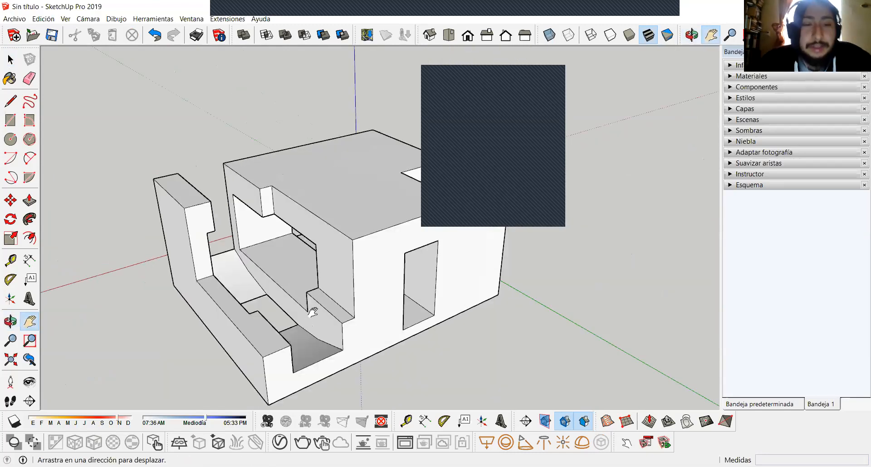
pyautogui.moveTo(315, 318); pyautogui.dragTo(327, 393, button='middle')
pyautogui.scroll(5, 314, 307)
pyautogui.press('h')
pyautogui.moveTo(362, 328); pyautogui.dragTo(350, 236, button='middle')
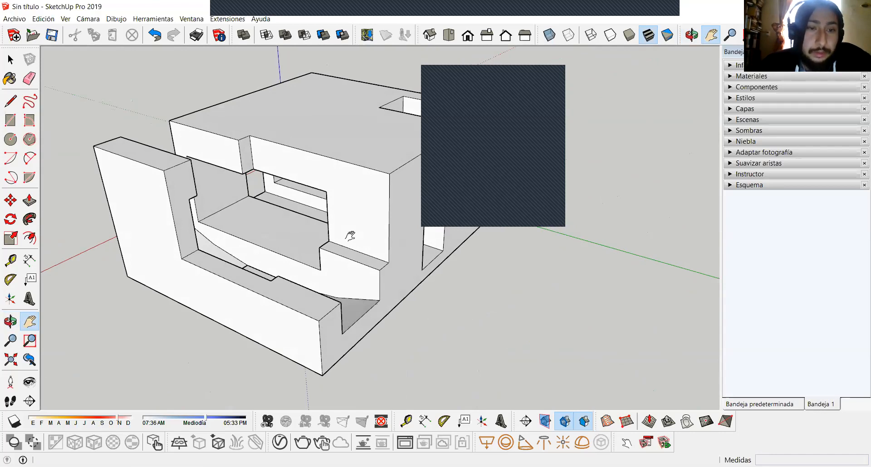
pyautogui.moveTo(355, 240); pyautogui.dragTo(350, 273, button='middle')
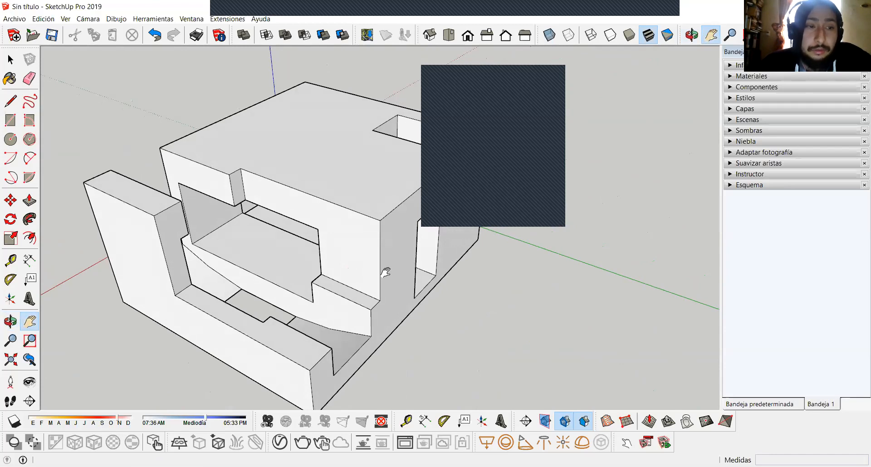
pyautogui.moveTo(393, 270); pyautogui.dragTo(225, 268, button='middle')
pyautogui.scroll(3, 344, 293)
pyautogui.moveTo(336, 294); pyautogui.dragTo(616, 344, button='middle')
pyautogui.scroll(1, 303, 283)
pyautogui.scroll(-3, 306, 300)
pyautogui.moveTo(402, 327); pyautogui.dragTo(441, 304, button='middle')
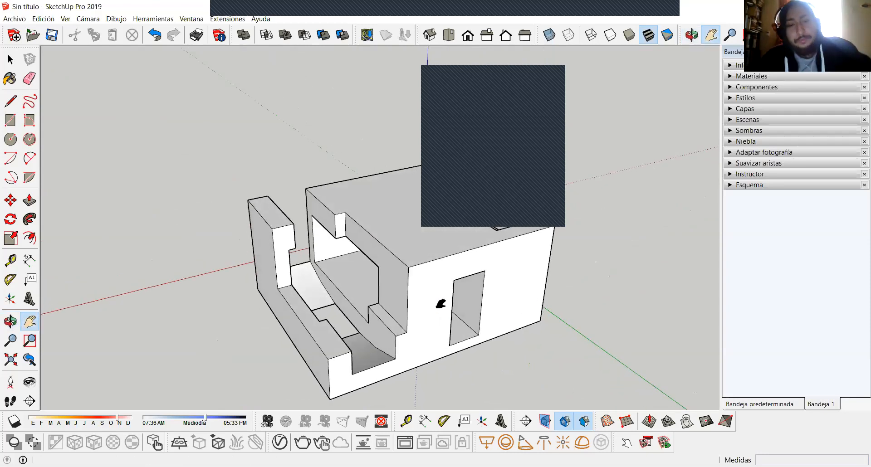
pyautogui.keyDown('shift'); pyautogui.moveTo(376, 315); pyautogui.dragTo(385, 313, button='middle'); pyautogui.keyUp('shift')
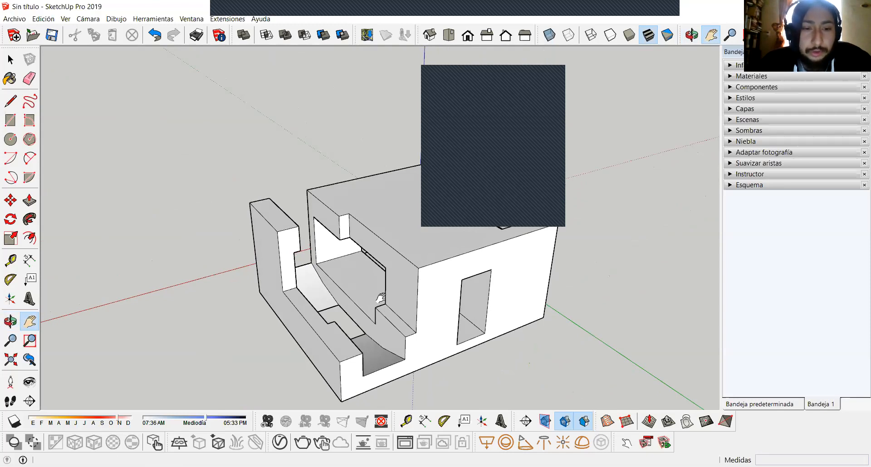
pyautogui.keyDown('shift'); pyautogui.moveTo(422, 302); pyautogui.dragTo(398, 305, button='middle'); pyautogui.keyUp('shift')
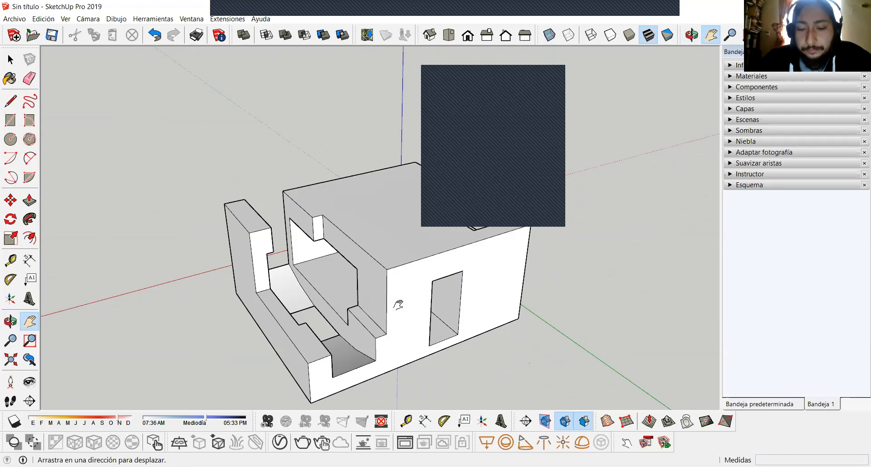
pyautogui.moveTo(359, 328); pyautogui.dragTo(345, 295, button='middle')
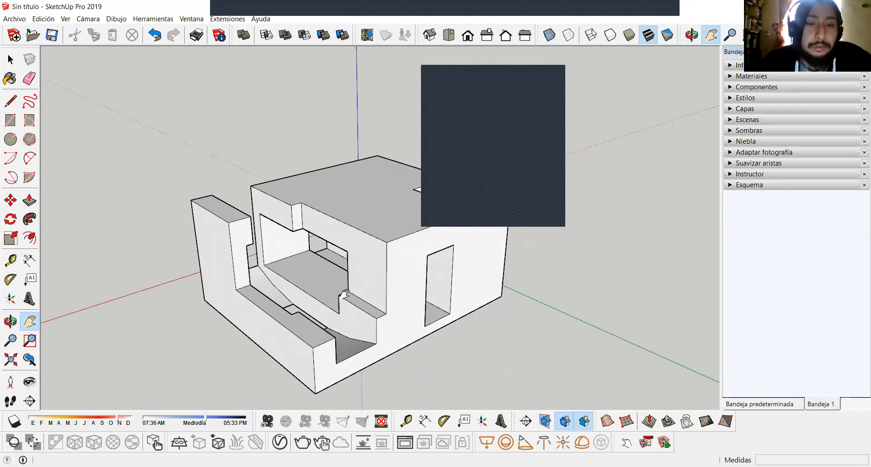
pyautogui.scroll(3, 357, 309)
pyautogui.moveTo(343, 321); pyautogui.dragTo(334, 303, button='middle')
# Draw a large rectangle on the ground beside the building volume.
pyautogui.scroll(-2, 296, 328)
pyautogui.scroll(-2, 334, 303)
pyautogui.keyDown('shift'); pyautogui.moveTo(408, 338); pyautogui.dragTo(305, 307, button='middle'); pyautogui.keyUp('shift')
pyautogui.scroll(-2, 305, 307)
pyautogui.press('r')
pyautogui.click(386, 260)
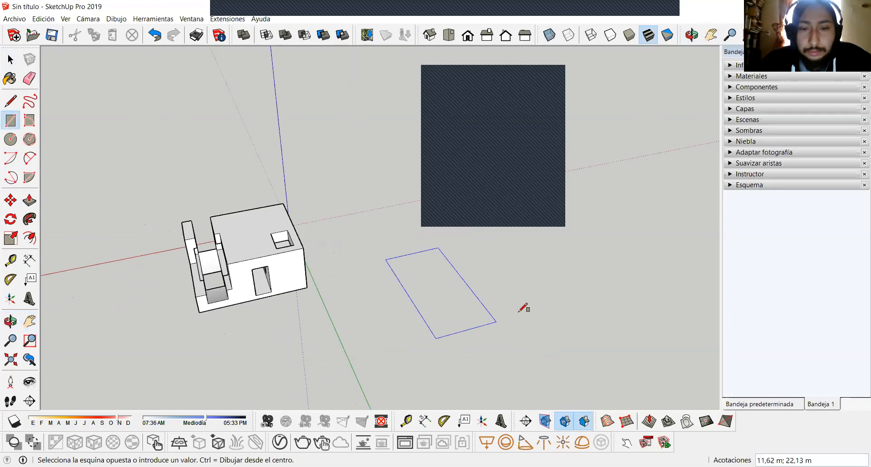
pyautogui.click(550, 306)
pyautogui.press('space')
# Push/Pull the rectangle upward into a thin floor slab.
pyautogui.click(461, 298)
pyautogui.scroll(2, 466, 291)
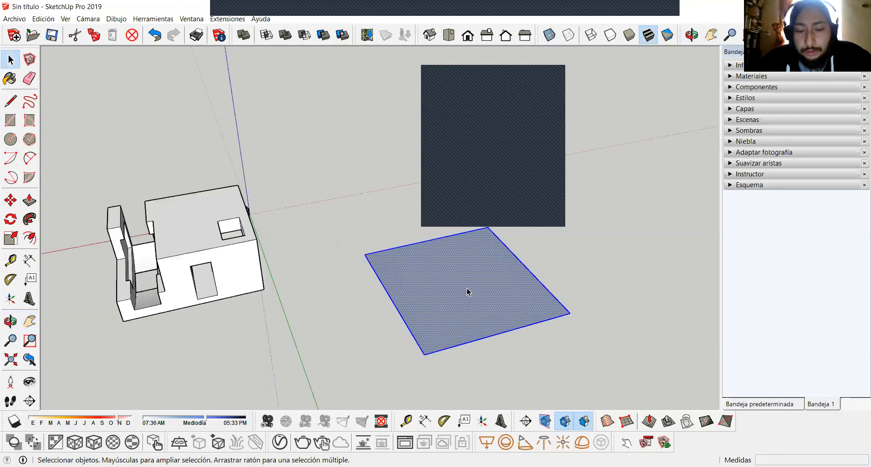
pyautogui.press('p')
pyautogui.click(468, 290)
pyautogui.click(469, 284)
# Draw a line across the slab's upper face to mark off a narrow strip along one edge.
pyautogui.press('h')
pyautogui.scroll(-2, 469, 286)
pyautogui.moveTo(470, 288); pyautogui.dragTo(317, 338)
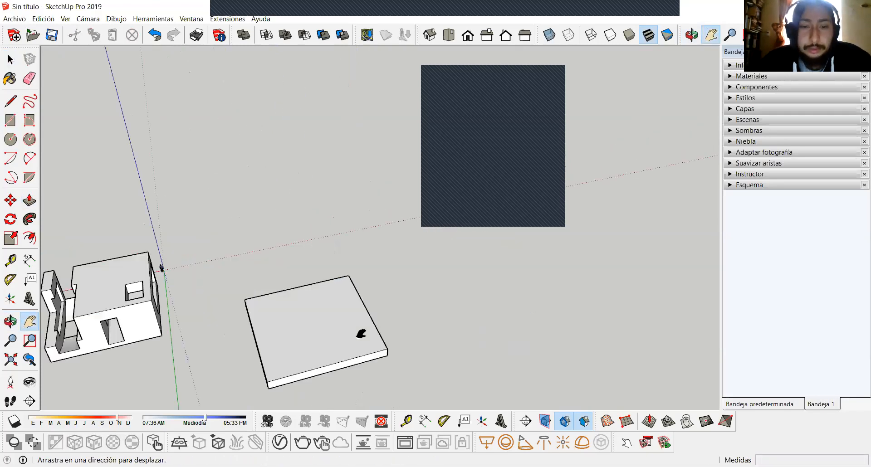
pyautogui.moveTo(172, 312); pyautogui.dragTo(272, 252, button='middle')
pyautogui.scroll(2, 272, 253)
pyautogui.moveTo(313, 294); pyautogui.dragTo(319, 273)
pyautogui.moveTo(319, 273); pyautogui.dragTo(239, 272, button='middle')
pyautogui.scroll(2, 240, 274)
pyautogui.scroll(-2, 240, 274)
pyautogui.moveTo(268, 300)
pyautogui.mouseDown(button='middle')
pyautogui.moveTo(263, 308)
pyautogui.moveTo(214, 290)
pyautogui.moveTo(254, 299)
pyautogui.mouseUp(button='middle')
pyautogui.scroll(1, 252, 295)
pyautogui.moveTo(226, 289); pyautogui.dragTo(278, 297)
pyautogui.press('space')
pyautogui.click(290, 326)
pyautogui.press('l')
pyautogui.click(301, 376)
pyautogui.click(150, 261)
pyautogui.press('space')
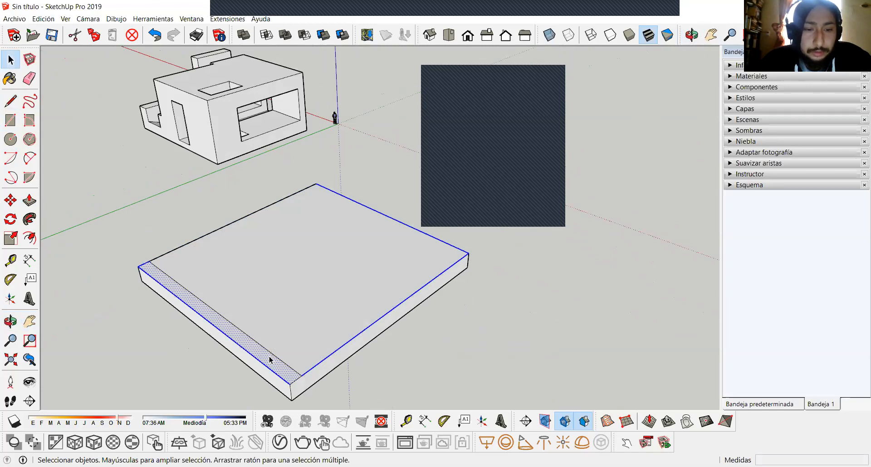
# Push/Pull the narrow edge strip up about 5.5 m to form the first wall.
pyautogui.press('p')
pyautogui.click(269, 357)
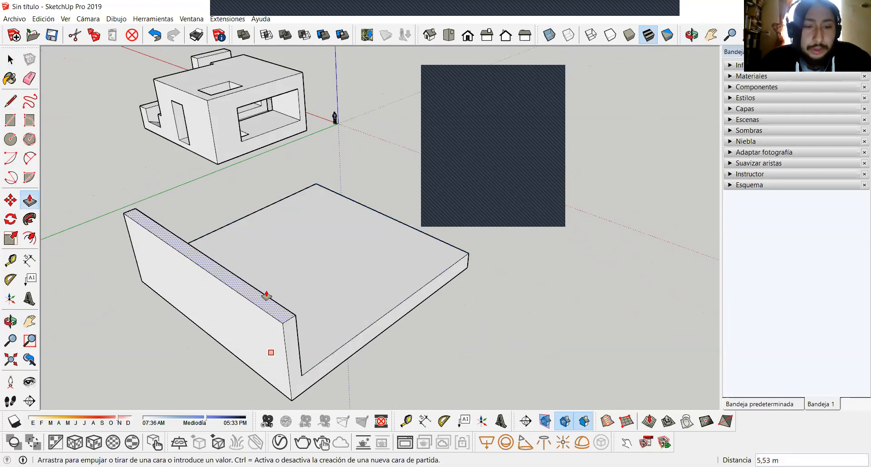
pyautogui.click(266, 296)
pyautogui.press('space')
# Draw a line on the slab from the first wall to the opposite edge, marking off a strip along the adjacent side.
pyautogui.moveTo(218, 311); pyautogui.dragTo(97, 294, button='middle')
pyautogui.scroll(-1, 187, 281)
pyautogui.keyDown('shift'); pyautogui.moveTo(286, 317); pyautogui.dragTo(175, 258, button='middle'); pyautogui.keyUp('shift')
pyautogui.click(12, 120)
pyautogui.click(11, 100)
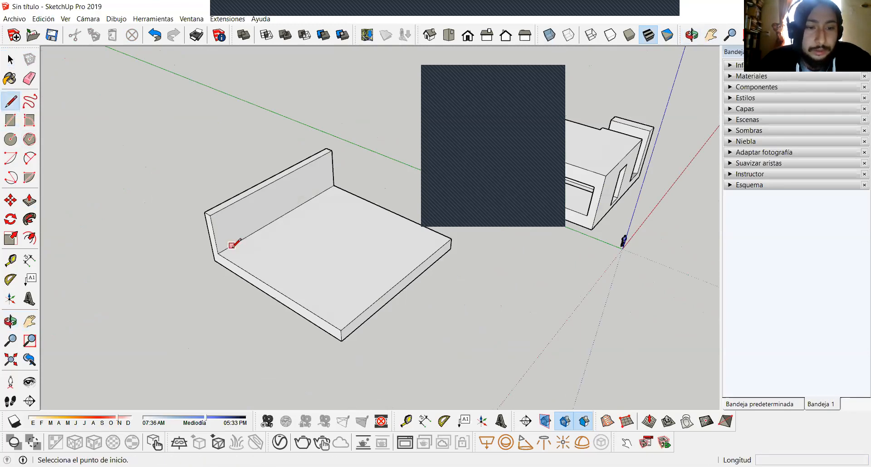
pyautogui.click(234, 244)
pyautogui.click(356, 317)
pyautogui.press('space')
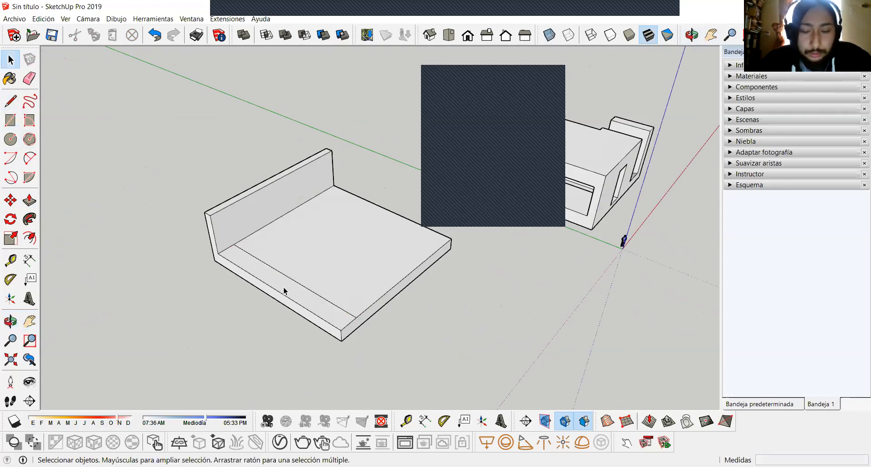
# Push/Pull the second strip upward into a wall taller than the first one.
pyautogui.press('p')
pyautogui.click(282, 288)
pyautogui.click(252, 222)
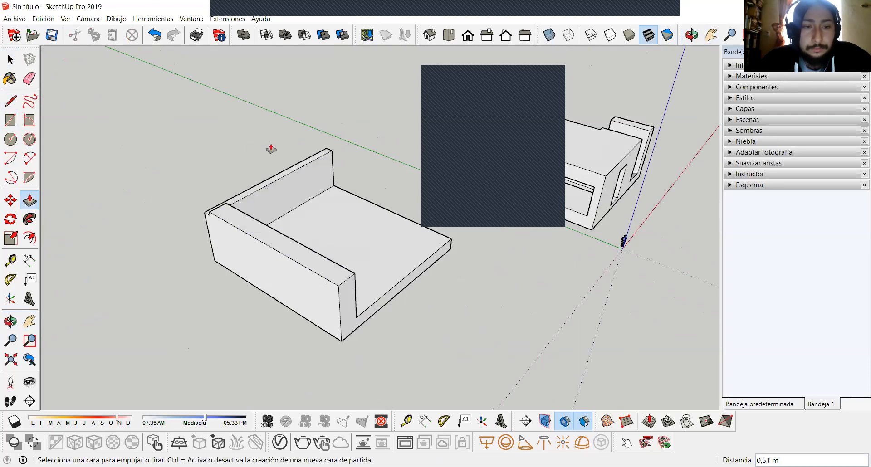
pyautogui.click(237, 235)
pyautogui.click(249, 159)
pyautogui.press('space')
# Place the camera on the slab at eye height and look around the walled space before zooming back out.
pyautogui.moveTo(348, 245); pyautogui.dragTo(98, 249, button='middle')
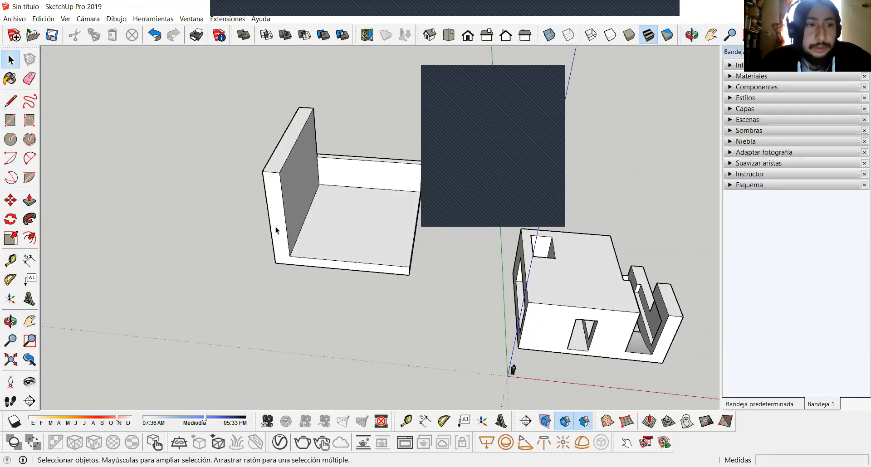
pyautogui.scroll(1, 275, 226)
pyautogui.click(12, 384)
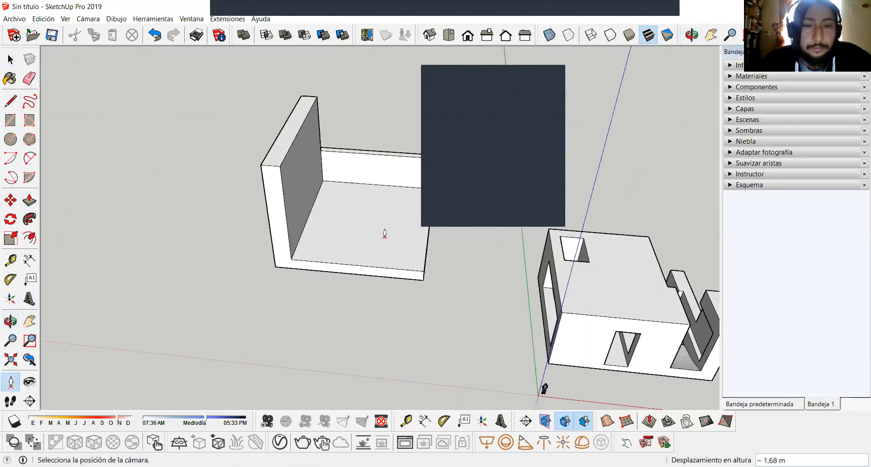
pyautogui.click(407, 248)
pyautogui.moveTo(315, 170); pyautogui.dragTo(543, 300)
pyautogui.scroll(3, 617, 301)
pyautogui.press('space')
pyautogui.scroll(-7, 562, 298)
# Draw a line across the slab from the tall wall to the open edge, marking off a strip along the side opposite the low wall.
pyautogui.moveTo(556, 331); pyautogui.dragTo(622, 352, button='middle')
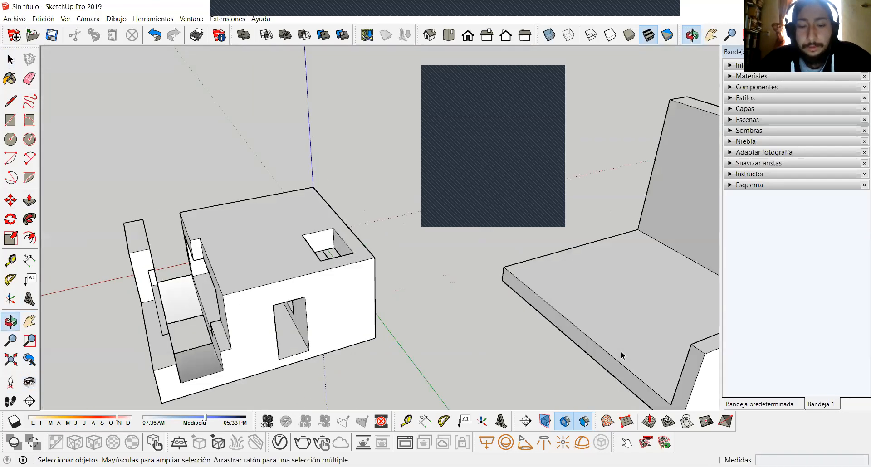
pyautogui.scroll(-3, 621, 352)
pyautogui.moveTo(607, 315); pyautogui.dragTo(443, 281, button='middle')
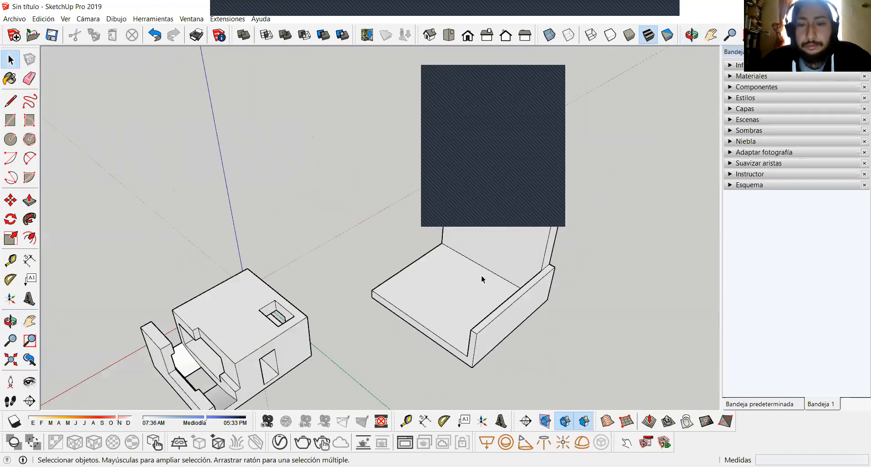
pyautogui.click(439, 259)
pyautogui.scroll(2, 439, 259)
pyautogui.press('l')
pyautogui.click(456, 246)
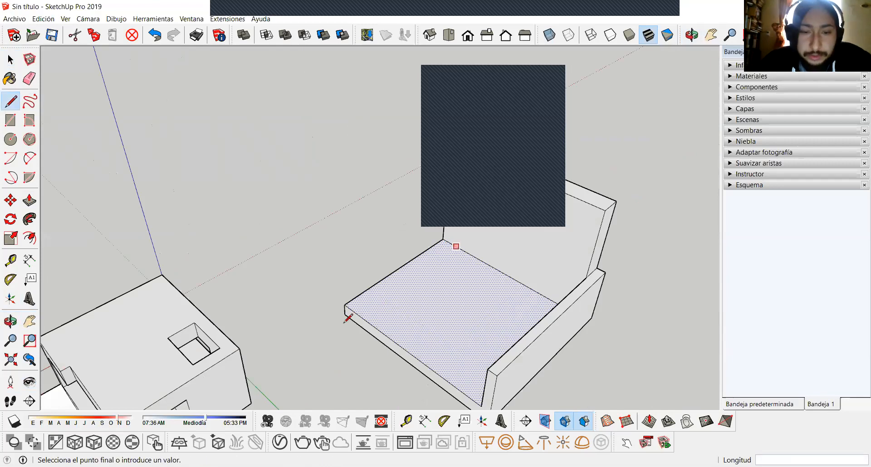
pyautogui.click(358, 315)
# Push/Pull the new strip upward to form the third wall.
pyautogui.press('space')
pyautogui.press('p')
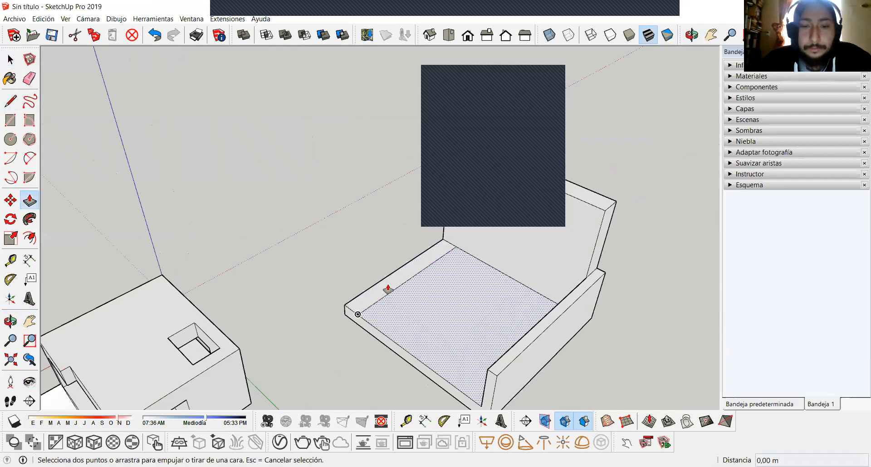
pyautogui.click(378, 290)
pyautogui.click(377, 251)
pyautogui.scroll(-2, 377, 249)
pyautogui.press('h')
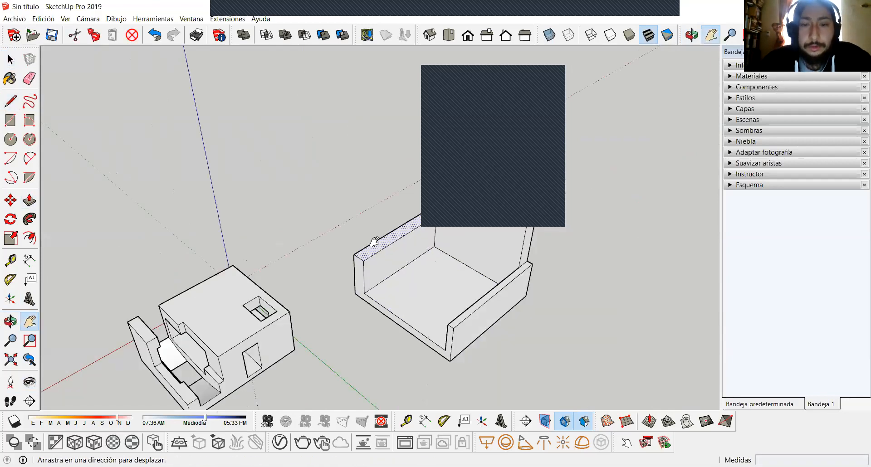
# Adjust the third wall's height with Push/Pull so its top sits slightly below the adjoining tall wall.
pyautogui.moveTo(379, 245); pyautogui.dragTo(275, 294)
pyautogui.scroll(2, 276, 294)
pyautogui.press('p')
pyautogui.click(275, 294)
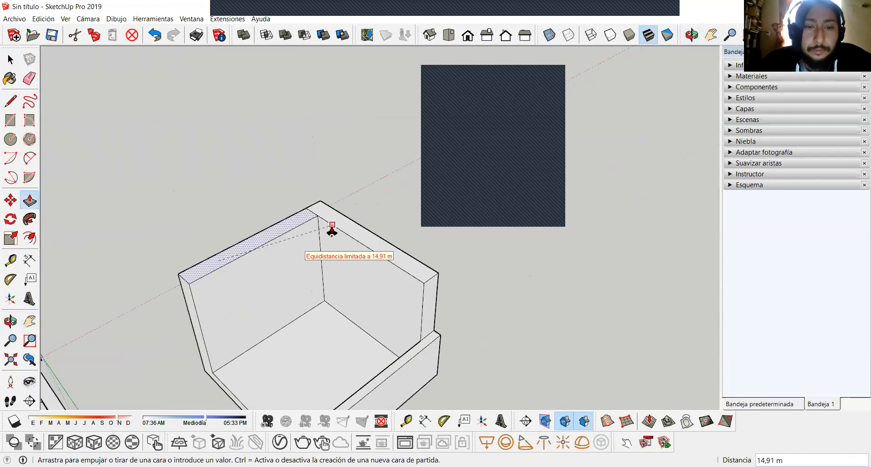
pyautogui.click(311, 224)
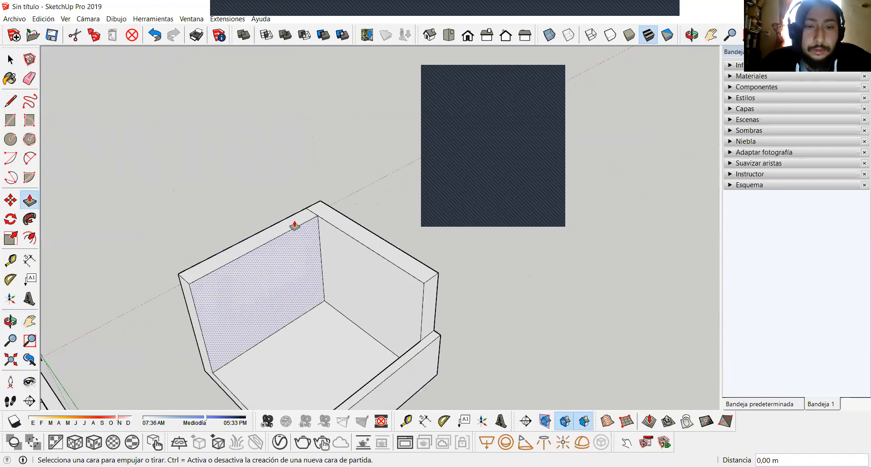
pyautogui.click(292, 224)
pyautogui.click(292, 241)
pyautogui.scroll(-3, 295, 243)
pyautogui.press('space')
pyautogui.scroll(2, 310, 237)
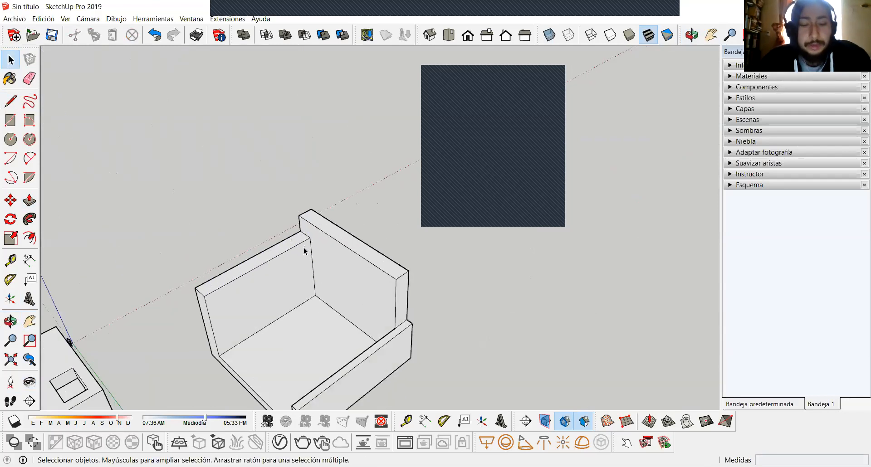
# Draw a line between the side walls along the slab's remaining open edge, marking off a narrow strip.
pyautogui.scroll(-1, 304, 247)
pyautogui.press('h')
pyautogui.keyDown('shift'); pyautogui.moveTo(288, 292); pyautogui.dragTo(308, 261, button='middle'); pyautogui.keyUp('shift')
pyautogui.press('l')
pyautogui.click(263, 298)
pyautogui.moveTo(320, 329)
pyautogui.mouseDown(button='middle')
pyautogui.moveTo(346, 351)
pyautogui.moveTo(492, 366)
pyautogui.moveTo(355, 337)
pyautogui.moveTo(314, 360)
pyautogui.mouseUp(button='middle')
pyautogui.scroll(3, 440, 336)
pyautogui.click(454, 336)
# Try raising the open-edge strip as a fourth wall with Push/Pull, and undo both the extrusion and the dividing line.
pyautogui.press('p')
pyautogui.moveTo(318, 355); pyautogui.dragTo(314, 311)
pyautogui.scroll(-2, 314, 312)
pyautogui.keyDown('shift'); pyautogui.moveTo(348, 306); pyautogui.dragTo(305, 316, button='middle'); pyautogui.keyUp('shift')
pyautogui.hotkey('ctrl', 'z')
pyautogui.hotkey('ctrl', 'z')
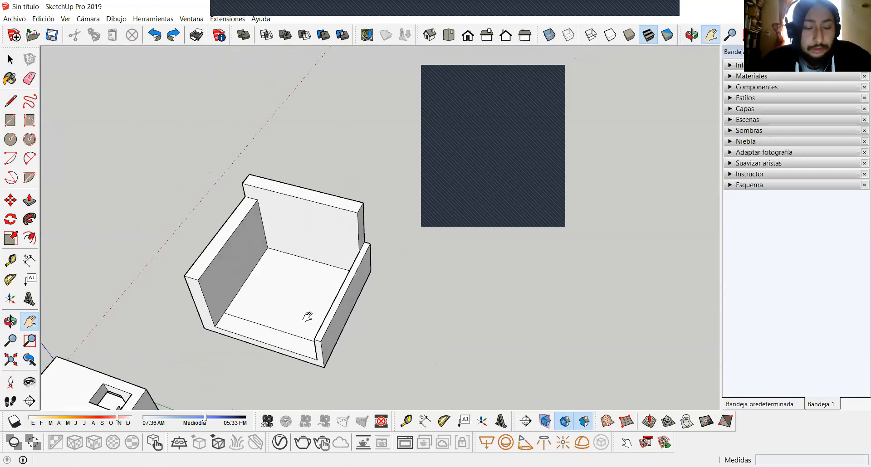
# Examine the slab and its three walls of different heights from several angles.
pyautogui.moveTo(299, 288); pyautogui.dragTo(341, 285)
pyautogui.moveTo(340, 286); pyautogui.dragTo(290, 288, button='middle')
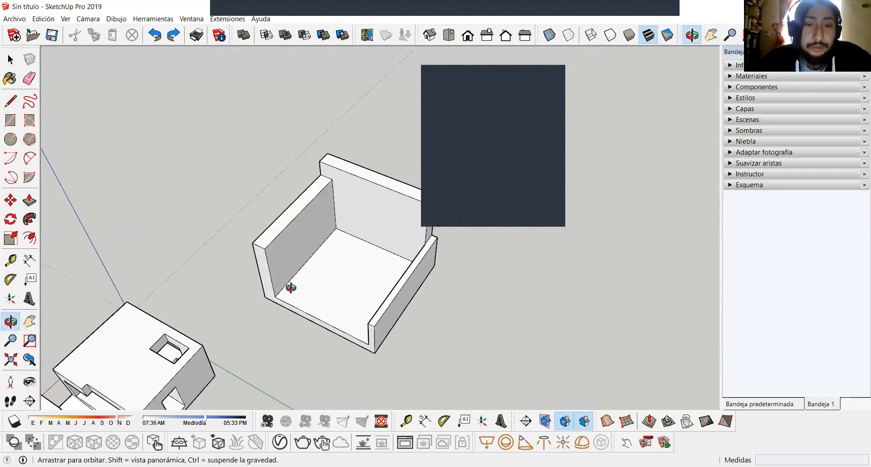
pyautogui.moveTo(371, 275); pyautogui.dragTo(332, 294)
pyautogui.moveTo(332, 294); pyautogui.dragTo(307, 289, button='middle')
pyautogui.scroll(2, 287, 296)
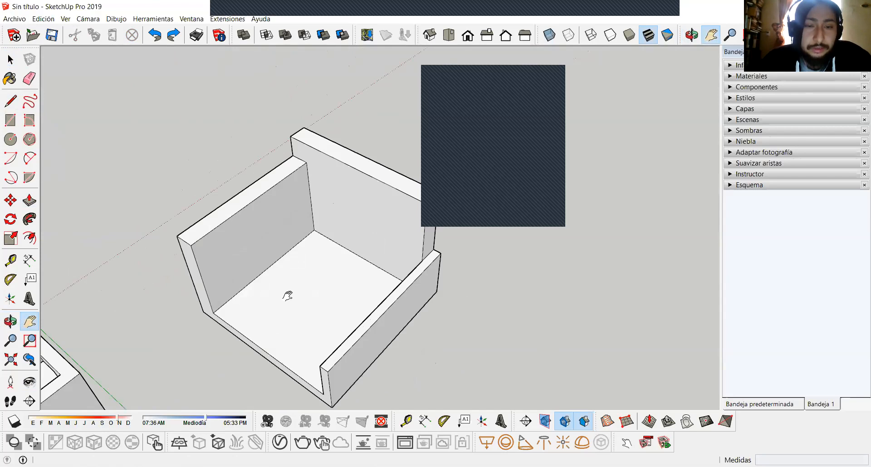
pyautogui.scroll(-1, 288, 296)
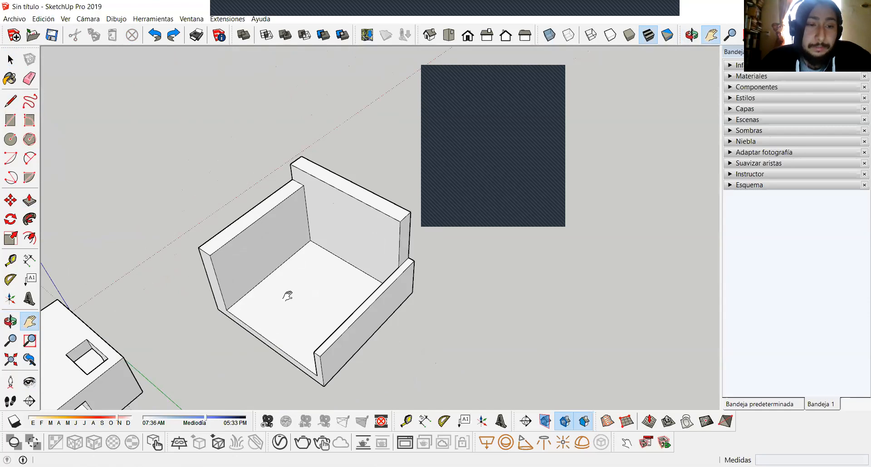
pyautogui.moveTo(303, 329); pyautogui.dragTo(307, 316)
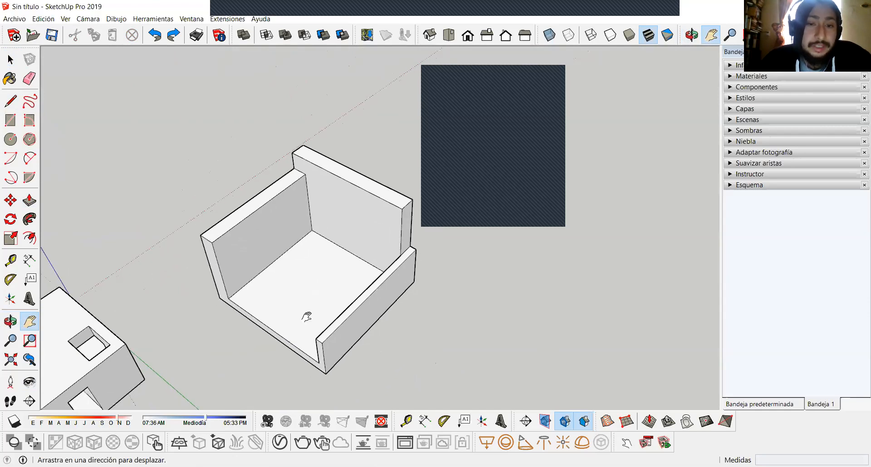
pyautogui.scroll(1, 307, 316)
pyautogui.scroll(-1, 309, 316)
pyautogui.moveTo(325, 313); pyautogui.dragTo(265, 302, button='middle')
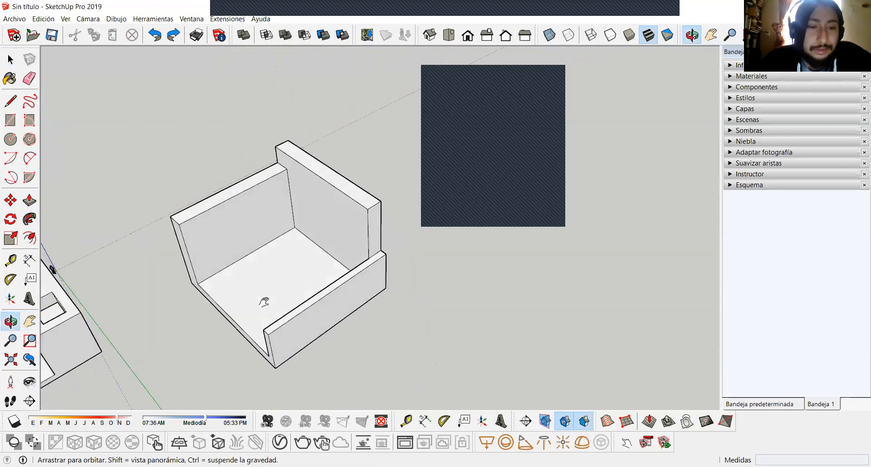
pyautogui.scroll(1, 264, 301)
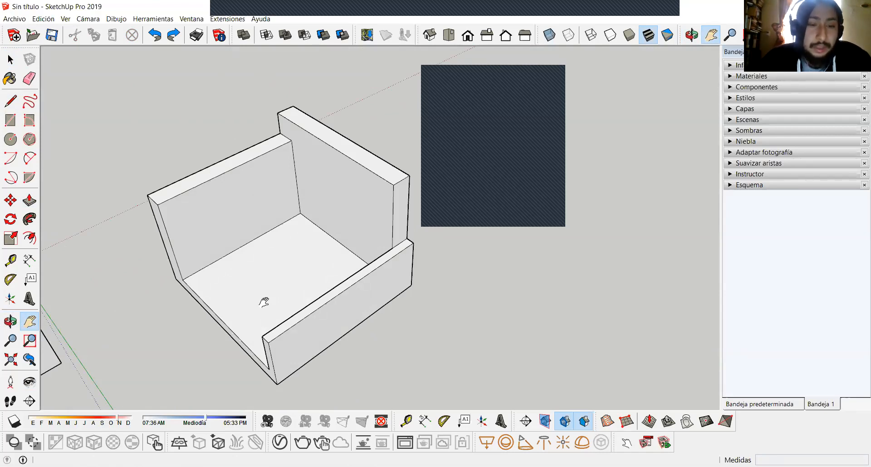
pyautogui.moveTo(278, 290); pyautogui.dragTo(276, 295)
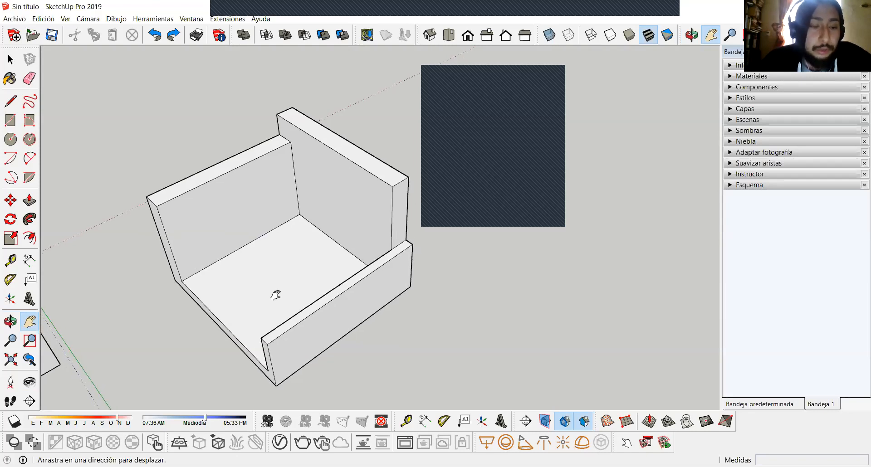
pyautogui.keyDown('shift'); pyautogui.moveTo(275, 295); pyautogui.dragTo(274, 273, button='middle'); pyautogui.keyUp('shift')
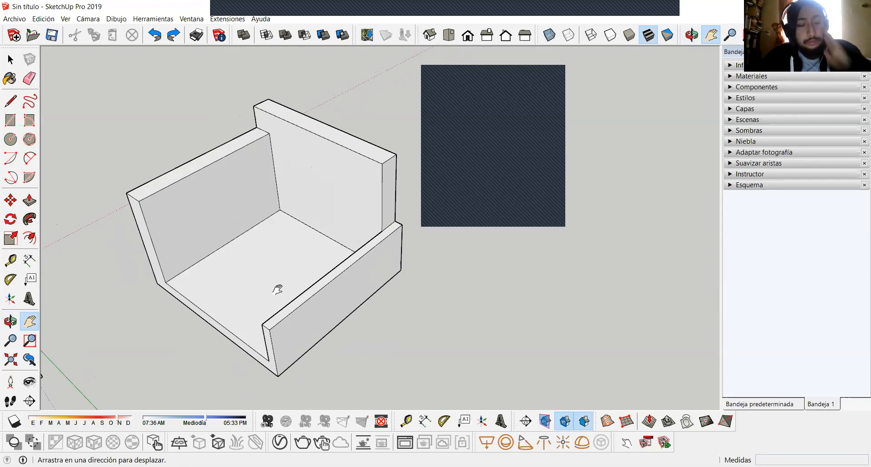
pyautogui.keyDown('shift'); pyautogui.moveTo(260, 291); pyautogui.dragTo(253, 299, button='middle'); pyautogui.keyUp('shift')
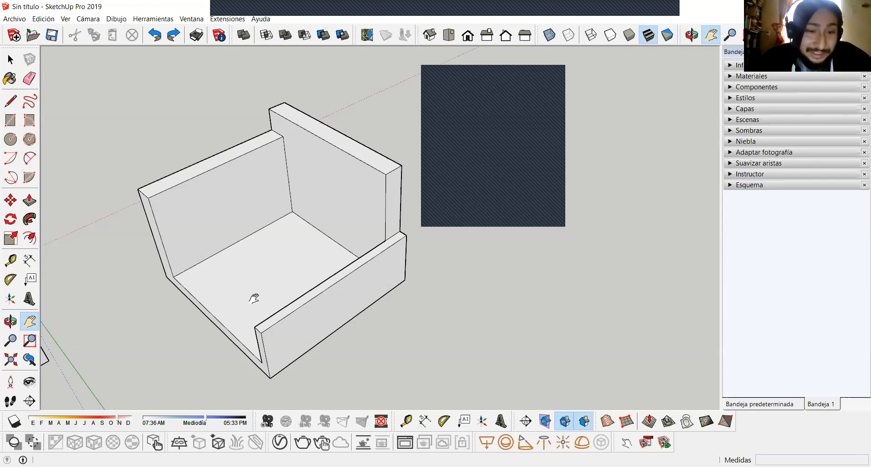
pyautogui.moveTo(272, 290)
pyautogui.mouseDown(button='middle')
pyautogui.moveTo(315, 286)
pyautogui.moveTo(269, 292)
pyautogui.moveTo(279, 295)
pyautogui.mouseUp(button='middle')
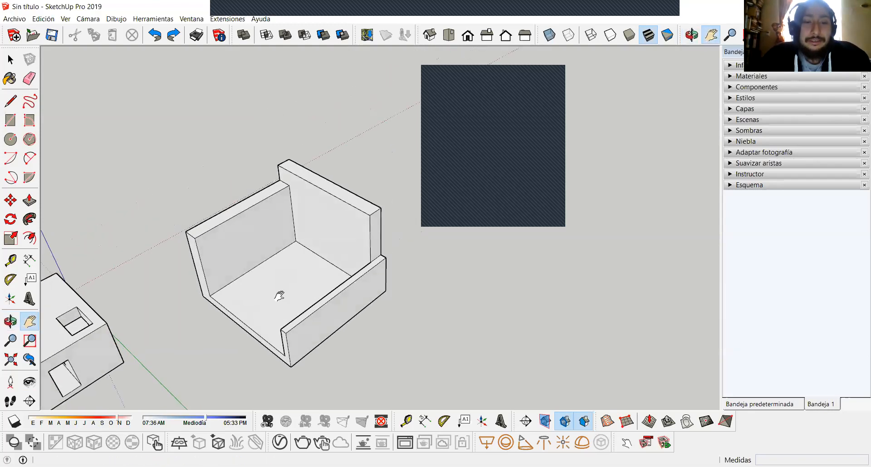
pyautogui.scroll(2, 248, 317)
pyautogui.press('space')
pyautogui.moveTo(262, 308); pyautogui.dragTo(289, 274, button='middle')
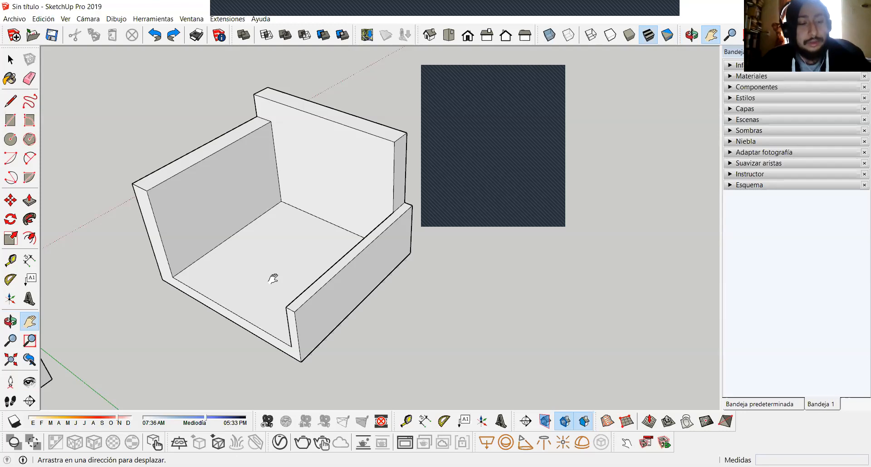
# Open the subtracted block's group for editing at the tall doorway opening in its side facade.
pyautogui.moveTo(284, 278); pyautogui.dragTo(216, 335, button='middle')
pyautogui.keyDown('shift'); pyautogui.moveTo(98, 399); pyautogui.dragTo(311, 282, button='middle'); pyautogui.keyUp('shift')
pyautogui.scroll(-2, 214, 266)
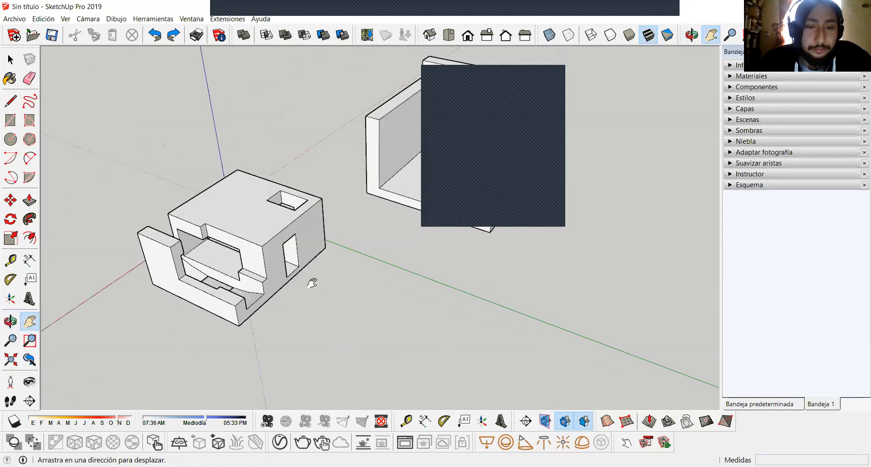
pyautogui.scroll(5, 290, 254)
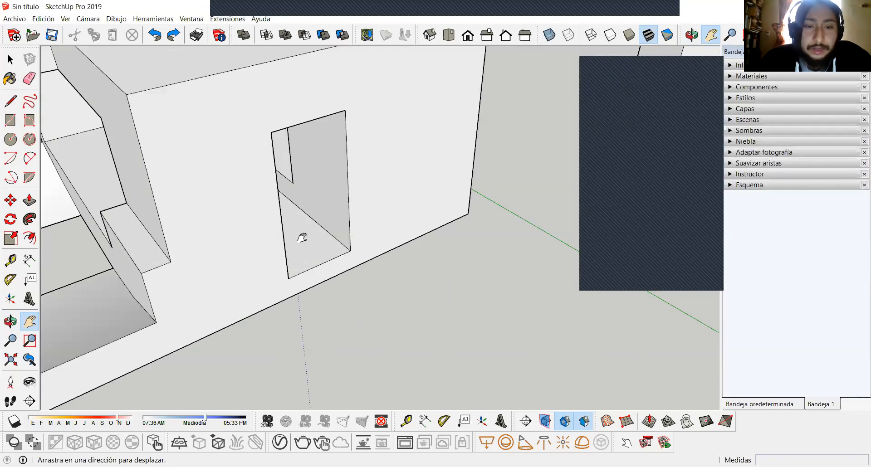
pyautogui.scroll(1, 302, 249)
pyautogui.press('space')
pyautogui.scroll(1, 320, 253)
pyautogui.tripleClick(320, 253)
pyautogui.doubleClick(320, 253)
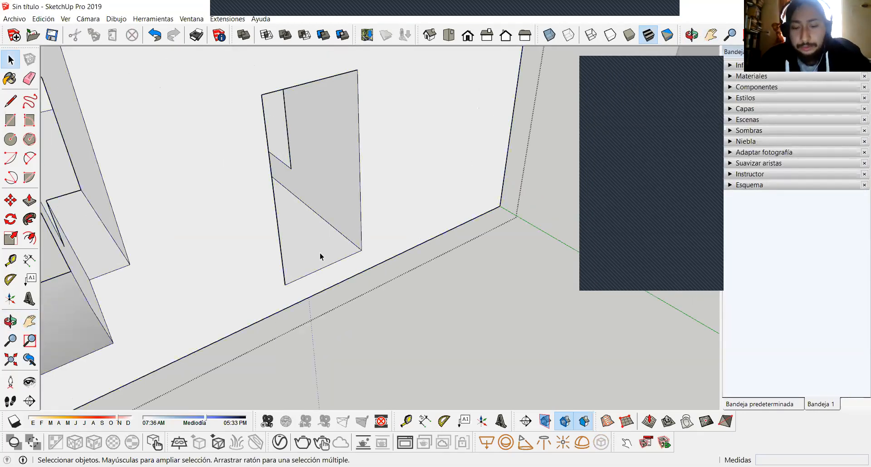
pyautogui.press('p')
pyautogui.press('space')
# Draw a line across the floor of the doorway opening, marking off a strip along the outer wall.
pyautogui.moveTo(317, 241); pyautogui.dragTo(157, 210, button='middle')
pyautogui.scroll(-3, 396, 178)
pyautogui.moveTo(343, 257); pyautogui.dragTo(312, 262, button='middle')
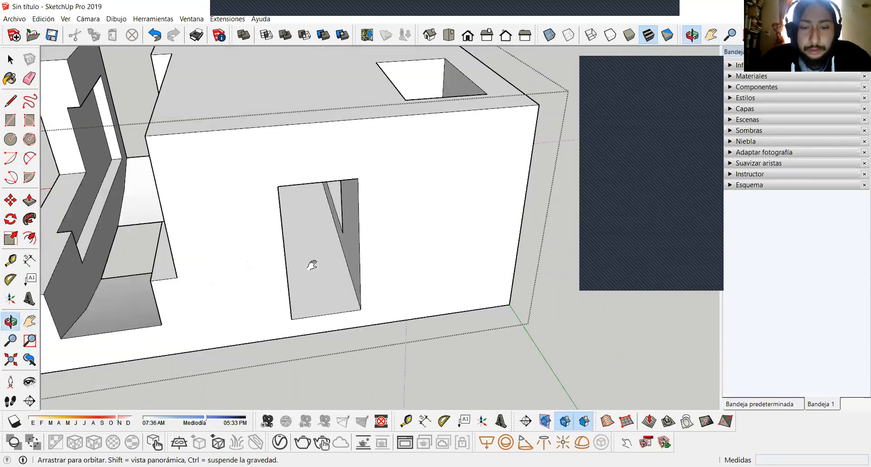
pyautogui.press('space')
pyautogui.scroll(3, 341, 321)
pyautogui.click(339, 317)
pyautogui.press('l')
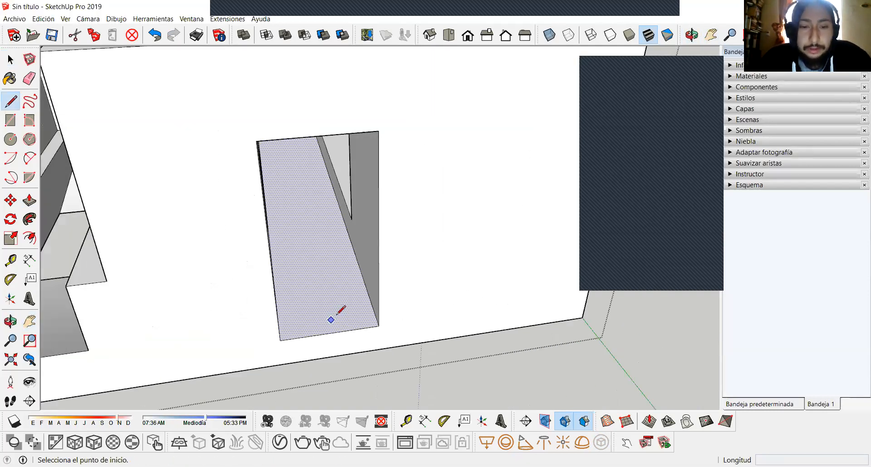
pyautogui.moveTo(334, 313)
pyautogui.mouseDown(button='middle')
pyautogui.moveTo(259, 292)
pyautogui.moveTo(227, 296)
pyautogui.mouseUp(button='middle')
pyautogui.click(225, 302)
# Push/Pull the strip in the doorway upward to form a sill that turns the opening into a window.
pyautogui.press('space')
pyautogui.press('p')
pyautogui.click(258, 314)
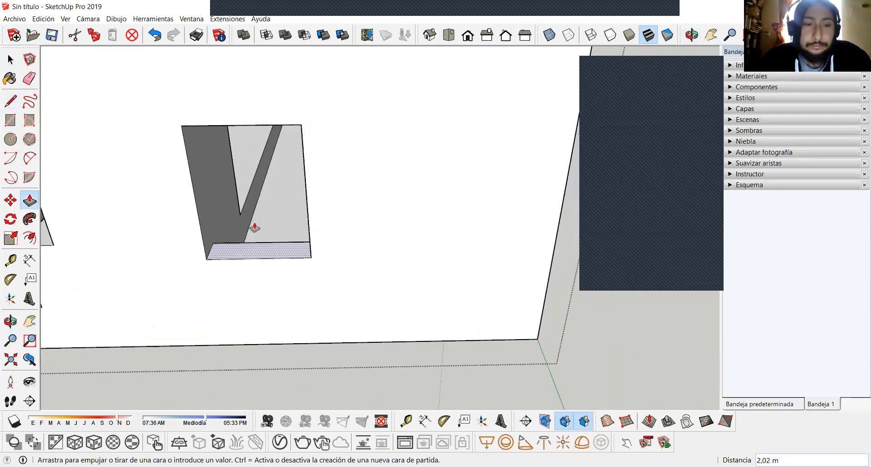
pyautogui.click(258, 208)
pyautogui.press('space')
# Draw a line across the floor of the narrow opening in the facade along the red axis, marking off a strip.
pyautogui.scroll(-3, 278, 211)
pyautogui.keyDown('shift'); pyautogui.moveTo(392, 191); pyautogui.dragTo(72, 245, button='middle'); pyautogui.keyUp('shift')
pyautogui.keyDown('shift'); pyautogui.moveTo(313, 300); pyautogui.dragTo(286, 400, button='middle'); pyautogui.keyUp('shift')
pyautogui.moveTo(286, 318); pyautogui.dragTo(334, 210, button='middle')
pyautogui.scroll(3, 390, 239)
pyautogui.scroll(1, 439, 234)
pyautogui.click(440, 231)
pyautogui.click(455, 212)
pyautogui.click(331, 232)
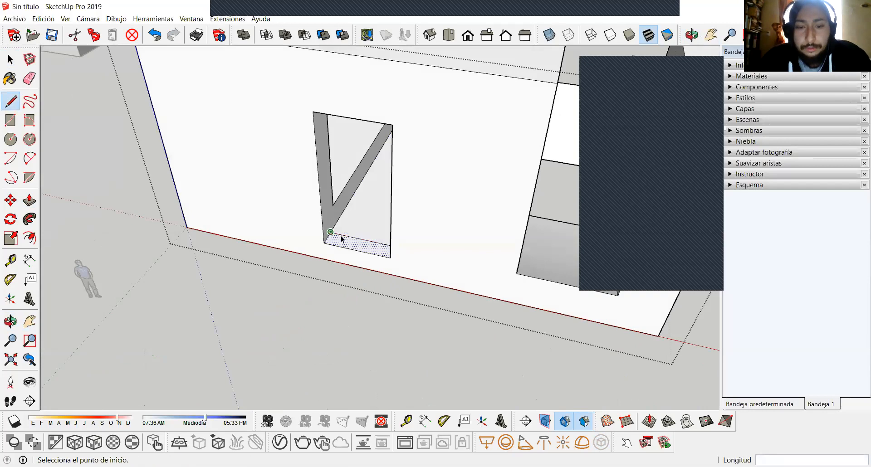
# Push/Pull the strip in the red-axis facade opening upward to form a high sill, leaving a small window.
pyautogui.press('space')
pyautogui.press('p')
pyautogui.moveTo(356, 228); pyautogui.dragTo(355, 152)
pyautogui.press('space')
# Position the camera inside the block through the large facade opening and look around the interior and its openings.
pyautogui.scroll(-2, 345, 172)
pyautogui.keyDown('shift'); pyautogui.moveTo(296, 176); pyautogui.dragTo(316, 257, button='middle'); pyautogui.keyUp('shift')
pyautogui.moveTo(315, 256); pyautogui.dragTo(431, 250, button='middle')
pyautogui.keyDown('shift'); pyautogui.moveTo(431, 250); pyautogui.dragTo(357, 266, button='middle'); pyautogui.keyUp('shift')
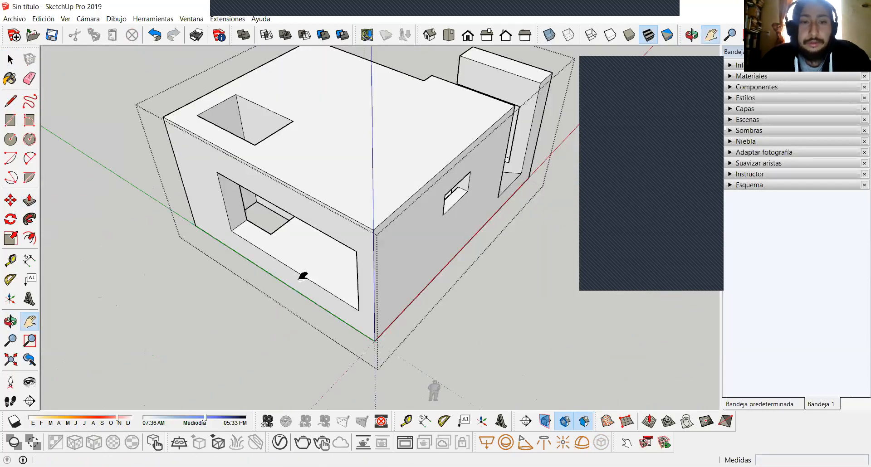
pyautogui.keyDown('shift'); pyautogui.moveTo(303, 276); pyautogui.dragTo(245, 300, button='middle'); pyautogui.keyUp('shift')
pyautogui.keyDown('shift'); pyautogui.moveTo(303, 305); pyautogui.dragTo(399, 233, button='middle'); pyautogui.keyUp('shift')
pyautogui.scroll(2, 399, 234)
pyautogui.keyDown('shift'); pyautogui.moveTo(399, 234); pyautogui.dragTo(426, 231, button='middle'); pyautogui.keyUp('shift')
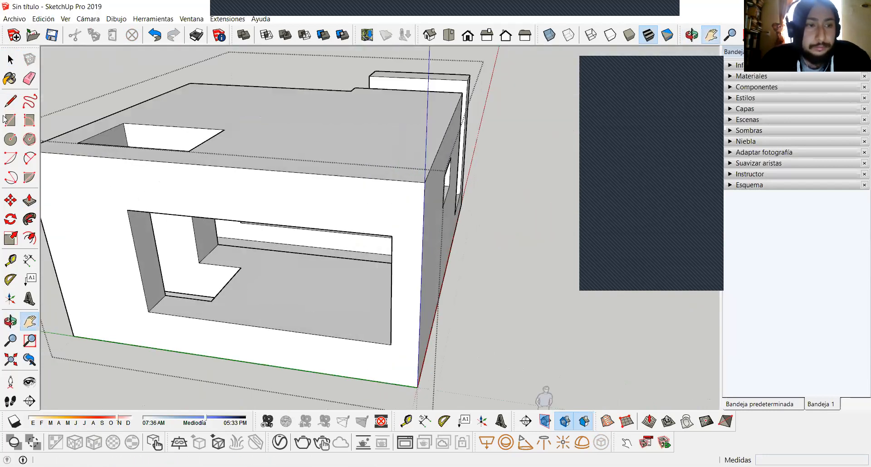
pyautogui.click(11, 384)
pyautogui.click(350, 263)
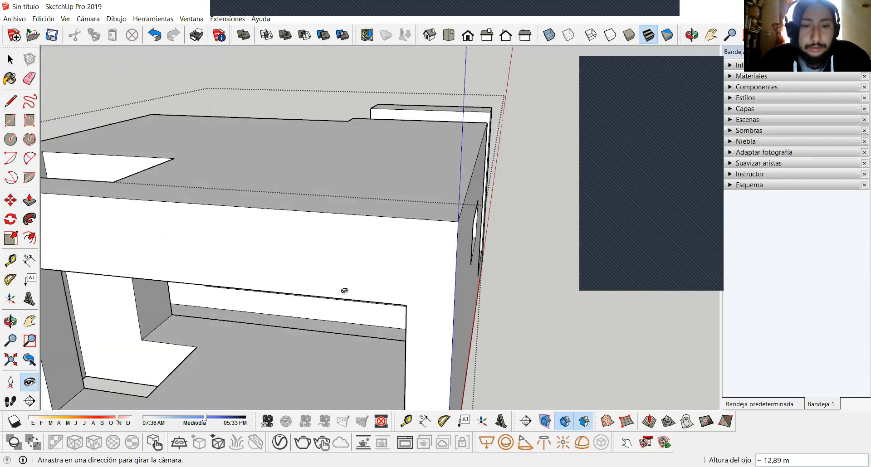
pyautogui.moveTo(60, 195); pyautogui.dragTo(176, 197)
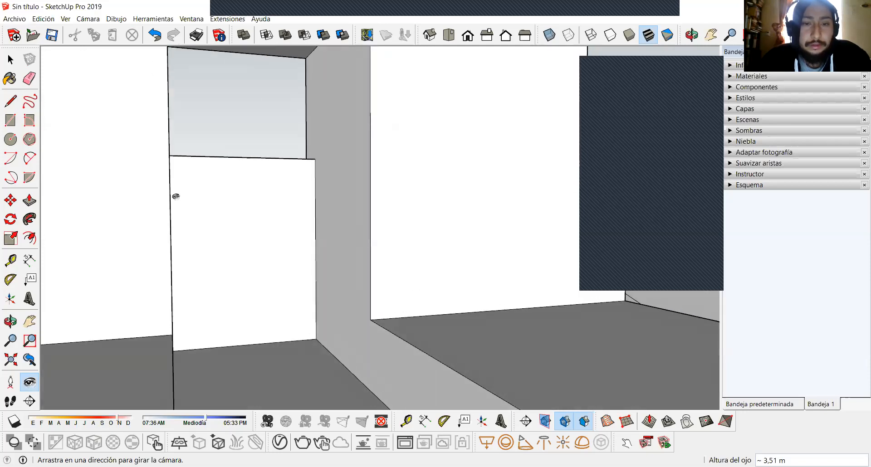
pyautogui.moveTo(445, 197); pyautogui.dragTo(392, 182)
pyautogui.moveTo(421, 237); pyautogui.dragTo(334, 259)
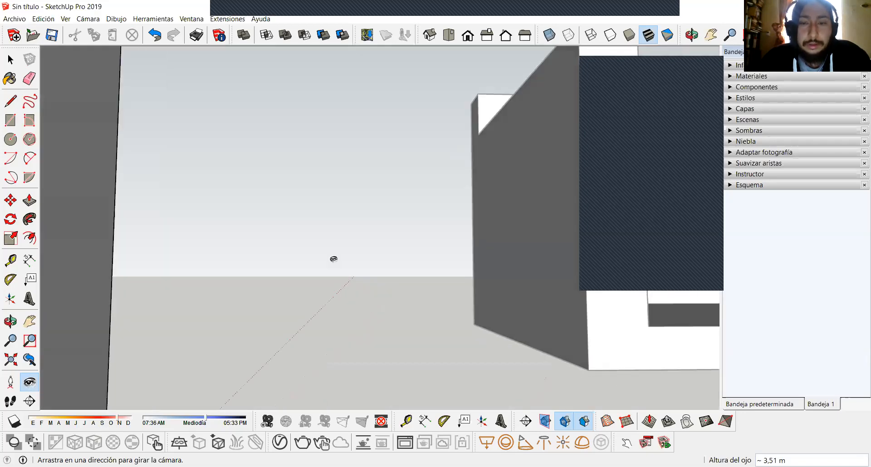
pyautogui.moveTo(523, 325); pyautogui.dragTo(454, 233)
# Return to an exterior view of the whole block to examine its roof opening, small window and cut corner.
pyautogui.press('space')
pyautogui.scroll(-5, 450, 242)
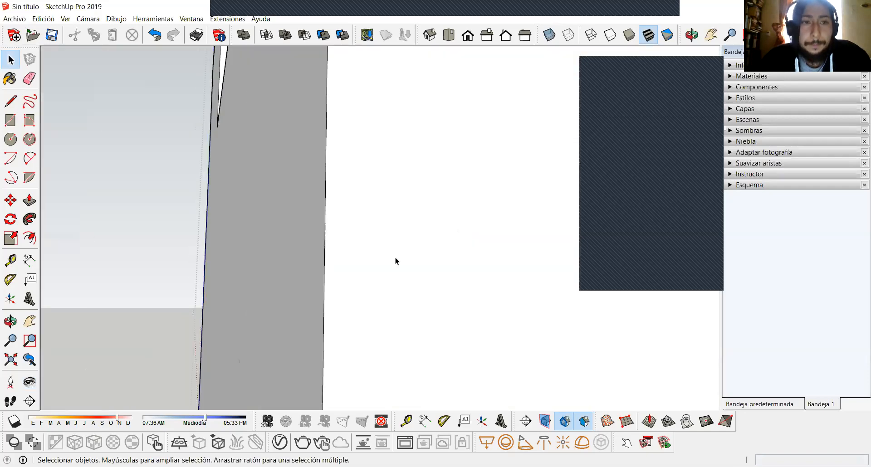
pyautogui.scroll(-2, 392, 258)
pyautogui.keyDown('shift'); pyautogui.moveTo(385, 168); pyautogui.dragTo(443, 352, button='middle'); pyautogui.keyUp('shift')
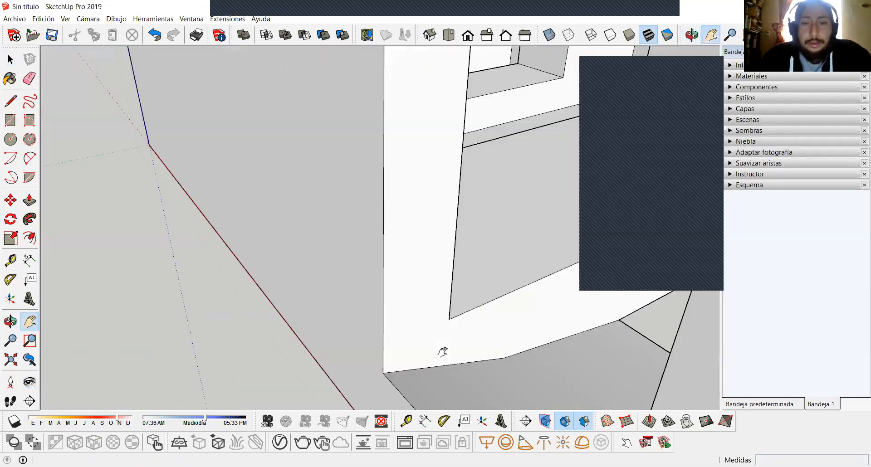
pyautogui.scroll(-2, 429, 312)
pyautogui.scroll(-5, 389, 249)
pyautogui.moveTo(389, 249); pyautogui.dragTo(439, 301, button='middle')
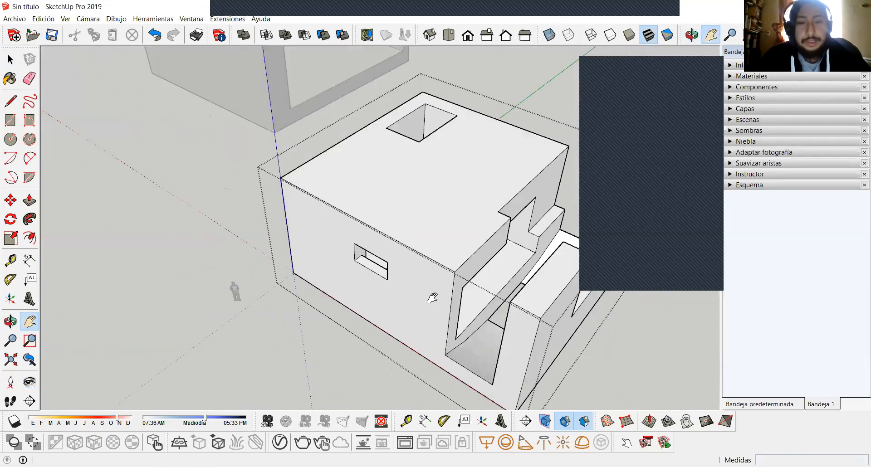
# Close the block's group and examine its facades, roof opening and cut corner from several exterior angles.
pyautogui.keyDown('shift'); pyautogui.moveTo(376, 263); pyautogui.dragTo(221, 262, button='middle'); pyautogui.keyUp('shift')
pyautogui.moveTo(220, 263); pyautogui.dragTo(100, 245, button='middle')
pyautogui.keyDown('shift'); pyautogui.moveTo(383, 227); pyautogui.dragTo(318, 243, button='middle'); pyautogui.keyUp('shift')
pyautogui.moveTo(317, 242); pyautogui.dragTo(209, 234, button='middle')
pyautogui.scroll(2, 316, 242)
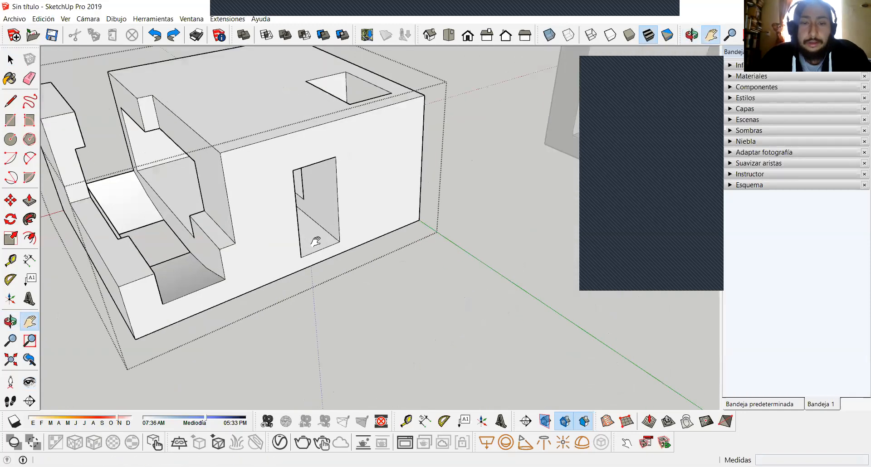
pyautogui.press('Escape')
pyautogui.scroll(-1, 317, 247)
pyautogui.keyDown('shift'); pyautogui.moveTo(317, 247); pyautogui.dragTo(335, 241, button='middle'); pyautogui.keyUp('shift')
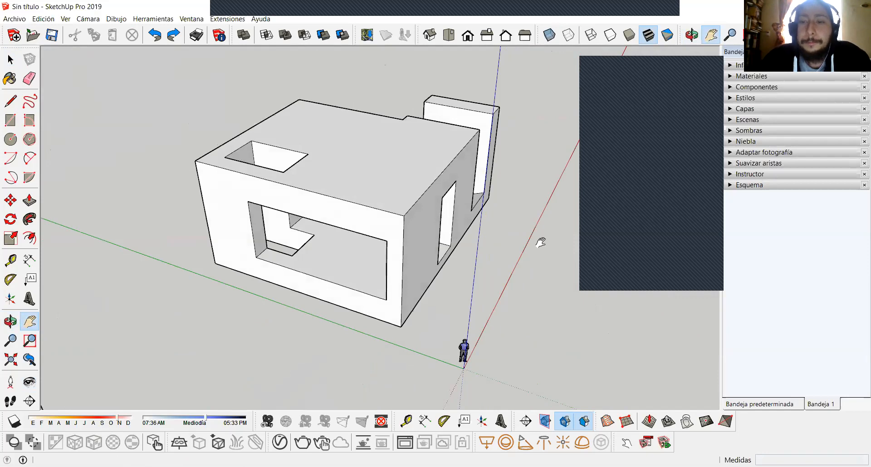
pyautogui.moveTo(380, 264); pyautogui.dragTo(372, 251, button='middle')
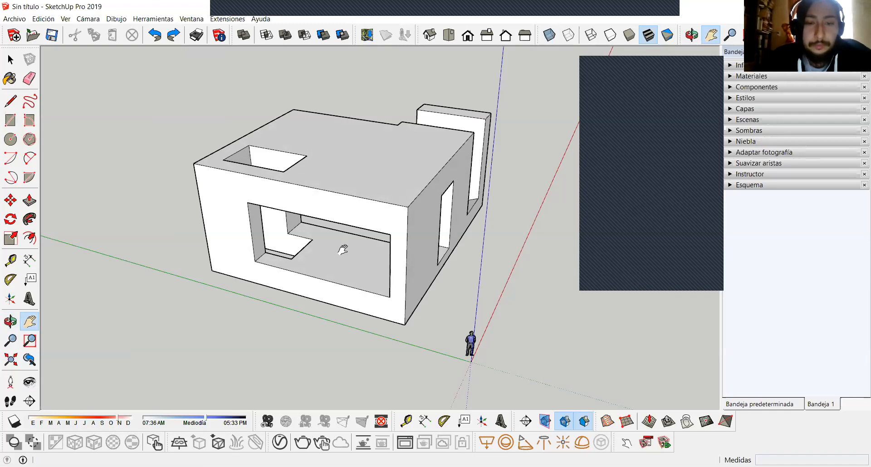
pyautogui.moveTo(343, 250); pyautogui.dragTo(360, 257)
pyautogui.moveTo(360, 257); pyautogui.dragTo(364, 230, button='middle')
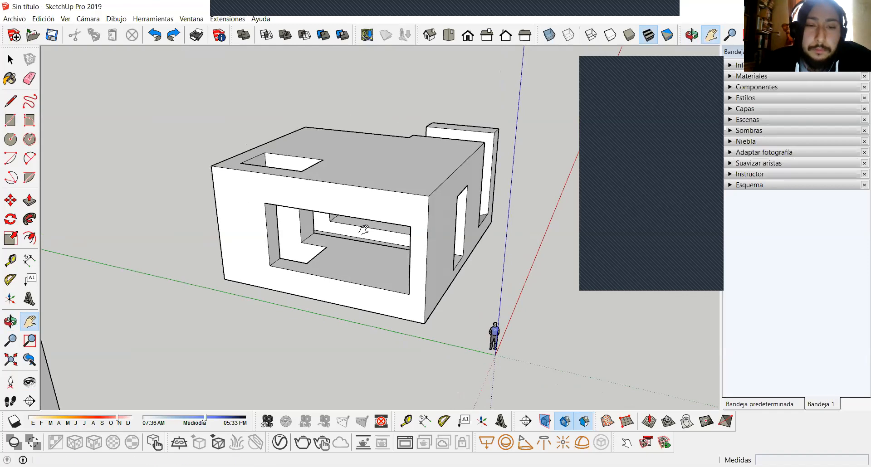
pyautogui.scroll(-5, 369, 252)
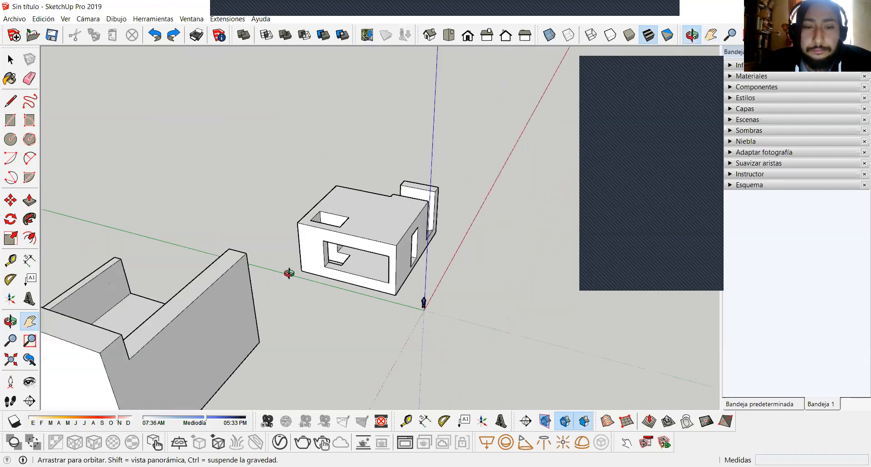
# Draw a rectangle over the whole roof of the block, from one outer corner to the opposite one.
pyautogui.press('space')
pyautogui.scroll(2, 403, 242)
pyautogui.press('p')
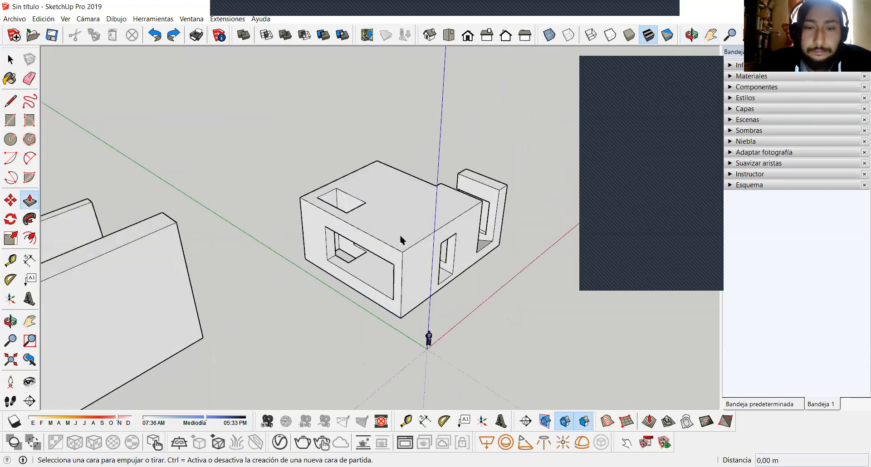
pyautogui.press('space')
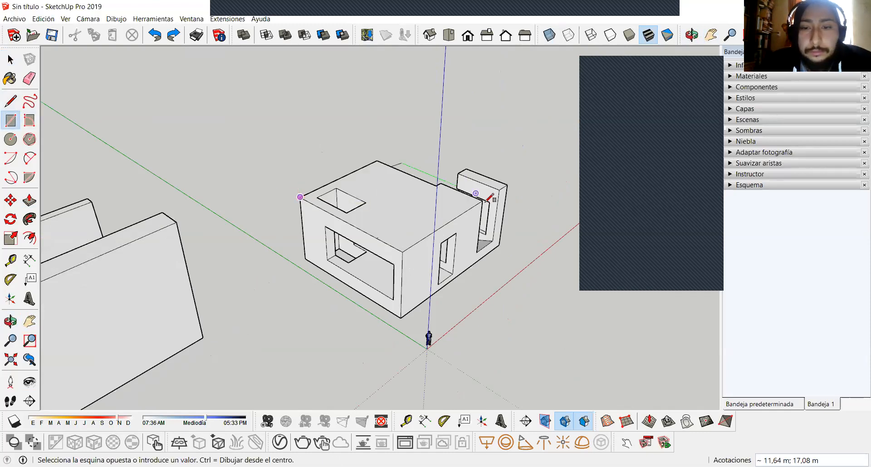
pyautogui.click(508, 185)
pyautogui.press('space')
# Make a group from the rectangle covering the block's roof.
pyautogui.scroll(-2, 468, 182)
pyautogui.keyDown('shift'); pyautogui.moveTo(475, 175); pyautogui.dragTo(443, 213, button='middle'); pyautogui.keyUp('shift')
pyautogui.moveTo(442, 213); pyautogui.dragTo(245, 199, button='middle')
pyautogui.keyDown('shift'); pyautogui.moveTo(447, 245); pyautogui.dragTo(457, 245, button='middle'); pyautogui.keyUp('shift')
pyautogui.scroll(2, 458, 245)
pyautogui.click(440, 239)
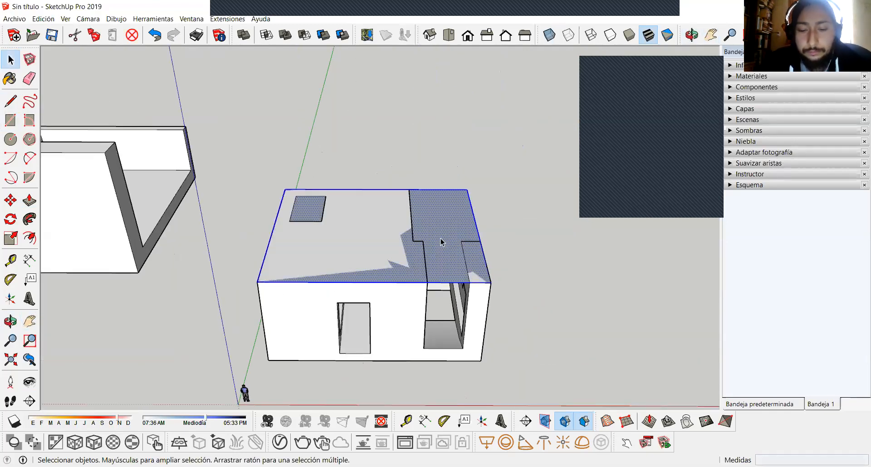
pyautogui.rightClick(440, 239)
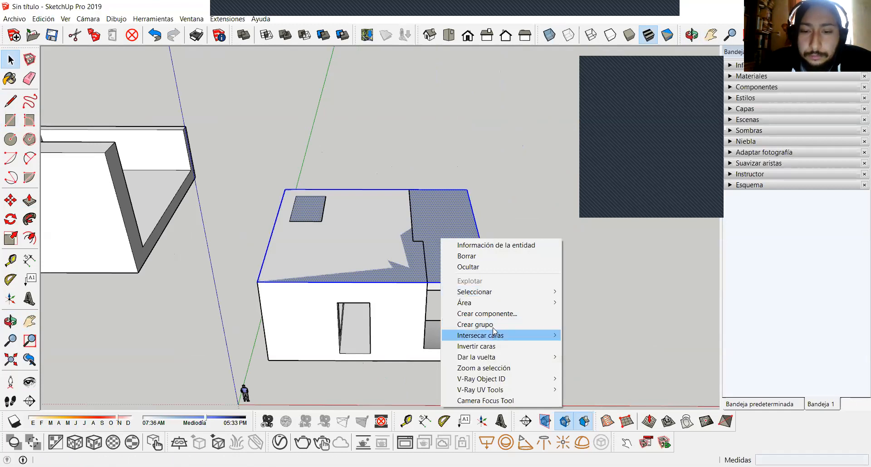
pyautogui.click(493, 324)
# Open the roof rectangle's group and Push/Pull its face upward about 8.1 m to form an upper volume.
pyautogui.moveTo(365, 256); pyautogui.dragTo(277, 242, button='middle')
pyautogui.doubleClick(436, 233)
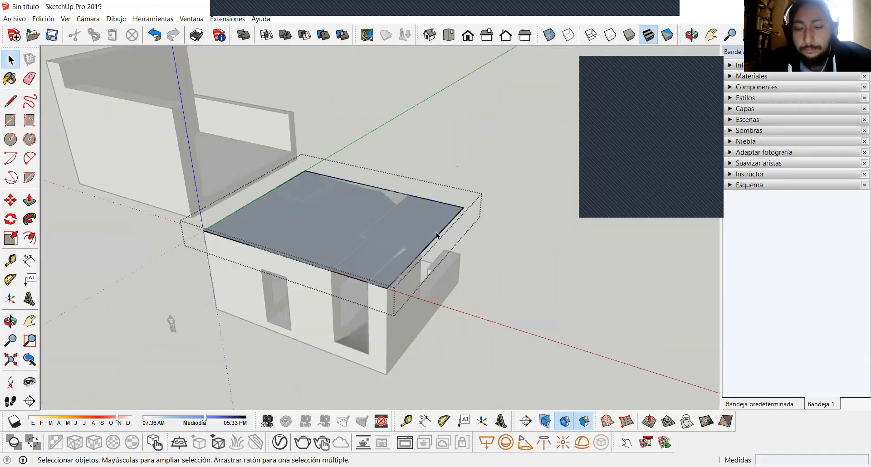
pyautogui.press('p')
pyautogui.click(428, 232)
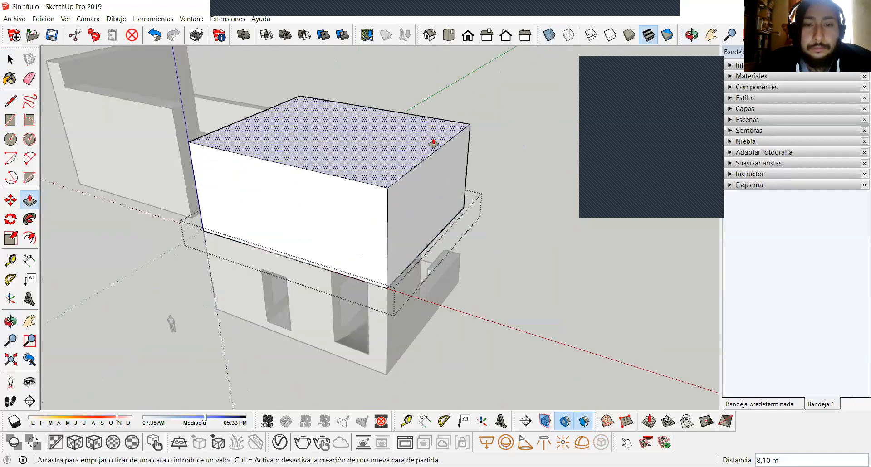
pyautogui.press('space')
# Examine the two stacked volumes from several sides, checking how the upper one sits on the carved block.
pyautogui.scroll(-2, 436, 150)
pyautogui.keyDown('shift'); pyautogui.moveTo(435, 175); pyautogui.dragTo(468, 215, button='middle'); pyautogui.keyUp('shift')
pyautogui.moveTo(468, 215); pyautogui.dragTo(268, 220, button='middle')
pyautogui.scroll(-2, 247, 204)
pyautogui.scroll(3, 298, 218)
pyautogui.click(319, 193)
pyautogui.moveTo(317, 203); pyautogui.dragTo(572, 236, button='middle')
pyautogui.press('Escape')
pyautogui.keyDown('shift'); pyautogui.moveTo(466, 218); pyautogui.dragTo(463, 246, button='middle'); pyautogui.keyUp('shift')
pyautogui.scroll(2, 410, 261)
pyautogui.doubleClick(400, 266)
pyautogui.click(354, 199)
pyautogui.press('Escape')
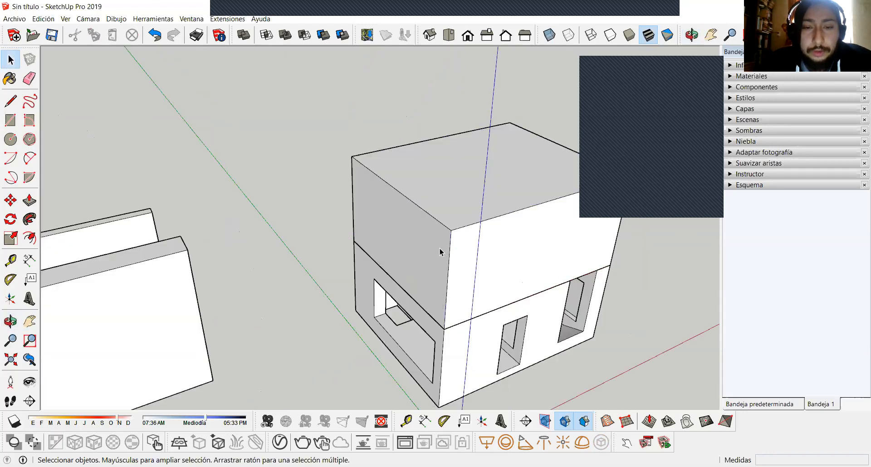
# Open the upper volume for editing and draw a large rectangle on its facade above the block's wide opening.
pyautogui.doubleClick(437, 249)
pyautogui.press('l')
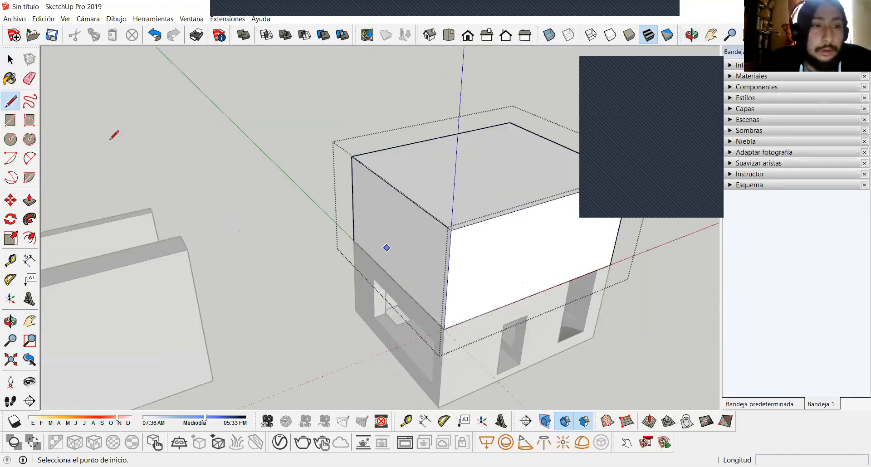
pyautogui.moveTo(508, 236); pyautogui.dragTo(467, 254, button='middle')
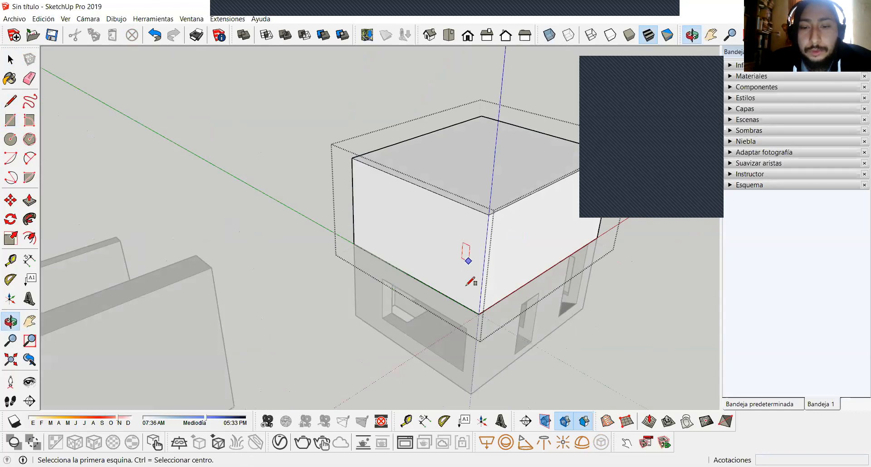
pyautogui.click(468, 287)
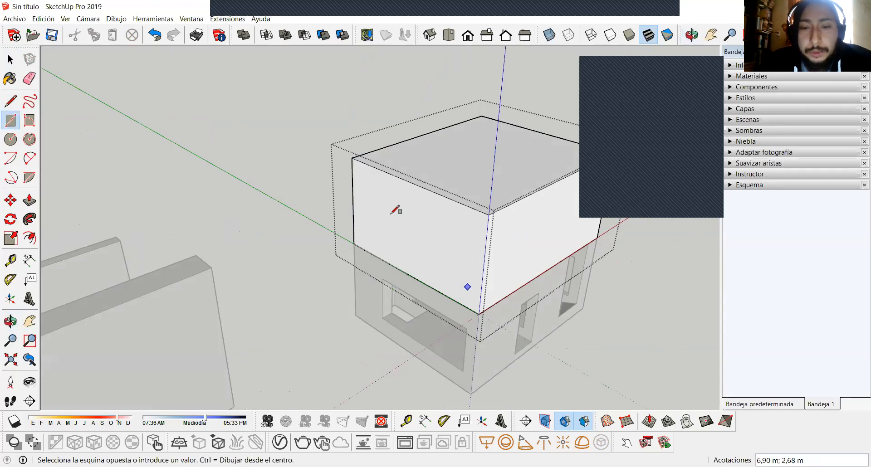
pyautogui.click(359, 173)
pyautogui.moveTo(459, 241); pyautogui.dragTo(469, 243, button='middle')
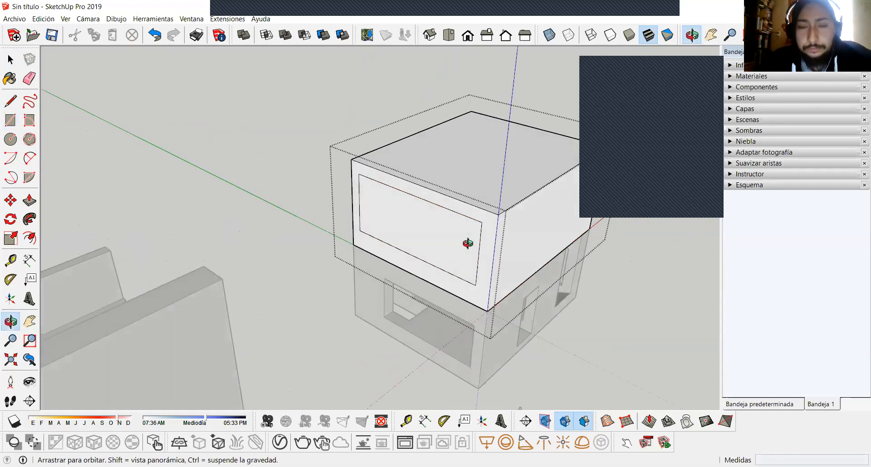
# Push/Pull the facade rectangle of the upper volume about 3.1 m inward to carve a wide recess.
pyautogui.press('p')
pyautogui.moveTo(445, 251); pyautogui.dragTo(461, 225)
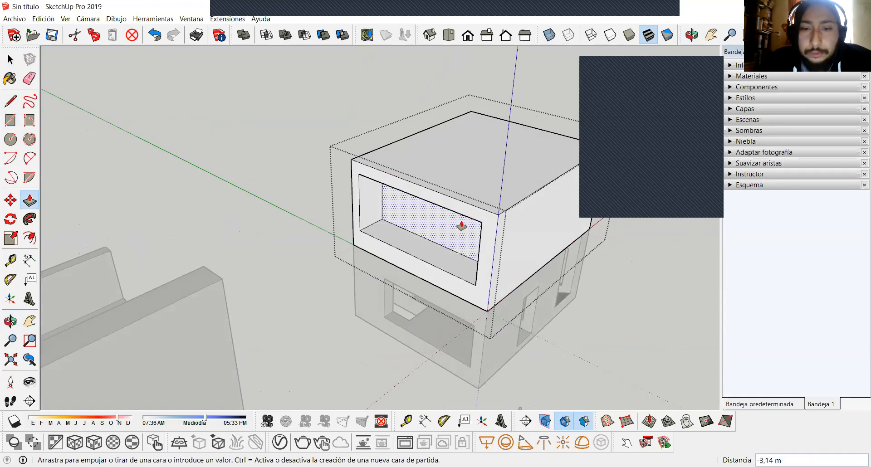
pyautogui.press('space')
# Draw an elongated rectangle on the roof of the upper volume, near the side opposite the facade recess.
pyautogui.scroll(-2, 438, 247)
pyautogui.moveTo(438, 247); pyautogui.dragTo(374, 246, button='middle')
pyautogui.press('space')
pyautogui.click(374, 246)
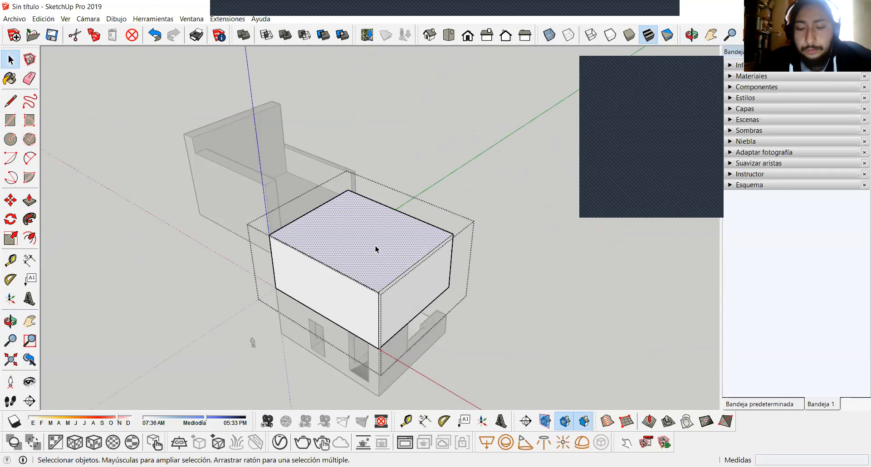
pyautogui.click(375, 277)
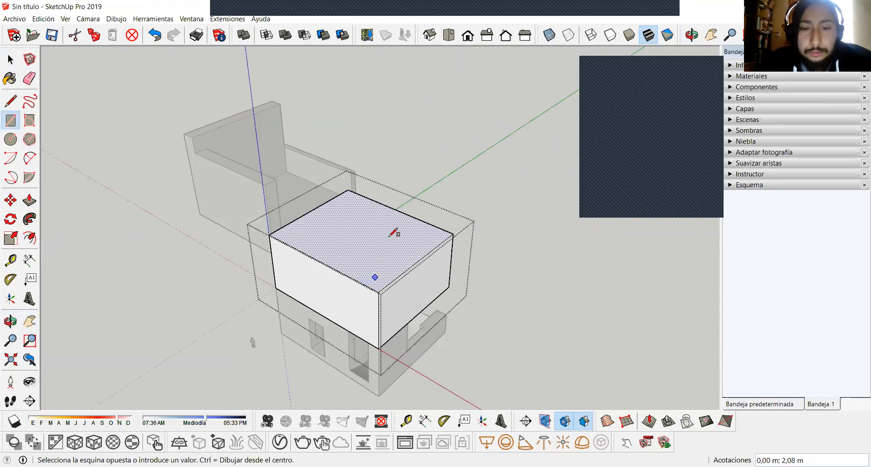
pyautogui.click(393, 222)
pyautogui.press('space')
# Push/Pull the roof rectangle of the upper volume downward about 2.6 m to carve a patio.
pyautogui.press('p')
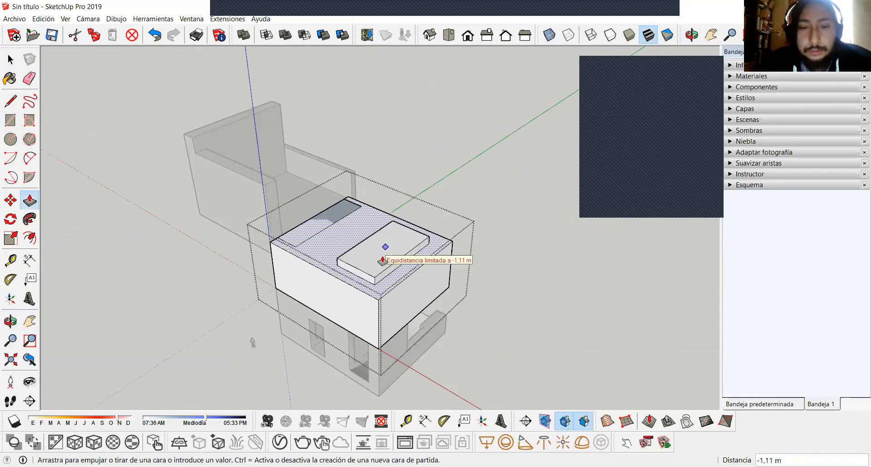
pyautogui.click(382, 261)
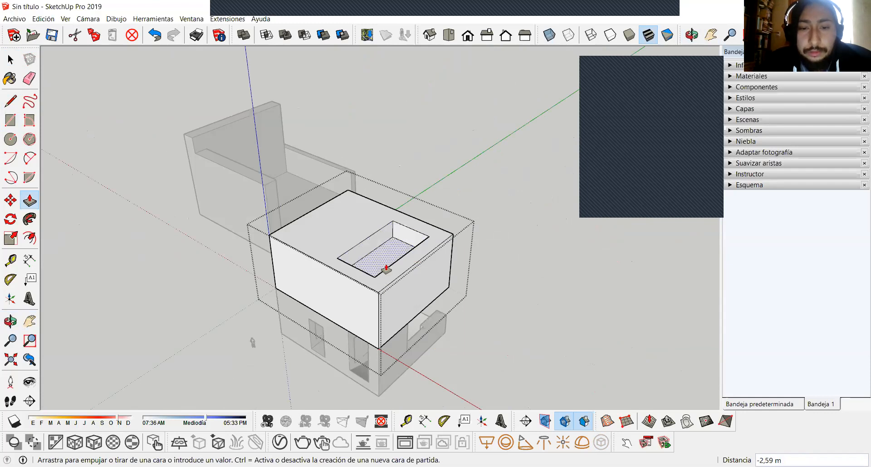
pyautogui.click(386, 268)
pyautogui.press('space')
# Close the upper volume's group and draw a rectangle on its blank facade above the block's cut corner.
pyautogui.scroll(-2, 387, 267)
pyautogui.keyDown('shift'); pyautogui.moveTo(387, 267); pyautogui.dragTo(294, 267, button='middle'); pyautogui.keyUp('shift')
pyautogui.scroll(2, 294, 266)
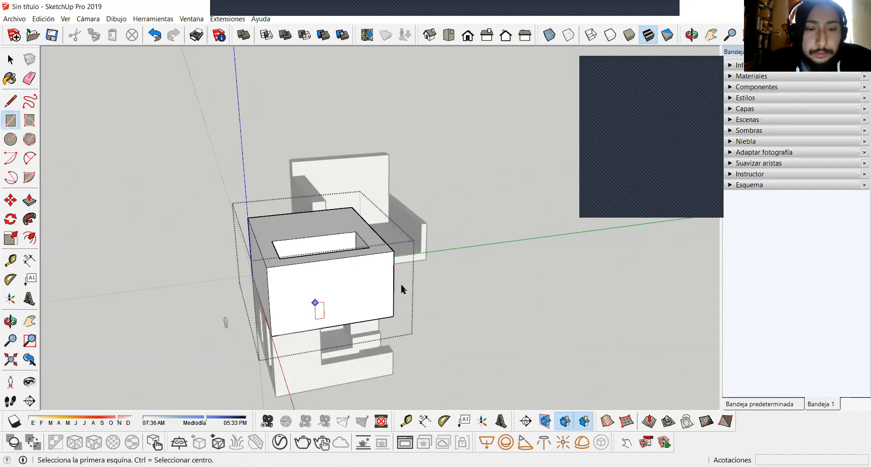
pyautogui.click(50, 185)
pyautogui.click(6, 127)
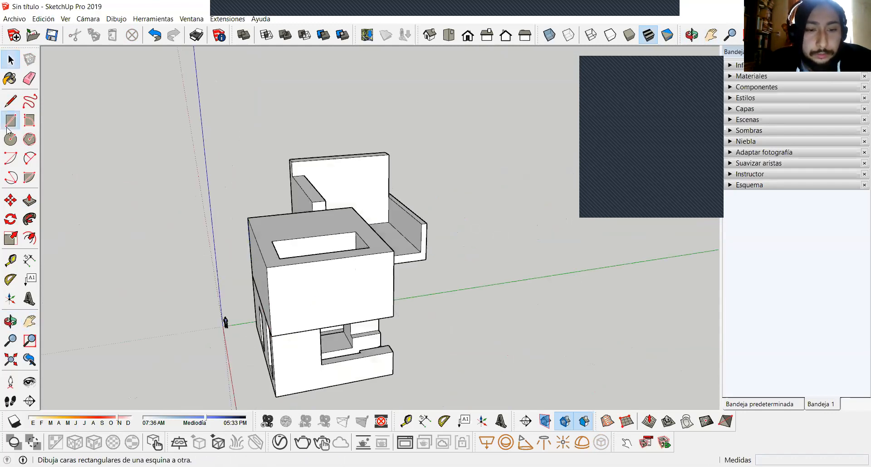
pyautogui.click(296, 323)
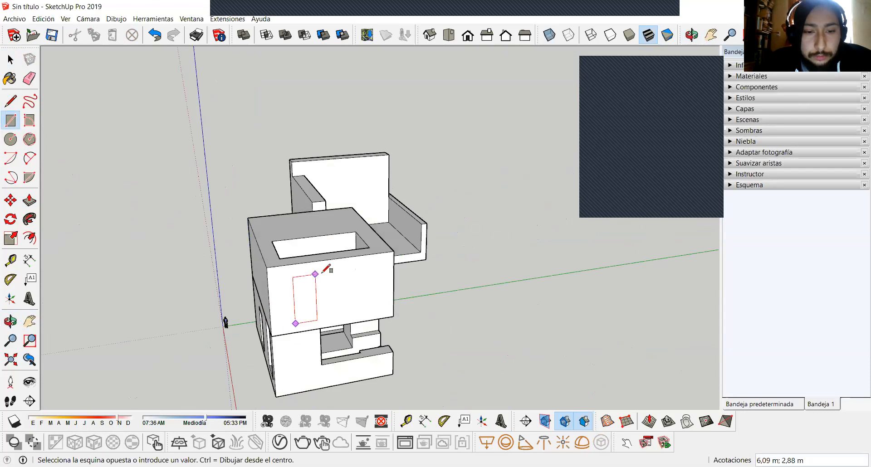
pyautogui.click(346, 267)
pyautogui.press('space')
# Push/Pull the rectangle on the blank facade outward into a long prism.
pyautogui.click(327, 291)
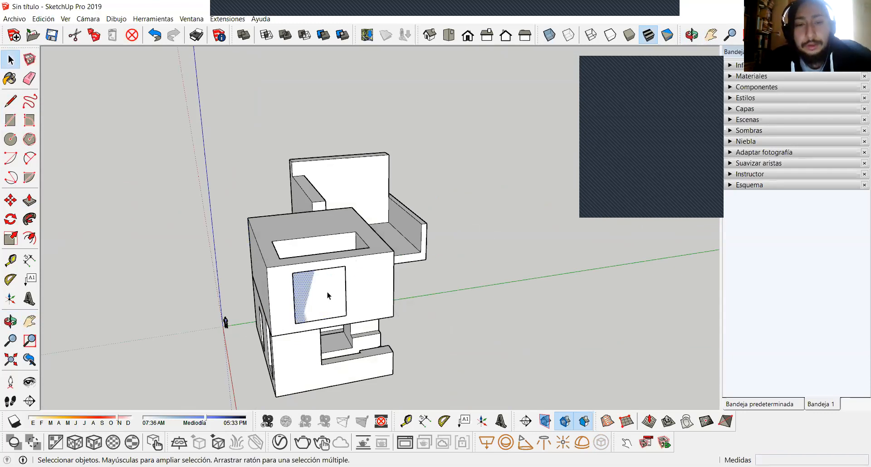
pyautogui.press('p')
pyautogui.click(327, 291)
pyautogui.moveTo(375, 358); pyautogui.dragTo(493, 350, button='middle')
pyautogui.click(518, 365)
# Select the whole long prism and make it a group.
pyautogui.press('space')
pyautogui.click(493, 349)
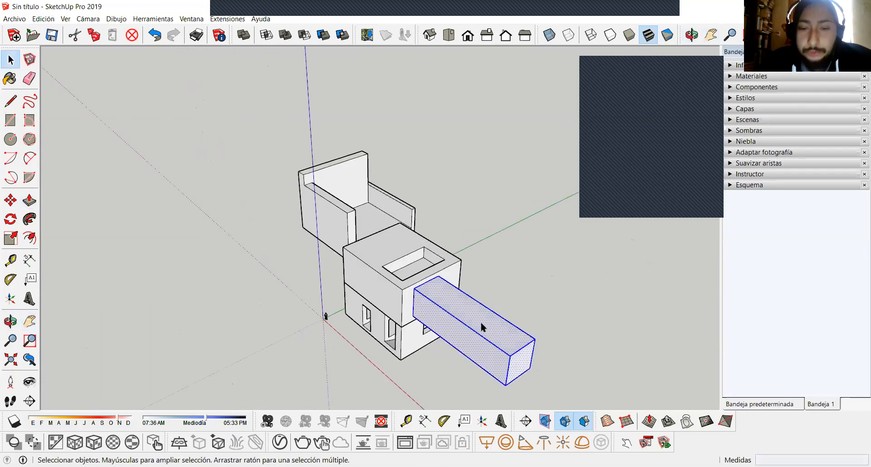
pyautogui.rightClick(481, 327)
pyautogui.click(508, 232)
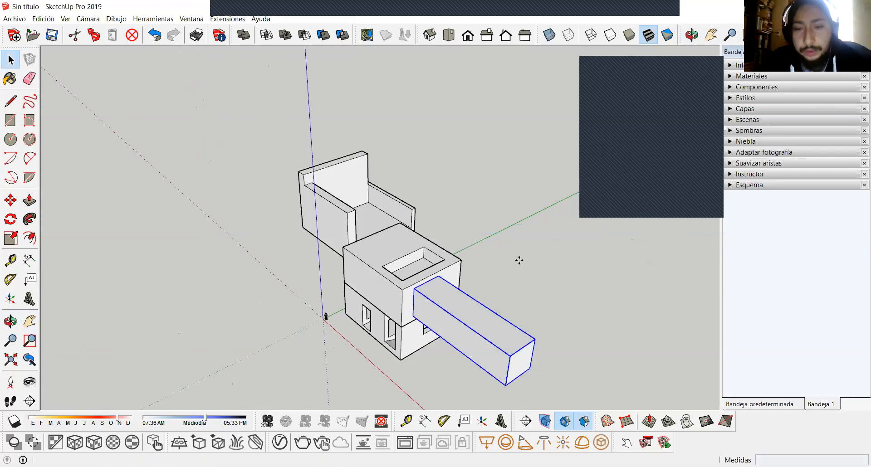
# Move the prism along its length into the upper volume, leaving only a short end projecting from the facade.
pyautogui.press('m')
pyautogui.click(509, 353)
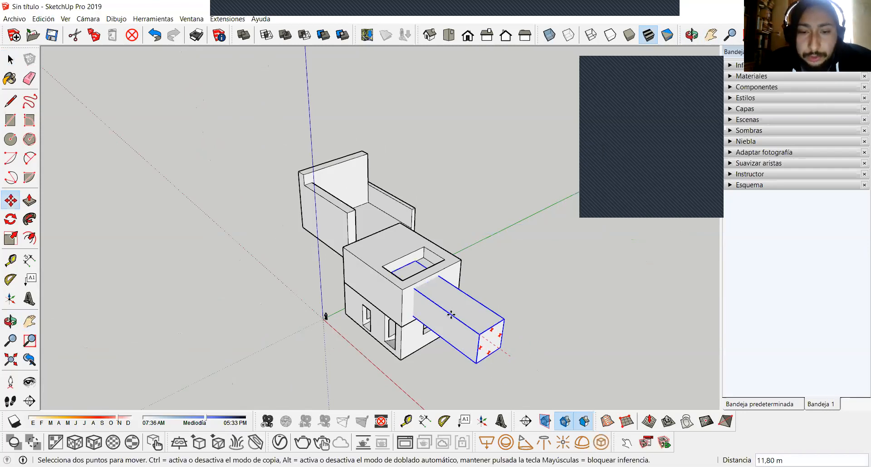
pyautogui.click(424, 294)
pyautogui.press('space')
# Subtract the prism from the upper volume with the Subtract solid tool.
pyautogui.moveTo(387, 299); pyautogui.dragTo(341, 318, button='middle')
pyautogui.scroll(2, 401, 328)
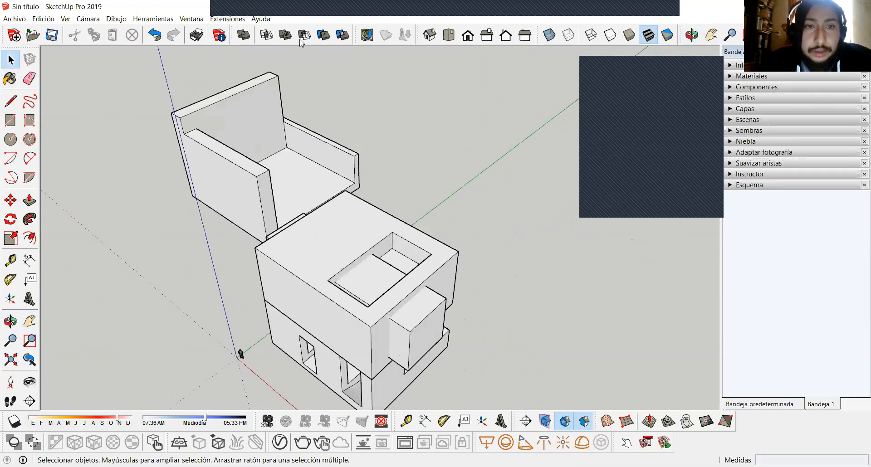
pyautogui.click(338, 249)
# Examine the hollowed upper volume, looking through the facade recess at the carved passage, floor levels and roof patio.
pyautogui.scroll(-4, 371, 279)
pyautogui.keyDown('shift'); pyautogui.moveTo(376, 285); pyautogui.dragTo(326, 277, button='middle'); pyautogui.keyUp('shift')
pyautogui.scroll(2, 320, 275)
pyautogui.moveTo(383, 305); pyautogui.dragTo(415, 303, button='middle')
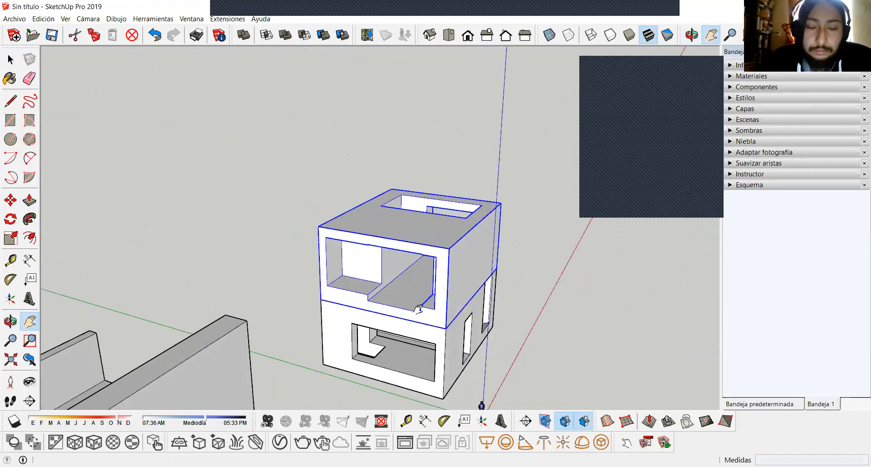
pyautogui.scroll(3, 409, 301)
pyautogui.scroll(1, 375, 282)
pyautogui.keyDown('shift'); pyautogui.moveTo(375, 282); pyautogui.dragTo(394, 301, button='middle'); pyautogui.keyUp('shift')
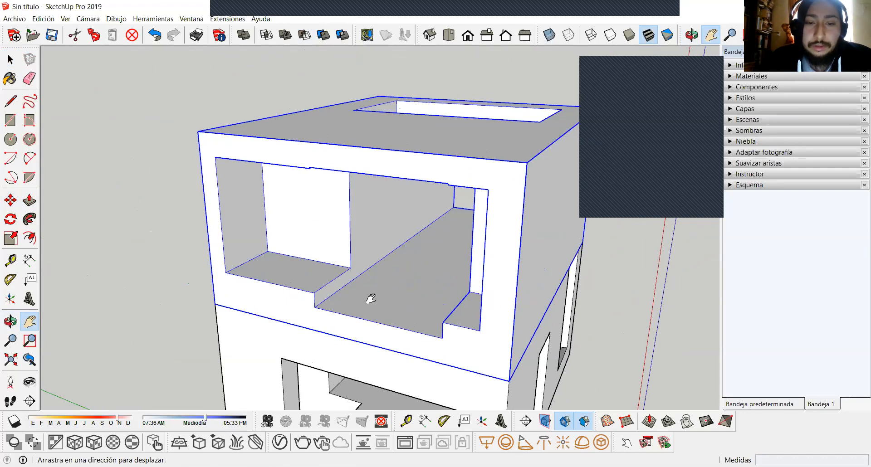
pyautogui.scroll(-5, 370, 299)
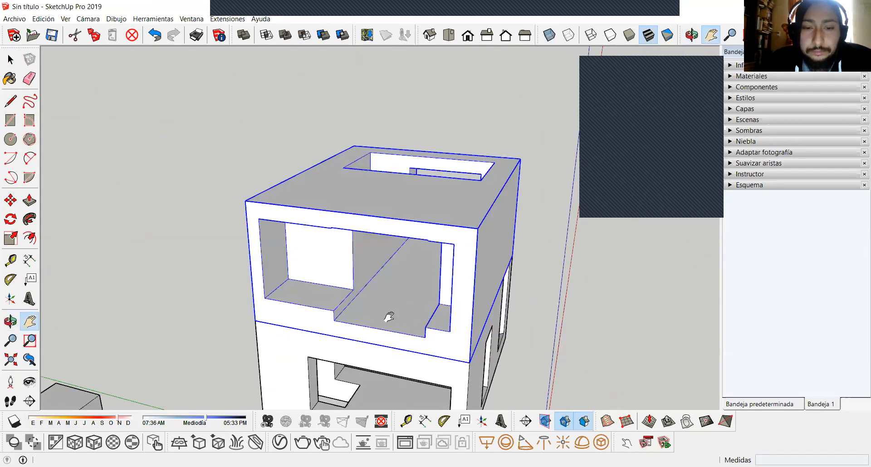
pyautogui.scroll(1, 389, 317)
pyautogui.scroll(-1, 393, 318)
pyautogui.moveTo(393, 317); pyautogui.dragTo(408, 317, button='middle')
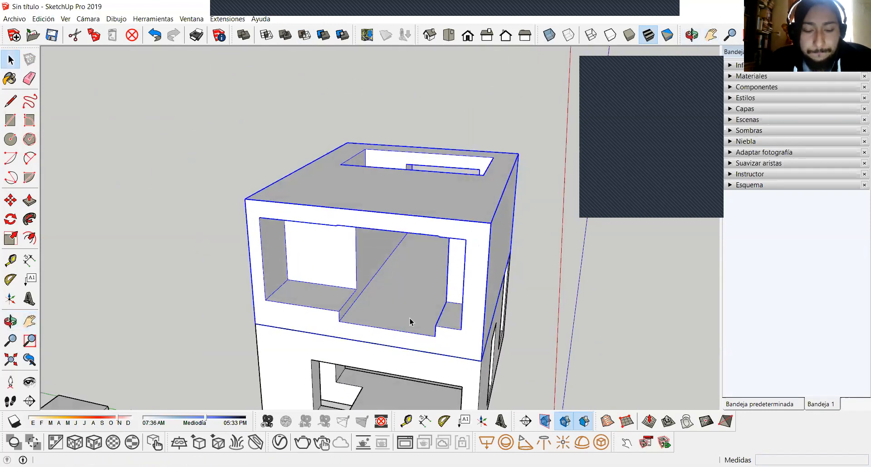
pyautogui.keyDown('shift'); pyautogui.moveTo(403, 285); pyautogui.dragTo(388, 292, button='middle'); pyautogui.keyUp('shift')
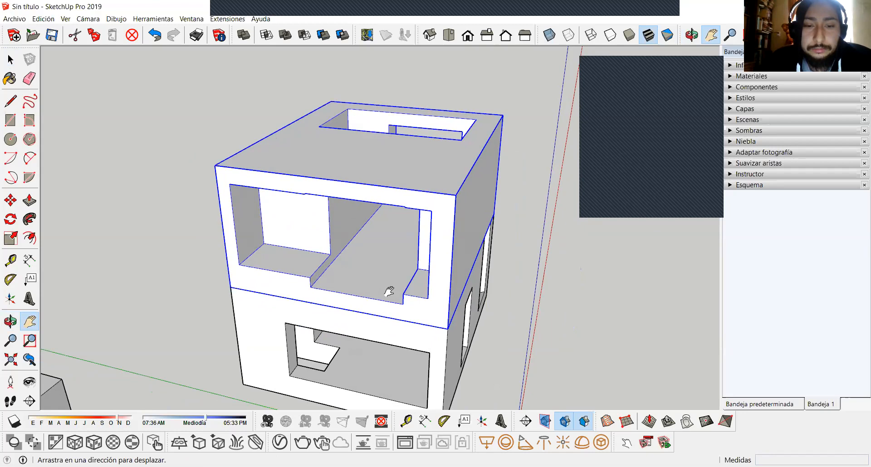
pyautogui.scroll(-4, 389, 292)
pyautogui.scroll(2, 389, 292)
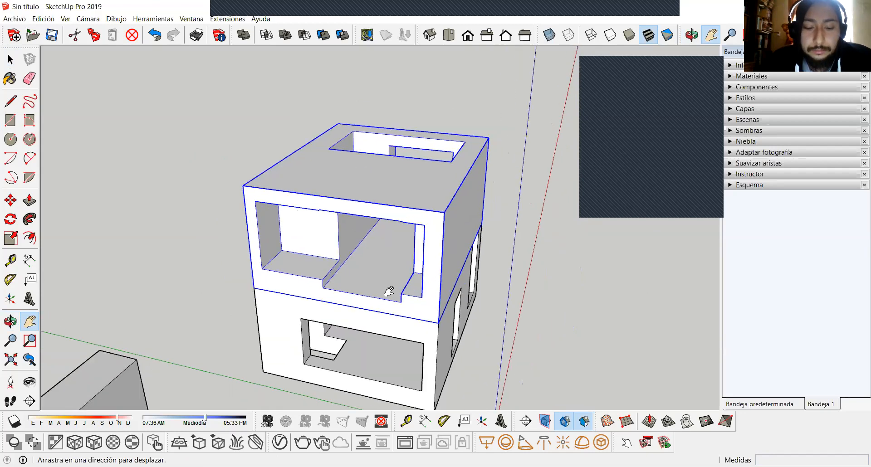
# Copy the human scale figure from the origin onto the upper volume's floor, just inside the facade recess.
pyautogui.scroll(-4, 388, 291)
pyautogui.keyDown('shift'); pyautogui.moveTo(435, 275); pyautogui.dragTo(370, 295, button='middle'); pyautogui.keyUp('shift')
pyautogui.keyDown('shift'); pyautogui.moveTo(369, 295); pyautogui.dragTo(386, 312, button='middle'); pyautogui.keyUp('shift')
pyautogui.scroll(6, 419, 334)
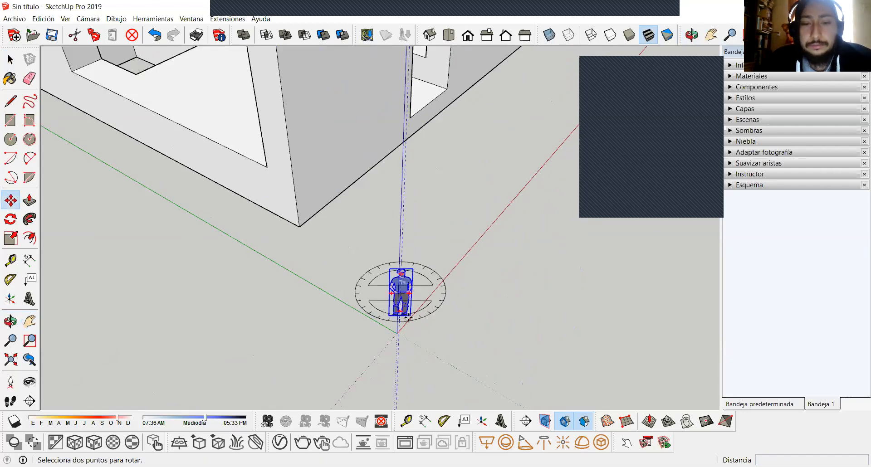
pyautogui.press('m')
pyautogui.scroll(-3, 319, 256)
pyautogui.keyDown('shift'); pyautogui.moveTo(285, 254); pyautogui.dragTo(439, 349, button='middle'); pyautogui.keyUp('shift')
pyautogui.keyDown('shift'); pyautogui.moveTo(278, 228); pyautogui.dragTo(363, 327, button='middle'); pyautogui.keyUp('shift')
pyautogui.click(312, 205)
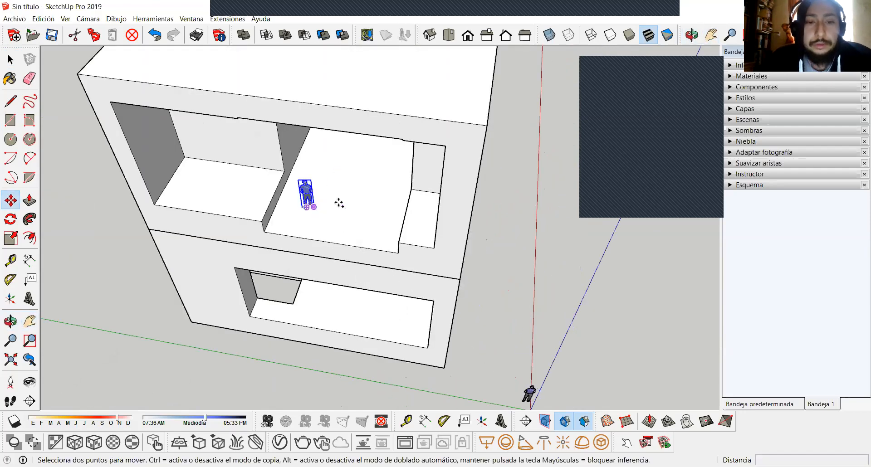
# Add two more figure copies in the upper volume, one deeper on the same floor and one on the adjoining raised floor.
pyautogui.click(313, 206)
pyautogui.click(369, 185)
pyautogui.click(366, 182)
pyautogui.click(416, 226)
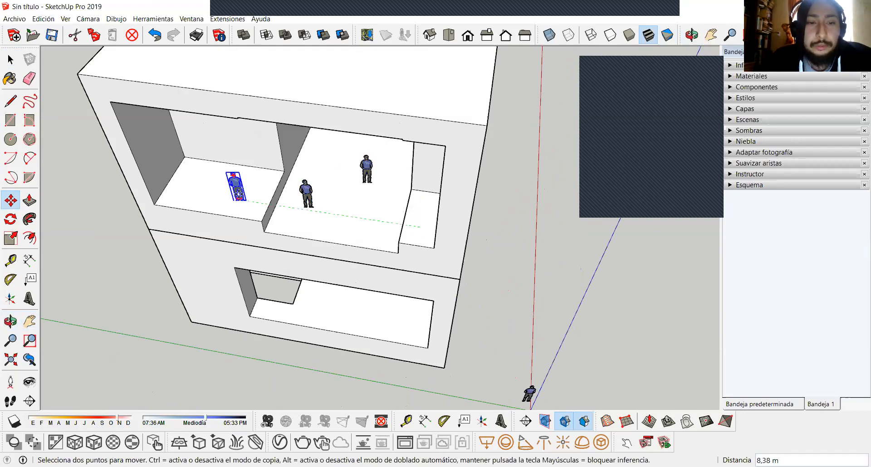
# Copy a scale figure from the upper floor down onto the lower volume's floor, inside its facade opening.
pyautogui.scroll(-2, 245, 201)
pyautogui.keyDown('shift'); pyautogui.moveTo(303, 262); pyautogui.dragTo(277, 220, button='middle'); pyautogui.keyUp('shift')
pyautogui.scroll(3, 321, 250)
pyautogui.scroll(2, 320, 253)
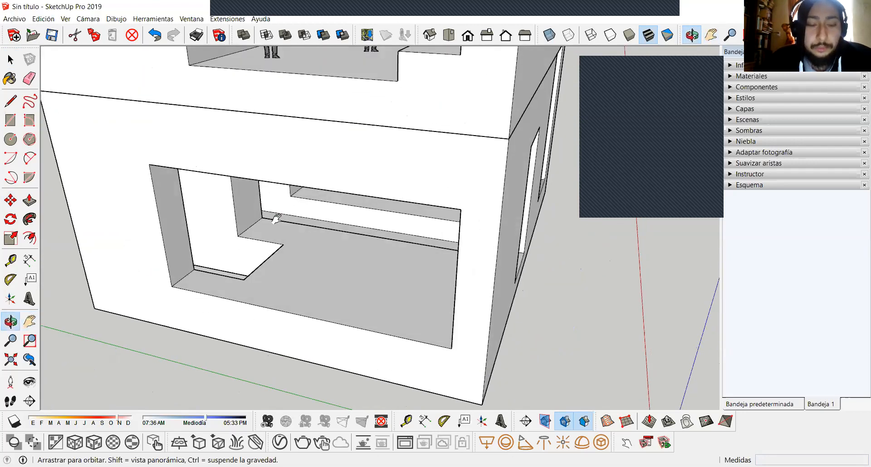
pyautogui.scroll(-3, 276, 220)
pyautogui.scroll(3, 303, 221)
pyautogui.press('m')
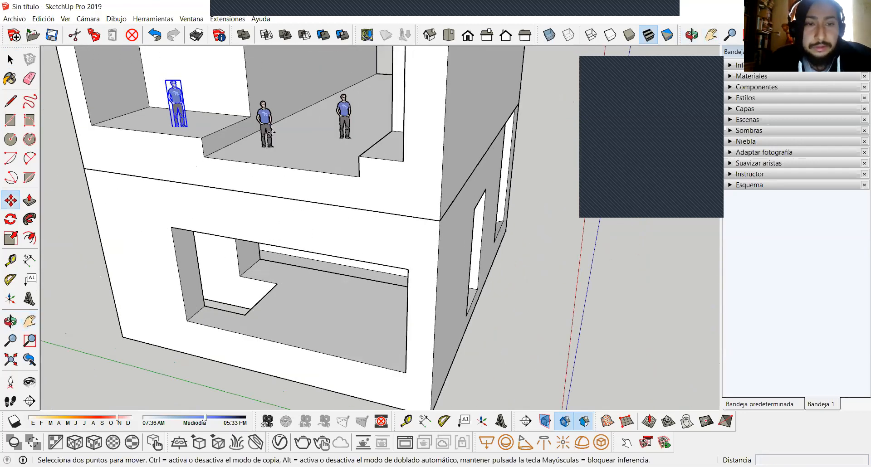
pyautogui.press('space')
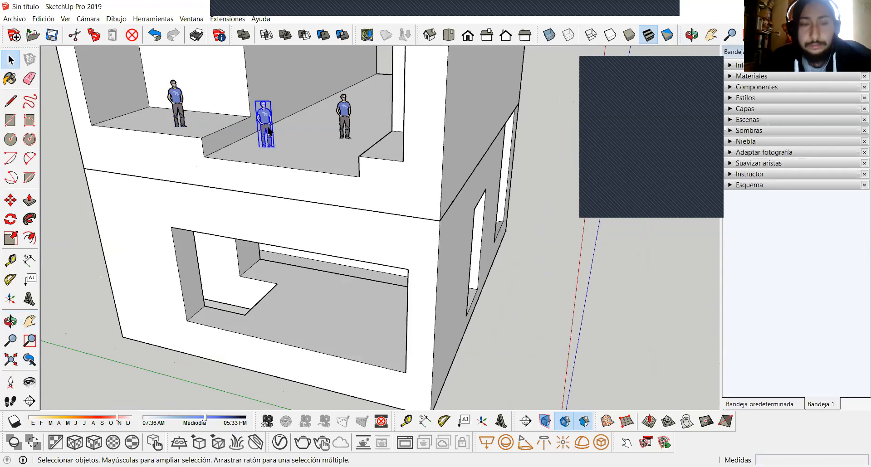
pyautogui.press('m')
pyautogui.click(272, 146)
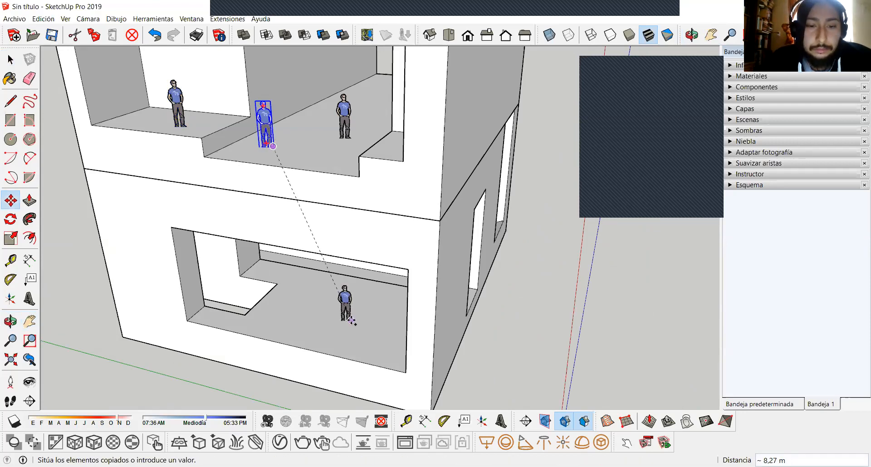
pyautogui.click(352, 321)
# Draw a rectangle on the upper volume's roof, between the facade edge and the roof patio opening.
pyautogui.moveTo(383, 317); pyautogui.dragTo(413, 303, button='middle')
pyautogui.click(10, 120)
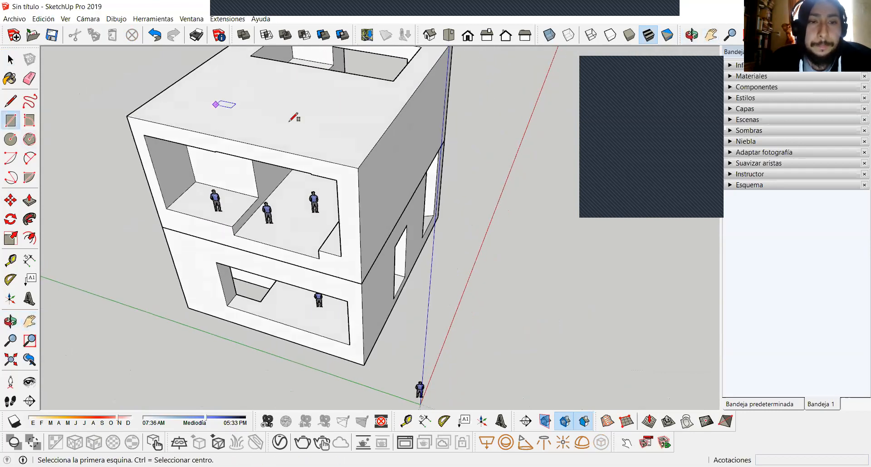
pyautogui.click(280, 124)
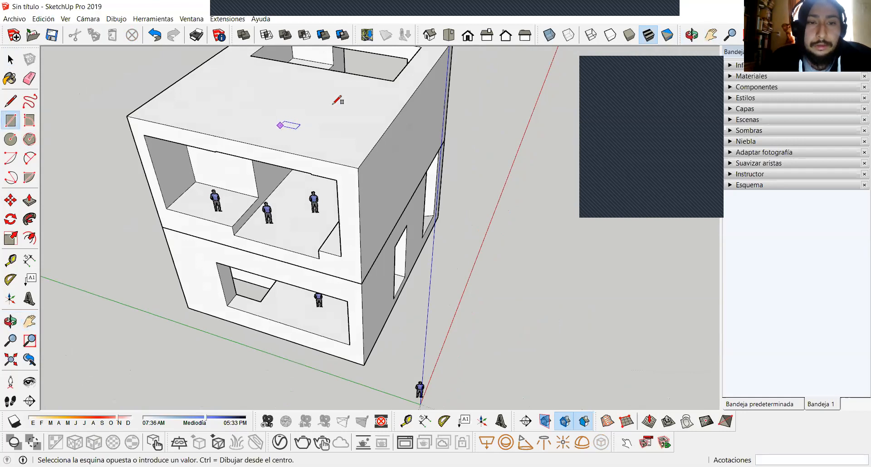
pyautogui.click(366, 106)
pyautogui.press('space')
# Extrude the roof rectangle upward with Push/Pull into a prism much taller than the building.
pyautogui.press('p')
pyautogui.moveTo(317, 111); pyautogui.dragTo(328, 66)
pyautogui.scroll(-2, 329, 66)
pyautogui.keyDown('shift'); pyautogui.moveTo(328, 67); pyautogui.dragTo(328, 226, button='middle'); pyautogui.keyUp('shift')
pyautogui.scroll(-3, 331, 206)
pyautogui.moveTo(323, 194); pyautogui.dragTo(330, 192, button='middle')
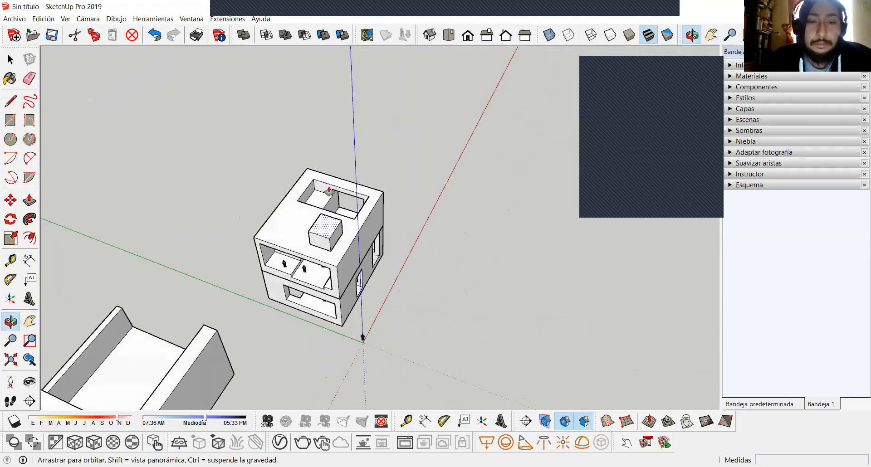
pyautogui.click(316, 124)
# Select the whole vertical prism and make it a group.
pyautogui.press('space')
pyautogui.keyDown('shift'); pyautogui.moveTo(321, 238); pyautogui.dragTo(320, 232, button='middle'); pyautogui.keyUp('shift')
pyautogui.scroll(1, 320, 232)
pyautogui.scroll(2, 321, 232)
pyautogui.tripleClick(322, 229)
pyautogui.rightClick(325, 212)
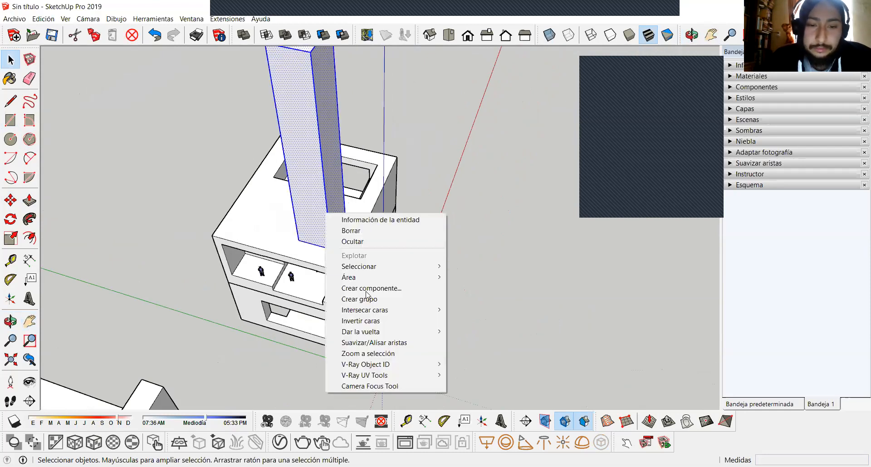
pyautogui.click(360, 299)
# Move the prism vertically down through both volumes, leaving only a short top projecting above the roof.
pyautogui.press('m')
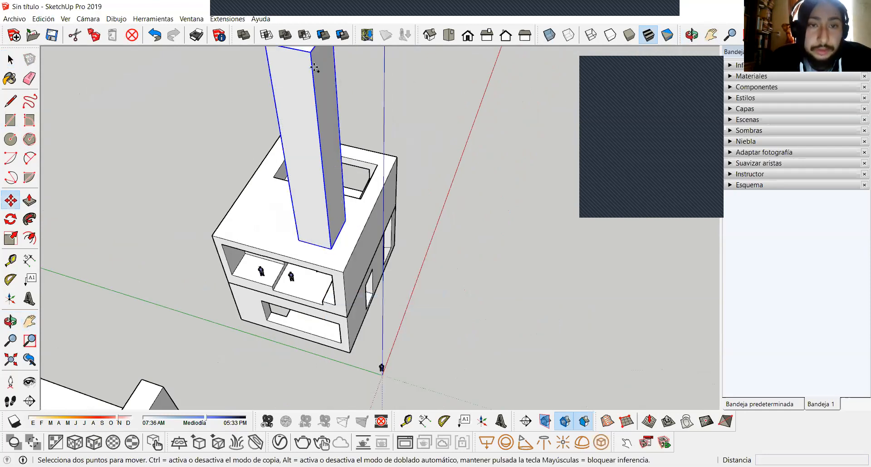
pyautogui.click(307, 137)
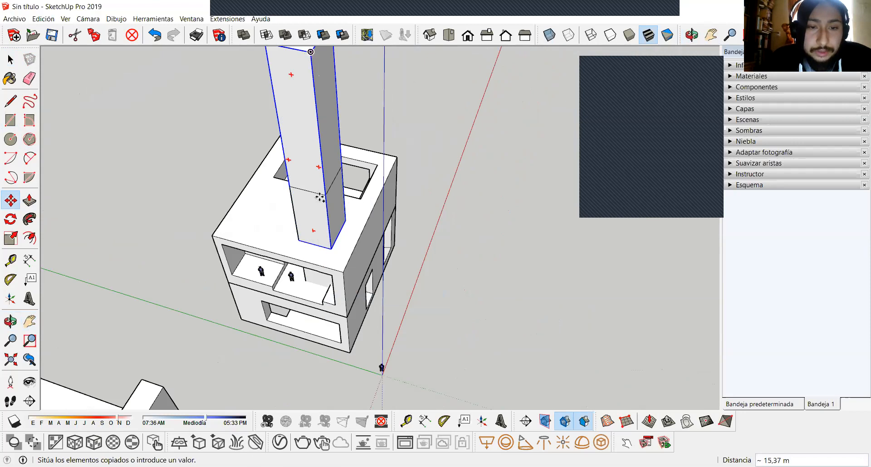
pyautogui.press('Escape')
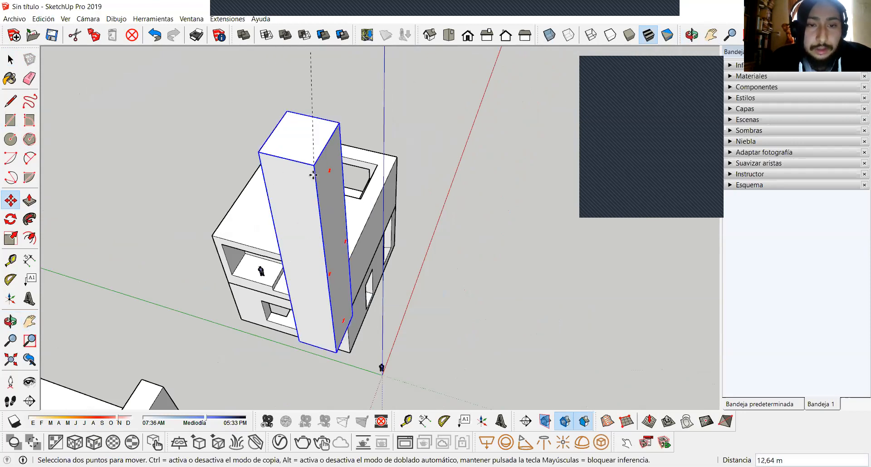
pyautogui.click(323, 223)
pyautogui.press('space')
pyautogui.moveTo(323, 223); pyautogui.dragTo(317, 136, button='middle')
# Try subtracting the prism from the upper volume, and undo that subtraction.
pyautogui.click(343, 232)
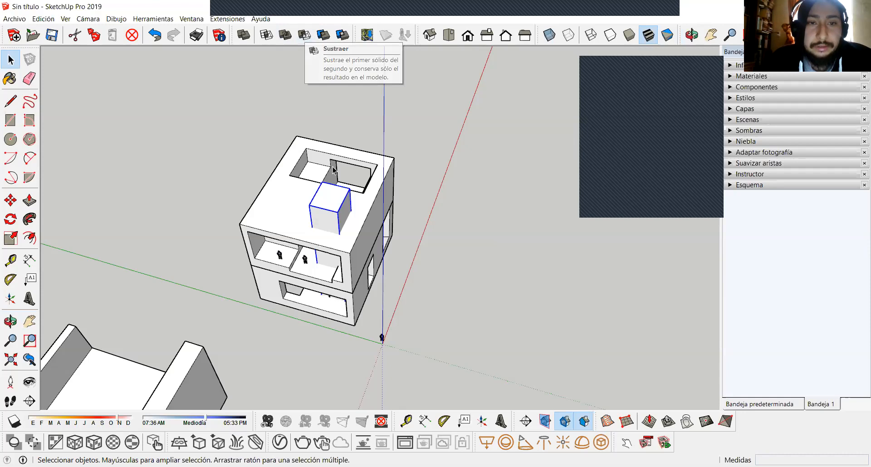
pyautogui.moveTo(356, 261); pyautogui.dragTo(331, 249, button='middle')
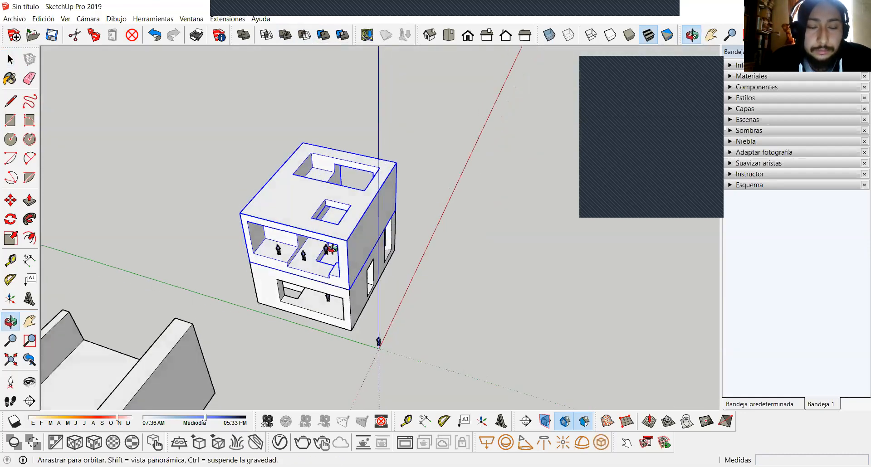
pyautogui.hotkey('ctrl', 'z')
# Duplicate the vertical prism in place so each volume has its own cutting solid.
pyautogui.click(336, 203)
pyautogui.press('m')
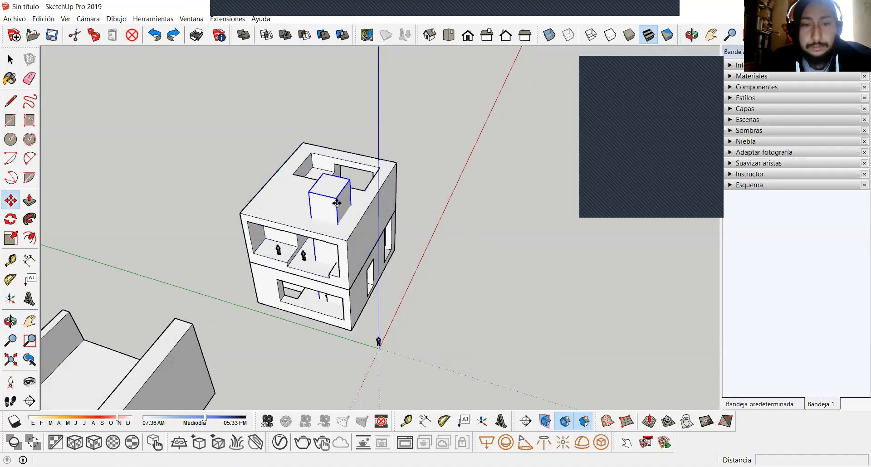
pyautogui.press('ctrl')
pyautogui.click(337, 200)
pyautogui.press('space')
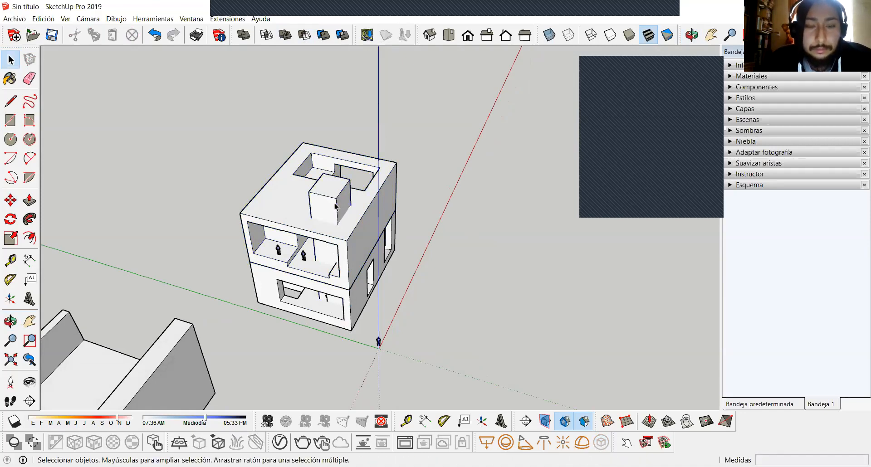
# Subtract one prism from the upper volume and its duplicate from the lower volume with the Subtract solid tool.
pyautogui.click(304, 35)
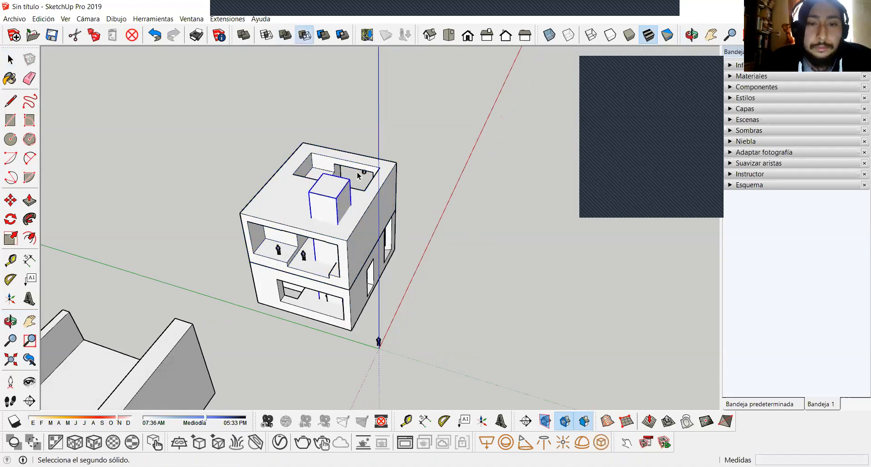
pyautogui.press('space')
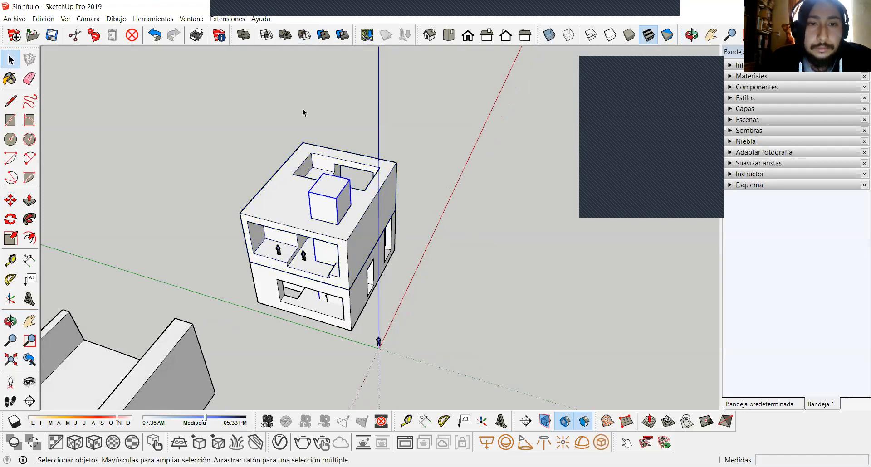
pyautogui.press('space')
# Examine the vertical shaft carved through the roof and floors of both volumes.
pyautogui.scroll(-2, 306, 288)
pyautogui.keyDown('shift'); pyautogui.moveTo(307, 288); pyautogui.dragTo(289, 223, button='middle'); pyautogui.keyUp('shift')
pyautogui.keyDown('shift'); pyautogui.moveTo(305, 312); pyautogui.dragTo(305, 314, button='middle'); pyautogui.keyUp('shift')
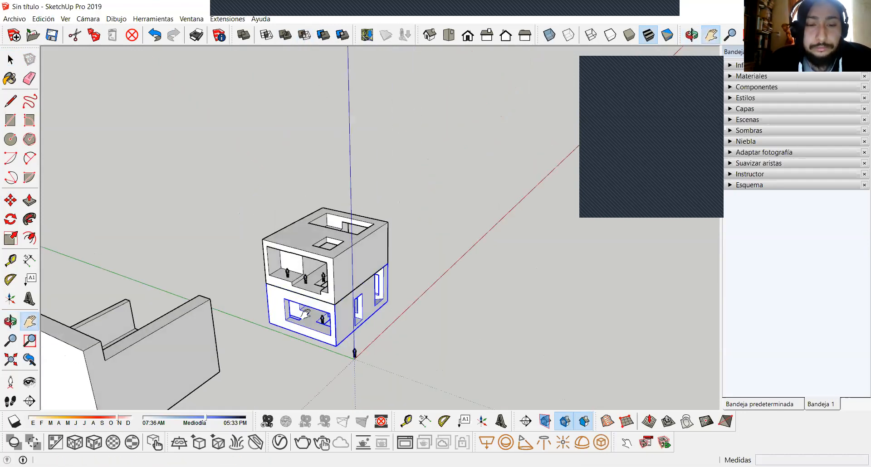
pyautogui.scroll(4, 303, 311)
pyautogui.moveTo(372, 316); pyautogui.dragTo(377, 354, button='middle')
pyautogui.keyDown('shift'); pyautogui.moveTo(377, 354); pyautogui.dragTo(364, 264, button='middle'); pyautogui.keyUp('shift')
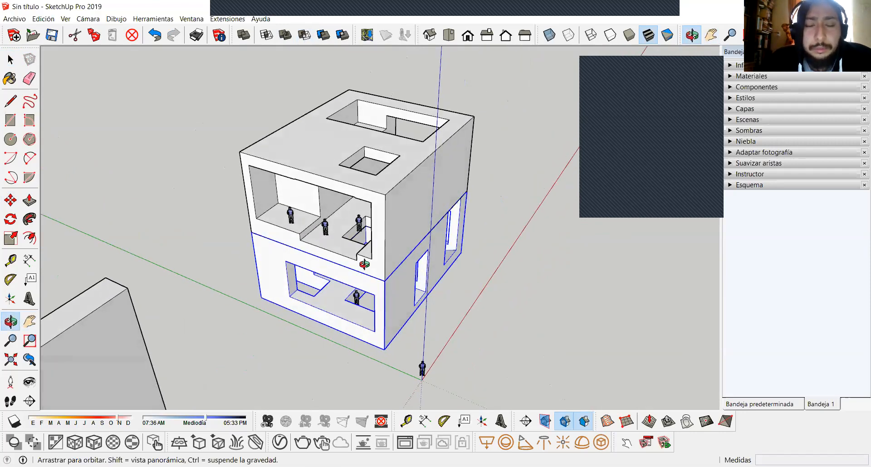
pyautogui.press('shift')
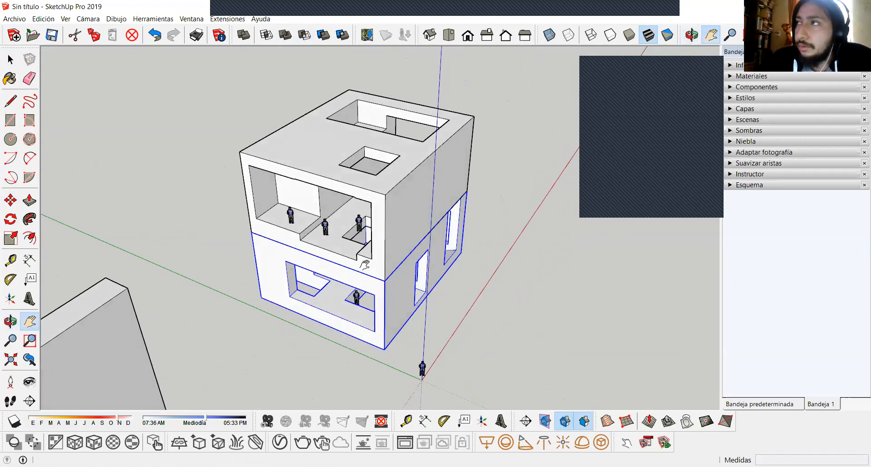
pyautogui.moveTo(375, 261); pyautogui.dragTo(385, 290, button='middle')
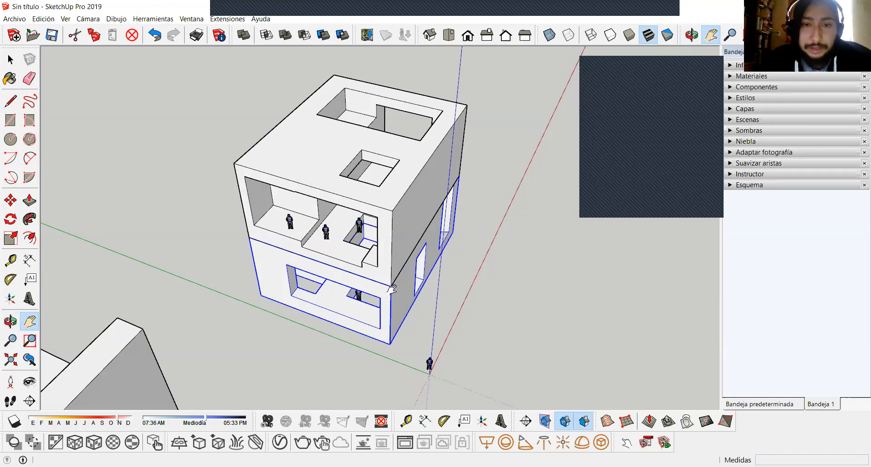
# Open the upper volume's group for editing.
pyautogui.press('space')
pyautogui.scroll(5, 384, 204)
pyautogui.click(386, 204)
pyautogui.doubleClick(387, 204)
pyautogui.scroll(-6, 381, 197)
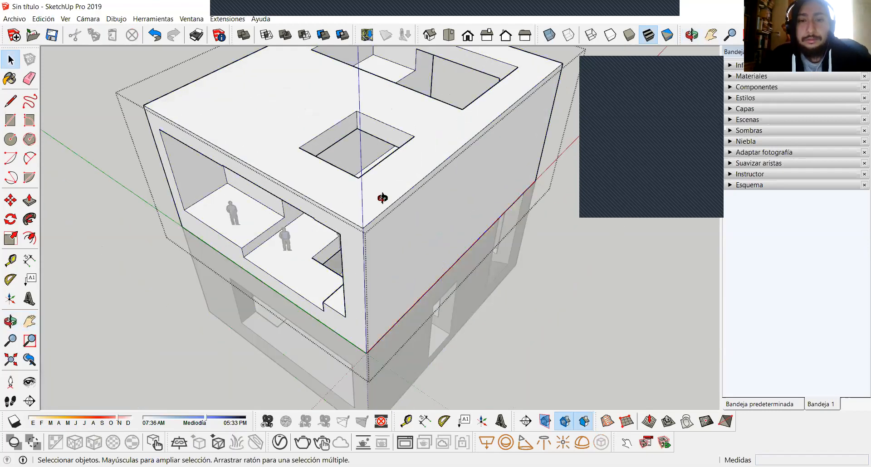
# Try raising the upper volume's roof face about 3.94 m with Push/Pull.
pyautogui.press('p')
pyautogui.moveTo(372, 199); pyautogui.dragTo(377, 166)
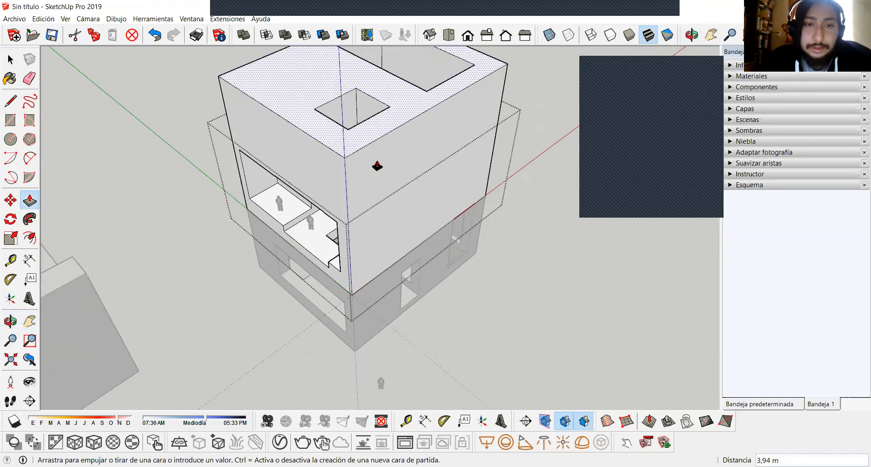
pyautogui.press('Escape')
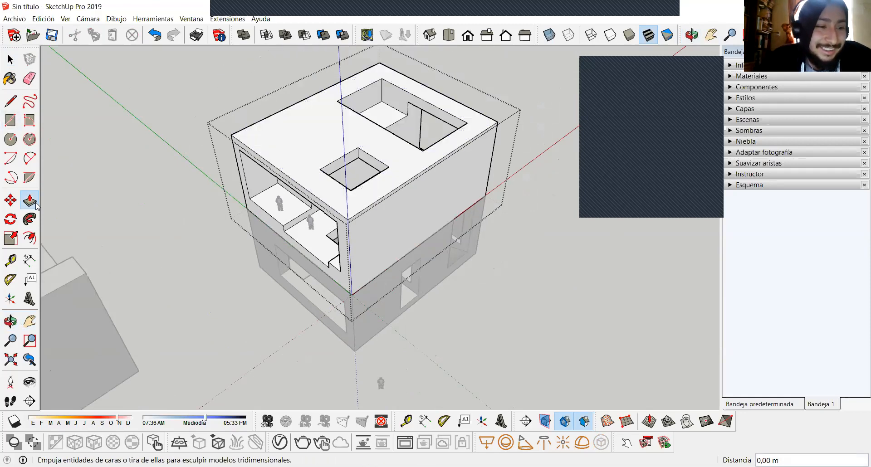
# Examine the upper volume's facade recess, floor levels and shaft openings from inside its group.
pyautogui.press('space')
pyautogui.scroll(-2, 182, 202)
pyautogui.keyDown('shift'); pyautogui.moveTo(247, 230); pyautogui.dragTo(343, 232, button='middle'); pyautogui.keyUp('shift')
pyautogui.scroll(3, 335, 229)
pyautogui.scroll(-1, 326, 241)
pyautogui.scroll(2, 321, 267)
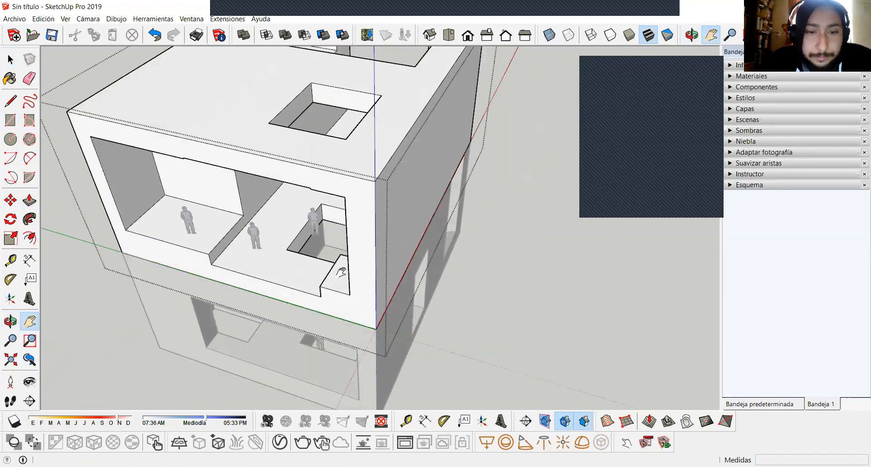
pyautogui.press('space')
# Draw a large rectangle on the empty area beside the building, inside the open upper volume group.
pyautogui.scroll(-3, 309, 278)
pyautogui.moveTo(309, 278); pyautogui.dragTo(59, 156, button='middle')
pyautogui.scroll(-3, 329, 271)
pyautogui.click(10, 121)
pyautogui.click(324, 283)
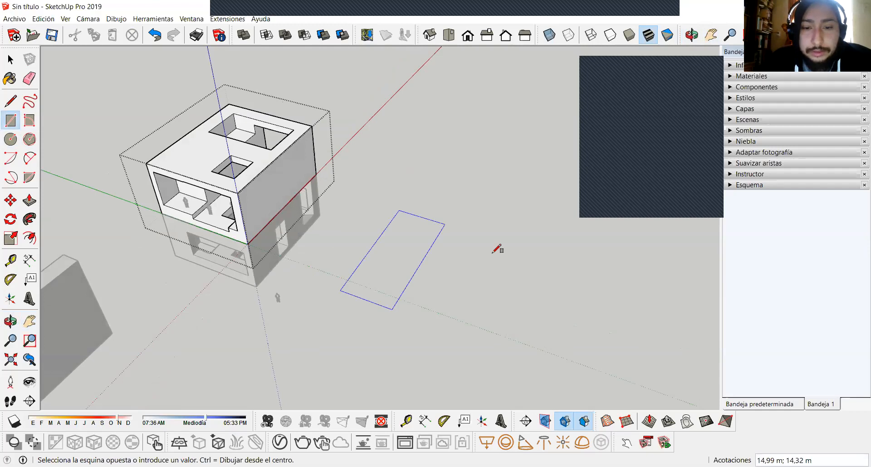
pyautogui.click(508, 269)
pyautogui.press('space')
pyautogui.scroll(-2, 506, 271)
pyautogui.keyDown('shift'); pyautogui.moveTo(493, 281); pyautogui.dragTo(388, 273, button='middle'); pyautogui.keyUp('shift')
pyautogui.moveTo(388, 272); pyautogui.dragTo(300, 257, button='middle')
pyautogui.scroll(2, 371, 283)
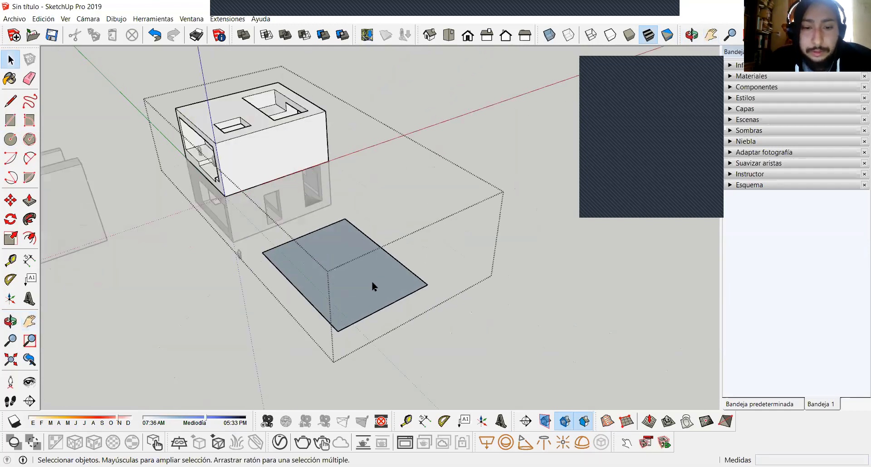
# Extrude the new rectangle upward about 2.58 m with Push/Pull into a low box.
pyautogui.click(371, 280)
pyautogui.press('p')
pyautogui.click(371, 282)
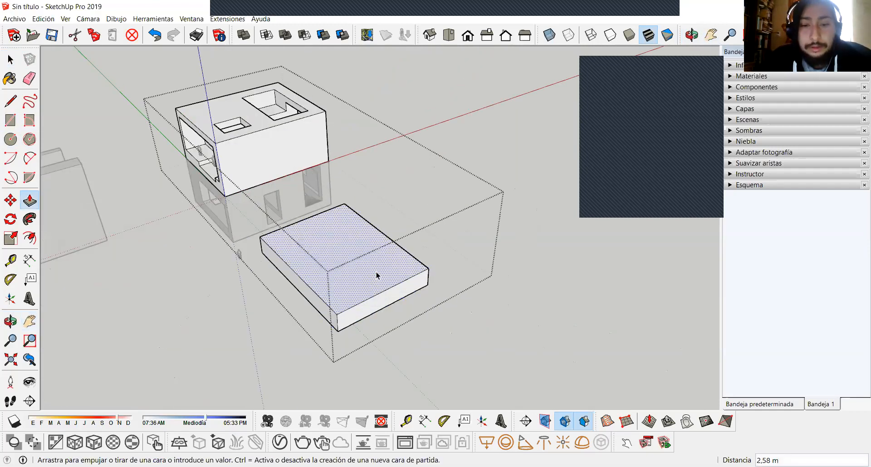
pyautogui.click(376, 273)
pyautogui.press('space')
# Select all faces and edges of the low box and make it a group.
pyautogui.scroll(-2, 377, 272)
pyautogui.keyDown('shift'); pyautogui.moveTo(377, 272); pyautogui.dragTo(350, 295, button='middle'); pyautogui.keyUp('shift')
pyautogui.click(355, 299)
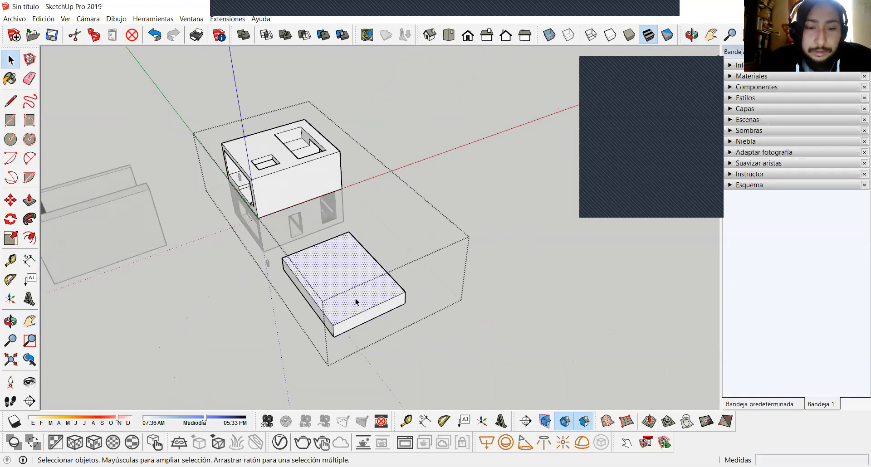
pyautogui.press('Escape')
pyautogui.click(355, 303)
pyautogui.doubleClick(352, 299)
pyautogui.tripleClick(353, 298)
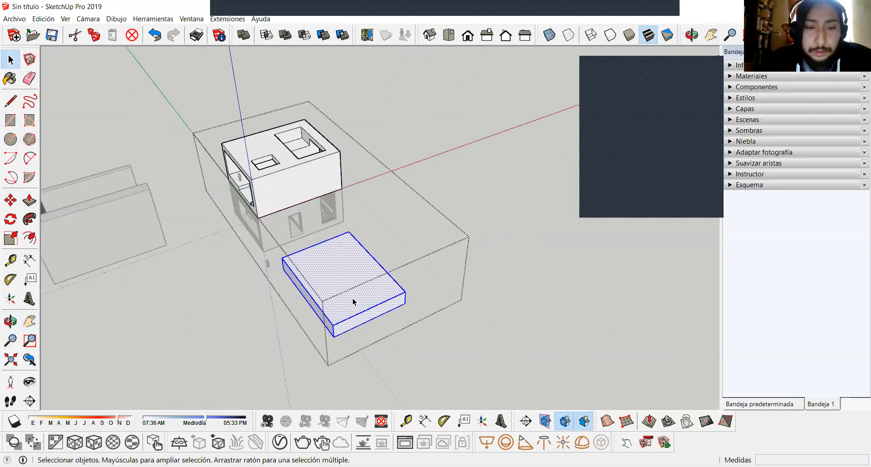
pyautogui.rightClick(353, 300)
pyautogui.click(399, 145)
pyautogui.press('Escape')
# Copy the low box group straight up to make a second box above the first.
pyautogui.doubleClick(339, 300)
pyautogui.click(340, 300)
pyautogui.press('m')
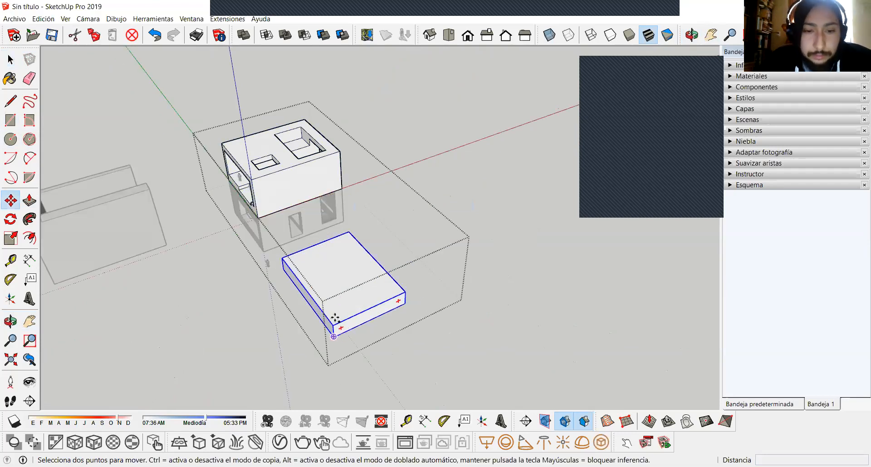
pyautogui.press('ctrl')
pyautogui.click(348, 318)
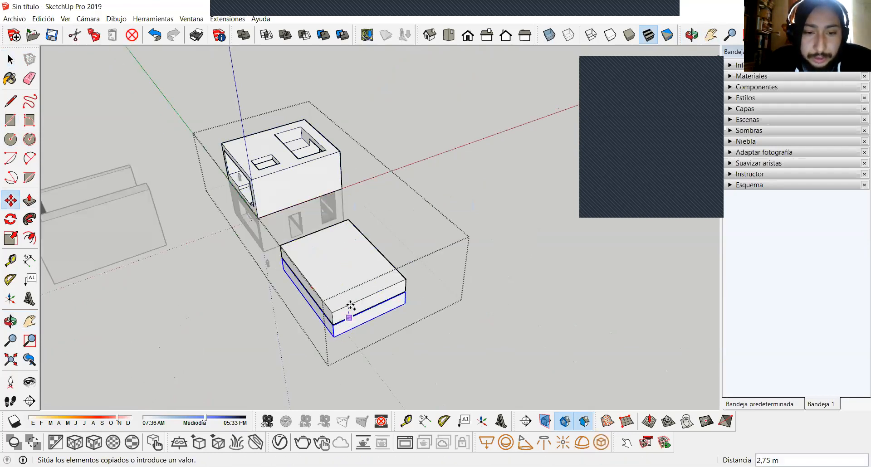
pyautogui.click(353, 300)
pyautogui.scroll(-2, 353, 301)
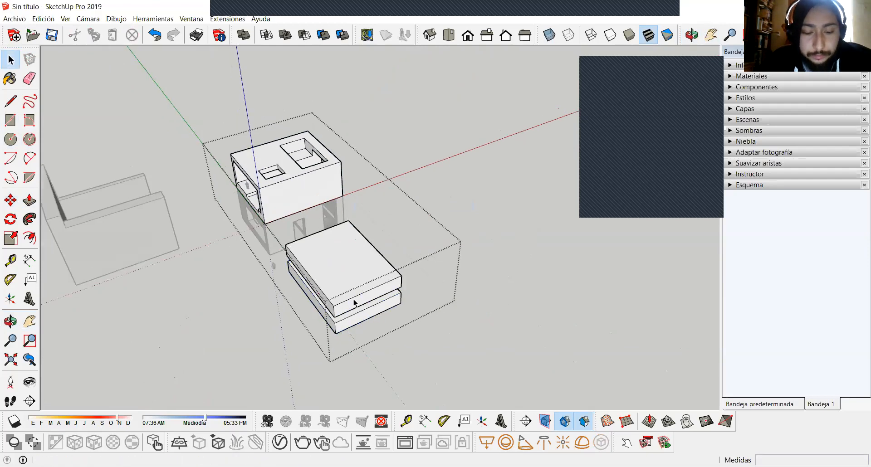
# Rotate the upper box copy about 40° horizontally around a point near its centre.
pyautogui.press('space')
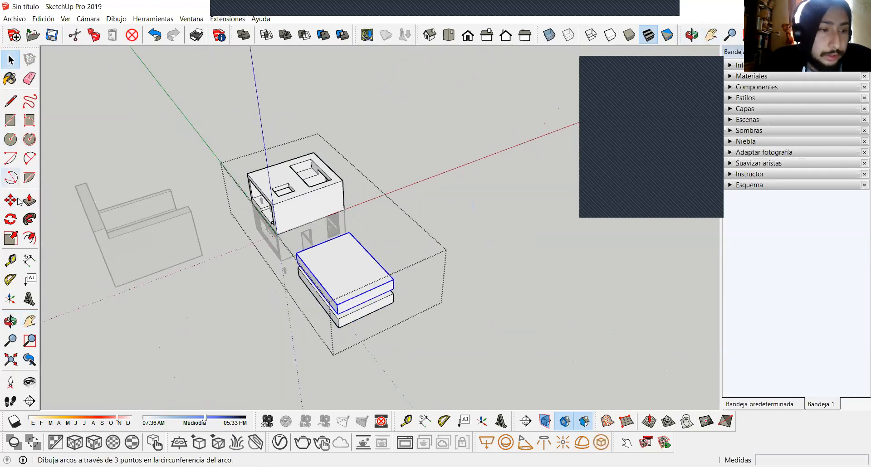
pyautogui.click(11, 219)
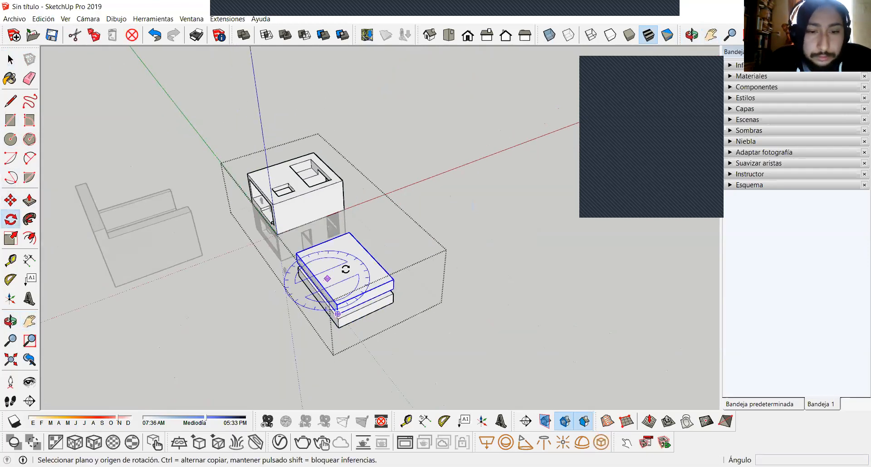
pyautogui.click(414, 243)
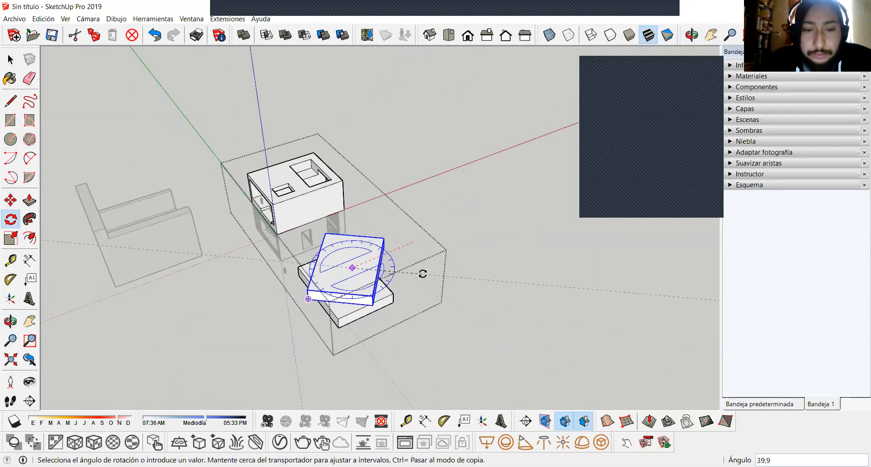
pyautogui.click(422, 274)
pyautogui.press('space')
# Examine from several sides how the rotated upper box overhangs the lower box.
pyautogui.scroll(6, 426, 301)
pyautogui.moveTo(406, 298); pyautogui.dragTo(278, 298, button='middle')
pyautogui.scroll(3, 278, 298)
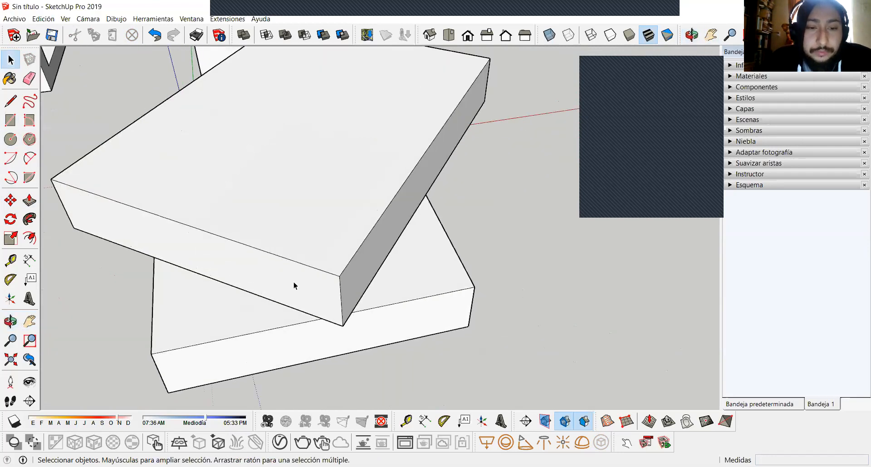
pyautogui.moveTo(315, 273); pyautogui.dragTo(366, 260, button='middle')
pyautogui.scroll(-1, 295, 290)
pyautogui.moveTo(289, 312); pyautogui.dragTo(353, 260, button='middle')
pyautogui.click(387, 243)
pyautogui.scroll(-2, 386, 243)
pyautogui.doubleClick(344, 264)
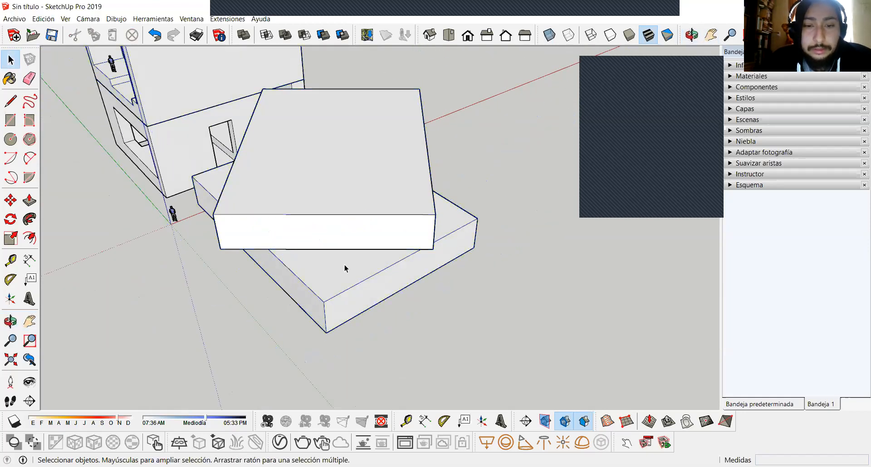
pyautogui.click(340, 267)
pyautogui.tripleClick(339, 267)
pyautogui.moveTo(340, 267)
pyautogui.mouseDown(button='middle')
pyautogui.moveTo(243, 268)
pyautogui.moveTo(324, 228)
pyautogui.moveTo(331, 255)
pyautogui.moveTo(259, 295)
pyautogui.moveTo(380, 274)
pyautogui.moveTo(517, 267)
pyautogui.mouseUp(button='middle')
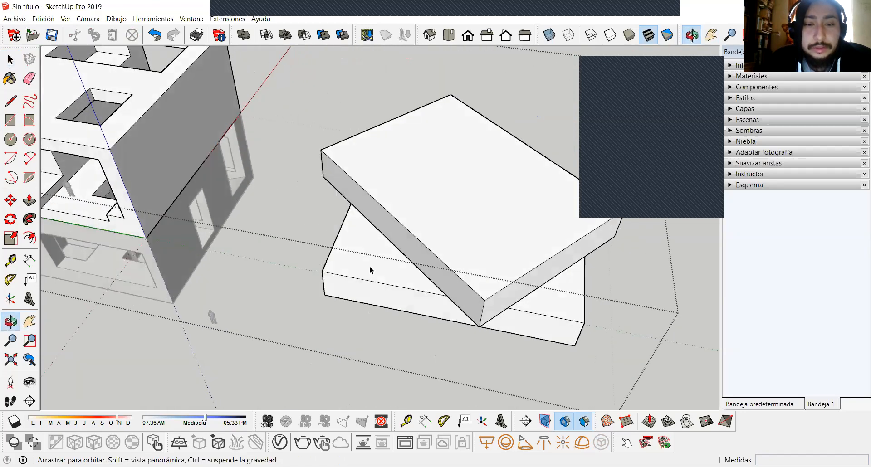
# Move the rotated upper box down about 1.96 m so it sinks into the lower box.
pyautogui.scroll(2, 369, 264)
pyautogui.scroll(-2, 370, 262)
pyautogui.keyDown('shift'); pyautogui.moveTo(371, 259); pyautogui.dragTo(328, 169, button='middle'); pyautogui.keyUp('shift')
pyautogui.scroll(3, 321, 245)
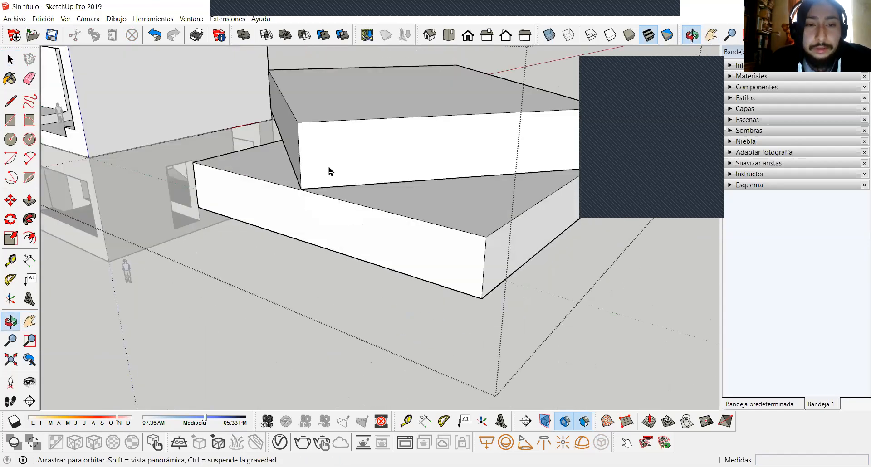
pyautogui.press('space')
pyautogui.press('m')
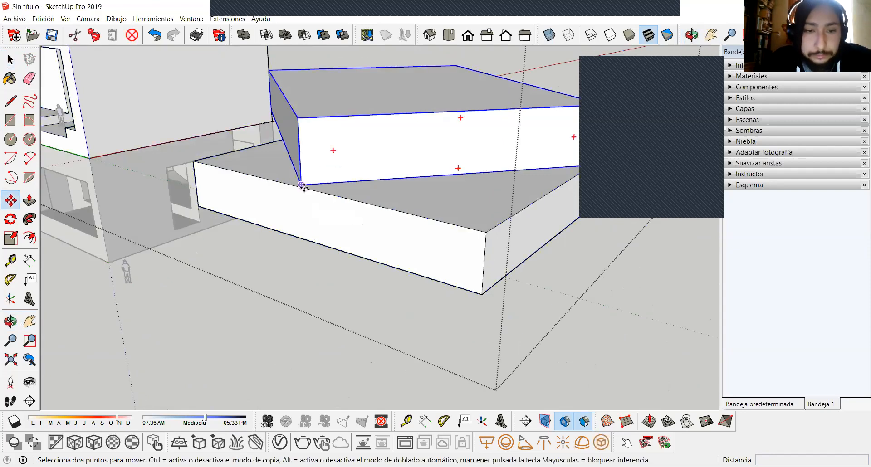
pyautogui.click(301, 187)
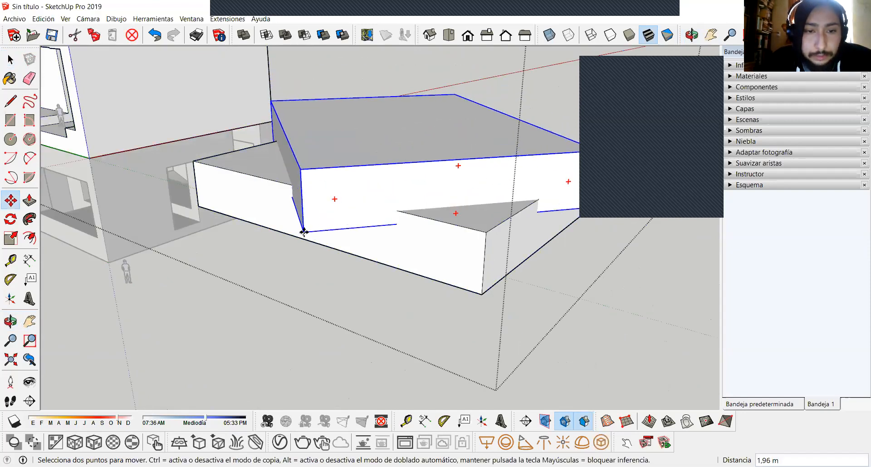
pyautogui.press('space')
# Copy the rotated box upward by its own height to stack a third box directly on it.
pyautogui.scroll(-2, 303, 231)
pyautogui.moveTo(281, 221); pyautogui.dragTo(352, 196, button='middle')
pyautogui.scroll(3, 349, 189)
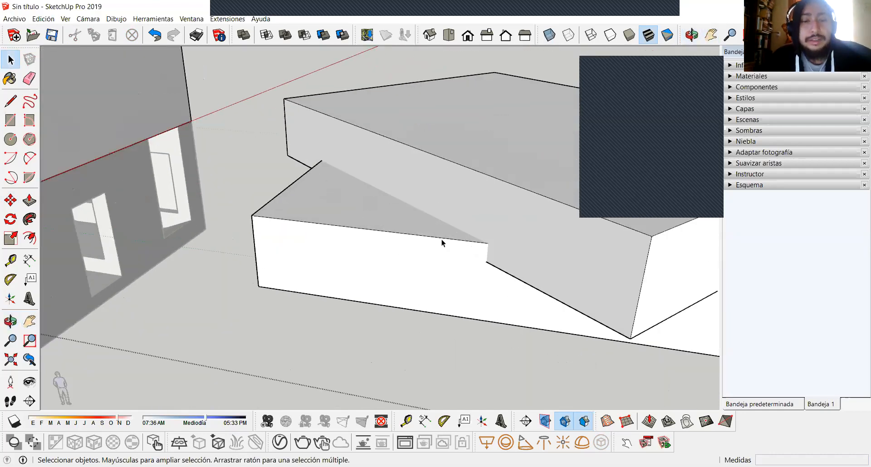
pyautogui.scroll(-2, 465, 252)
pyautogui.moveTo(467, 249); pyautogui.dragTo(324, 212, button='middle')
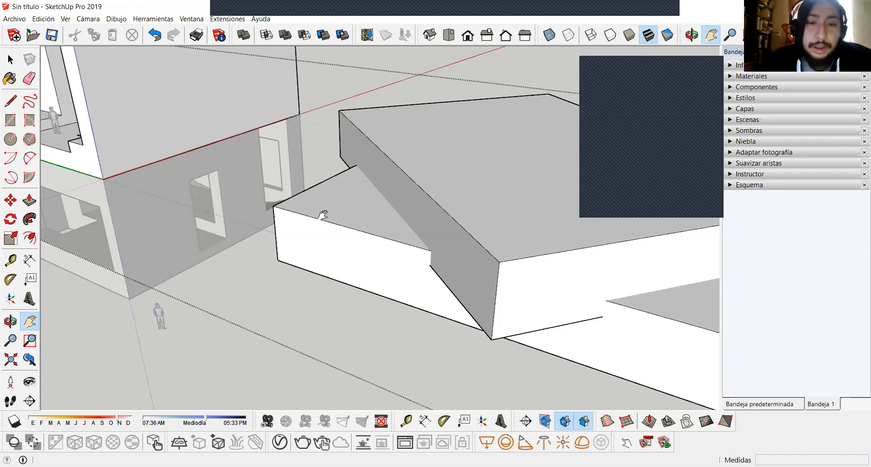
pyautogui.moveTo(341, 233); pyautogui.dragTo(444, 275, button='middle')
pyautogui.click(492, 254)
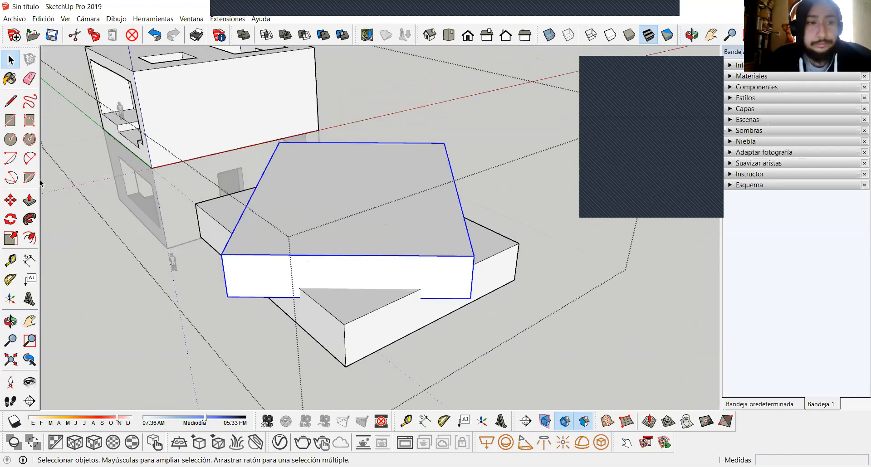
pyautogui.press('m')
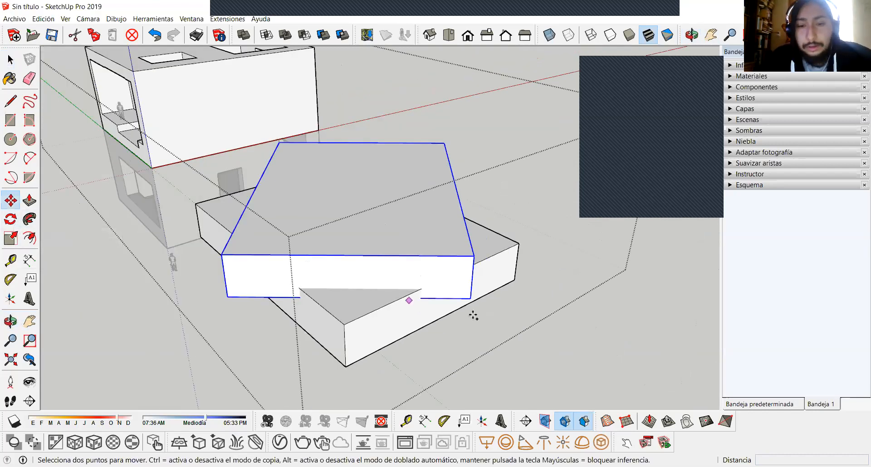
pyautogui.click(470, 298)
pyautogui.press('ctrl')
pyautogui.click(473, 257)
pyautogui.press('space')
pyautogui.scroll(-2, 398, 240)
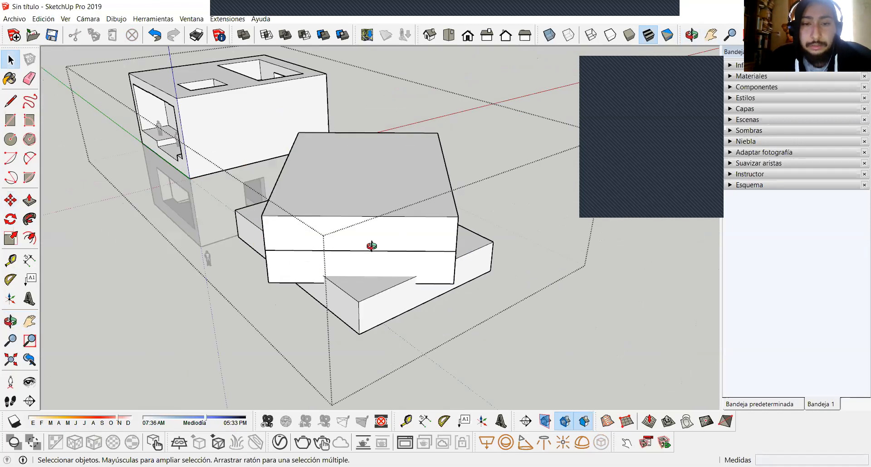
# Rotate the topmost box horizontally around a point on its upper face so it crosses the box below.
pyautogui.moveTo(371, 246); pyautogui.dragTo(383, 260, button='middle')
pyautogui.scroll(1, 383, 260)
pyautogui.press('Escape')
pyautogui.click(378, 268)
pyautogui.doubleClick(384, 250)
pyautogui.click(385, 249)
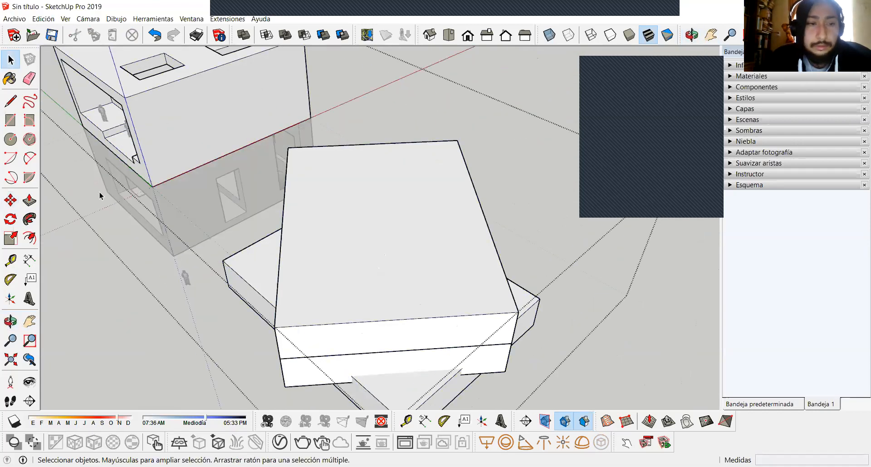
pyautogui.click(400, 245)
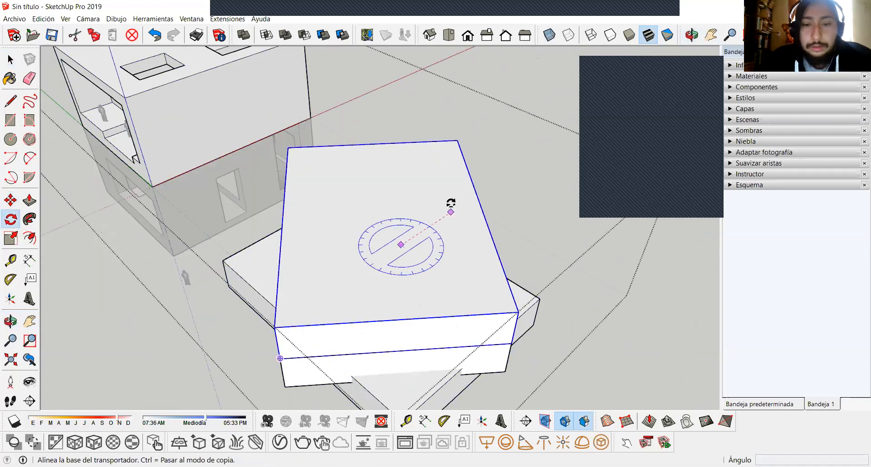
pyautogui.click(451, 203)
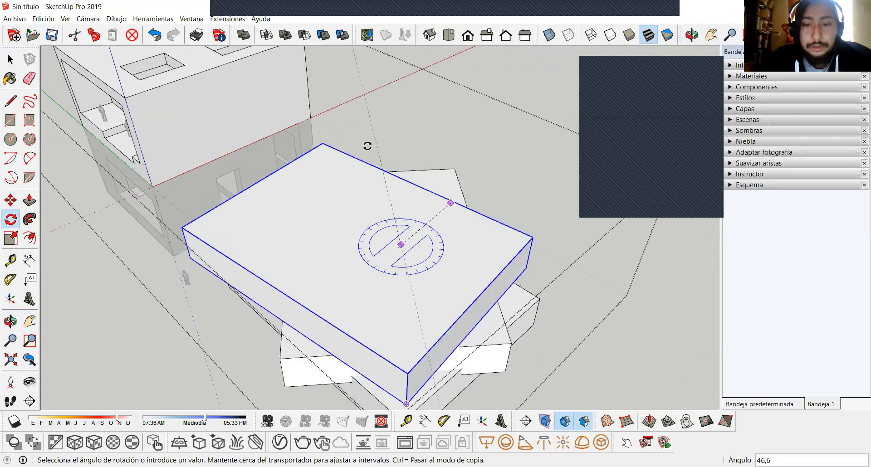
pyautogui.click(349, 143)
pyautogui.press('space')
# Examine the stack of three boxes turned at different angles from above and from the side.
pyautogui.scroll(-2, 316, 235)
pyautogui.moveTo(362, 206); pyautogui.dragTo(321, 109, button='middle')
pyautogui.scroll(3, 303, 153)
pyautogui.moveTo(304, 153)
pyautogui.mouseDown(button='middle')
pyautogui.moveTo(285, 127)
pyautogui.moveTo(298, 168)
pyautogui.mouseUp(button='middle')
pyautogui.scroll(3, 230, 234)
pyautogui.scroll(-4, 253, 208)
pyautogui.keyDown('shift'); pyautogui.moveTo(407, 211); pyautogui.dragTo(365, 265, button='middle'); pyautogui.keyUp('shift')
pyautogui.moveTo(243, 215); pyautogui.dragTo(226, 240, button='middle')
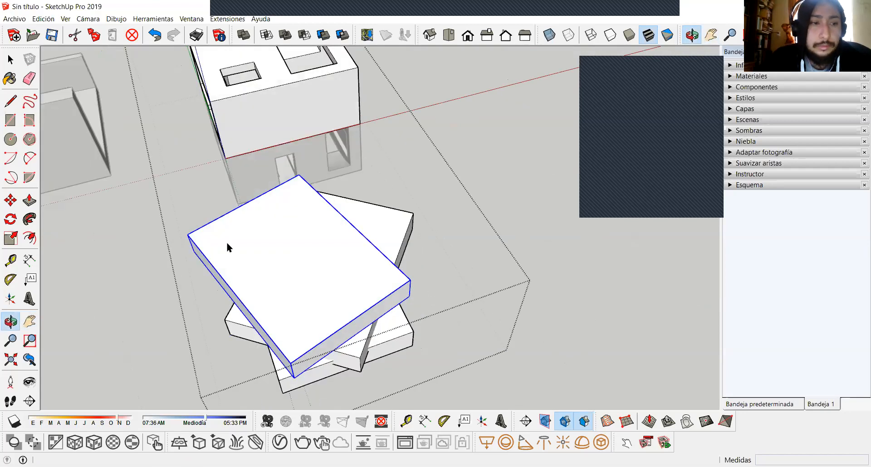
pyautogui.scroll(2, 331, 275)
# Draw a small rectangle on the topmost box's upper face and extrude it upward into a tall prism.
pyautogui.click(12, 119)
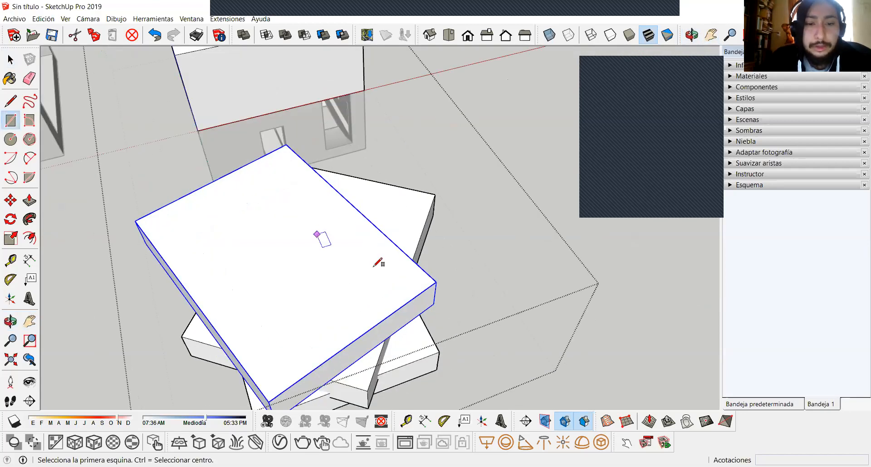
pyautogui.press('Return')
pyautogui.press('space')
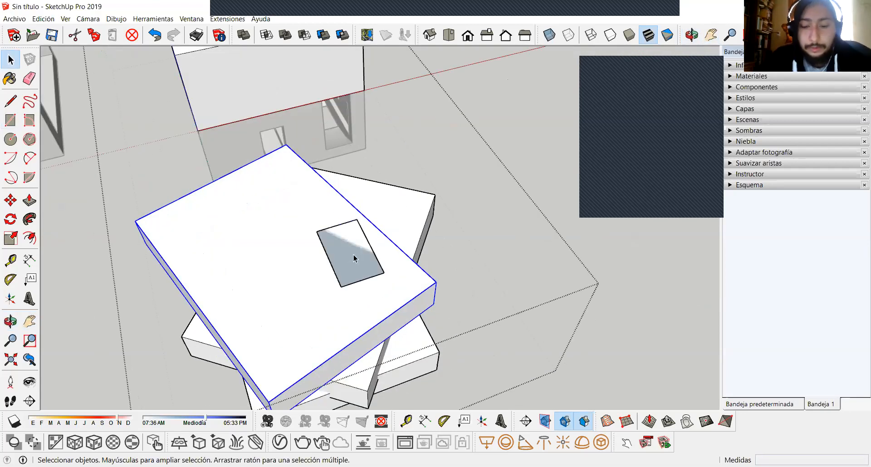
pyautogui.click(353, 258)
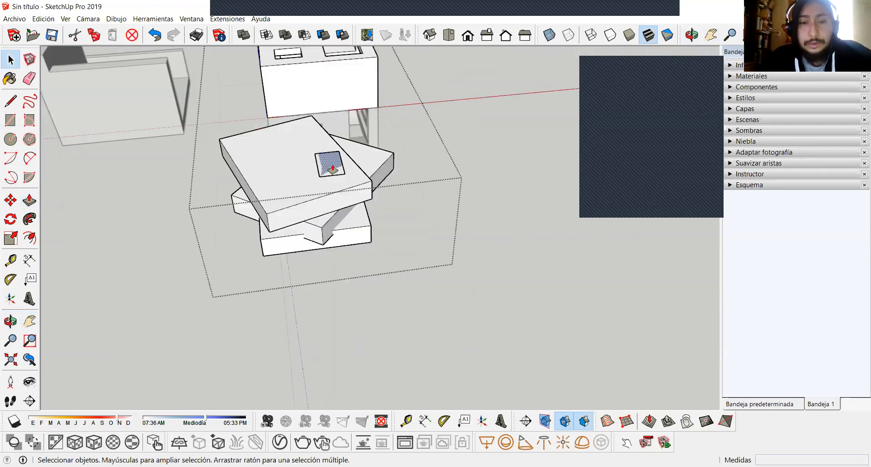
pyautogui.moveTo(333, 169); pyautogui.dragTo(325, 67)
pyautogui.press('space')
# Group the tall prism and move it down about 9.91 m so it passes through the stacked boxes.
pyautogui.tripleClick(323, 94)
pyautogui.rightClick(323, 94)
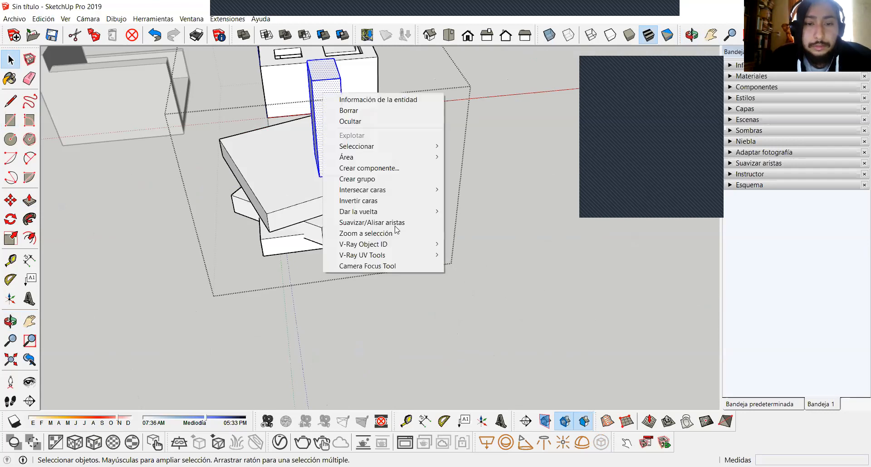
pyautogui.click(365, 179)
pyautogui.press('m')
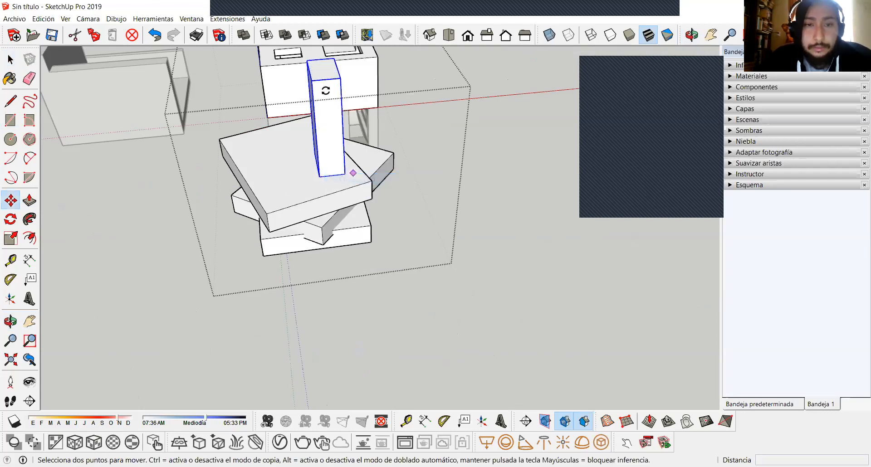
pyautogui.click(312, 82)
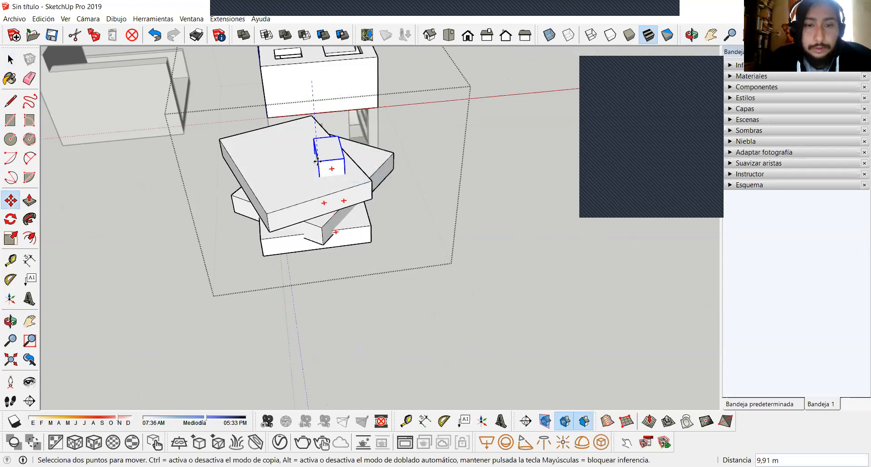
pyautogui.click(316, 161)
pyautogui.press('space')
# Copy the prism in place at its current position within the stack.
pyautogui.scroll(3, 333, 168)
pyautogui.press('m')
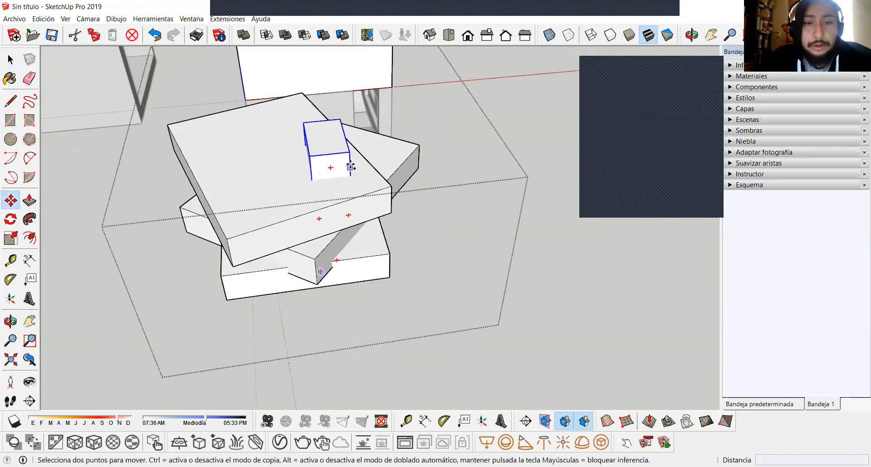
pyautogui.press('ctrl')
pyautogui.click(349, 152)
pyautogui.press('Escape')
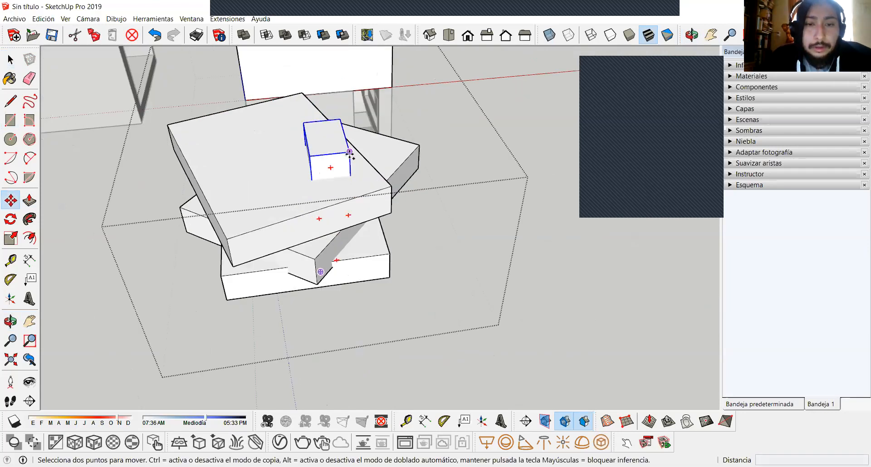
pyautogui.click(350, 173)
pyautogui.press('space')
# Subtract the prism from each of the three stacked boxes with the solid Subtract tool.
pyautogui.moveTo(350, 173); pyautogui.dragTo(315, 182, button='middle')
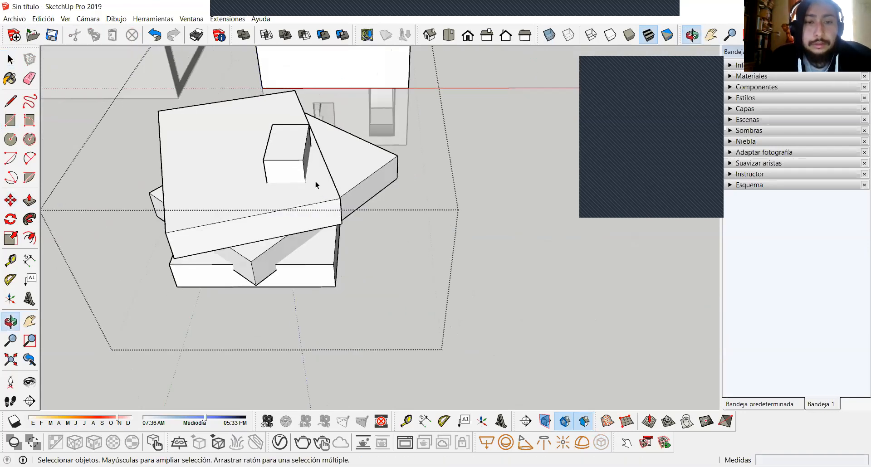
pyautogui.click(281, 149)
pyautogui.click(305, 35)
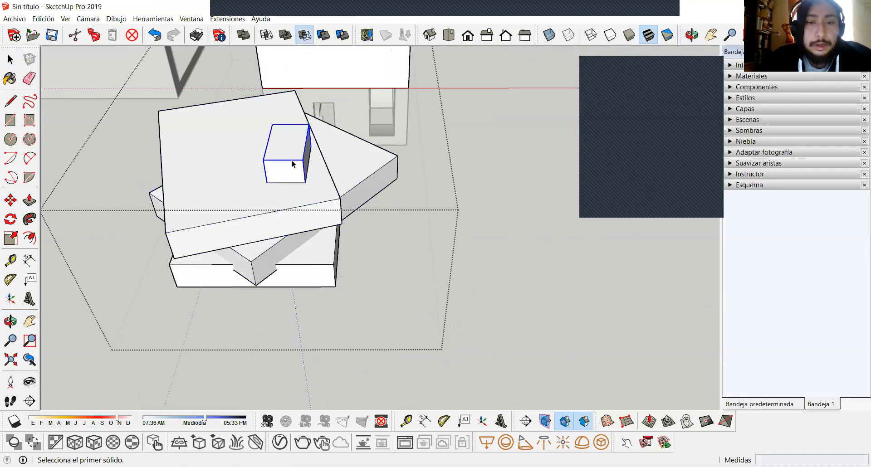
pyautogui.press('space')
pyautogui.click(305, 35)
pyautogui.press('space')
pyautogui.click(304, 35)
pyautogui.click(299, 164)
pyautogui.click(327, 268)
# Examine the vertical opening cut through the stacked boxes from above and around the stack.
pyautogui.moveTo(327, 268); pyautogui.dragTo(363, 256, button='middle')
pyautogui.scroll(3, 342, 303)
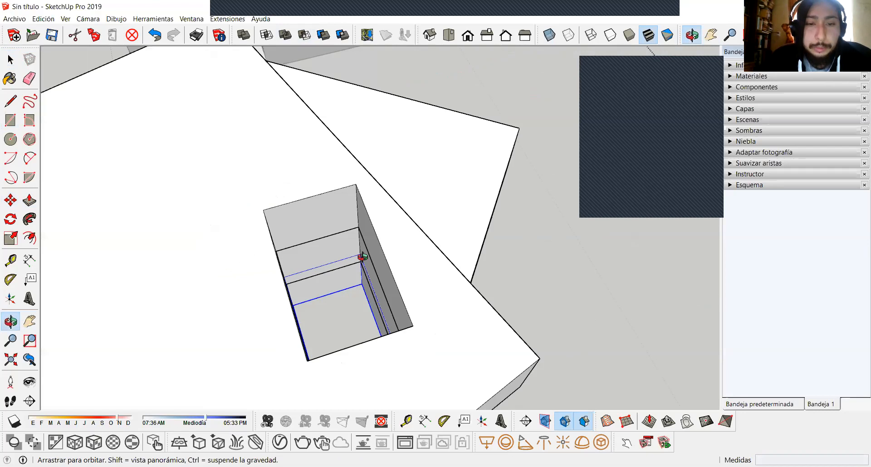
pyautogui.scroll(-2, 362, 257)
pyautogui.moveTo(243, 272); pyautogui.dragTo(402, 318, button='middle')
pyautogui.scroll(-2, 328, 243)
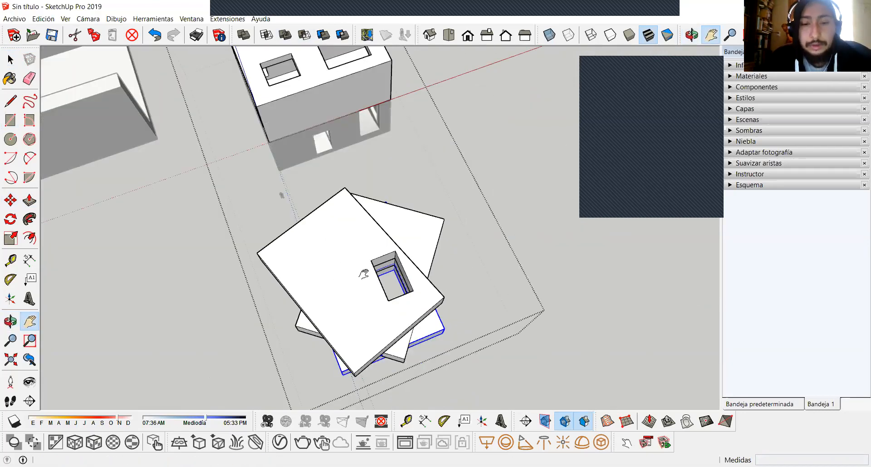
pyautogui.keyDown('shift'); pyautogui.moveTo(366, 332); pyautogui.dragTo(440, 343, button='middle'); pyautogui.keyUp('shift')
pyautogui.scroll(-2, 261, 262)
pyautogui.press('Escape')
# Select the whole stack of rotated boxes beside the building and delete it.
pyautogui.moveTo(440, 343); pyautogui.dragTo(334, 183)
pyautogui.doubleClick(344, 250)
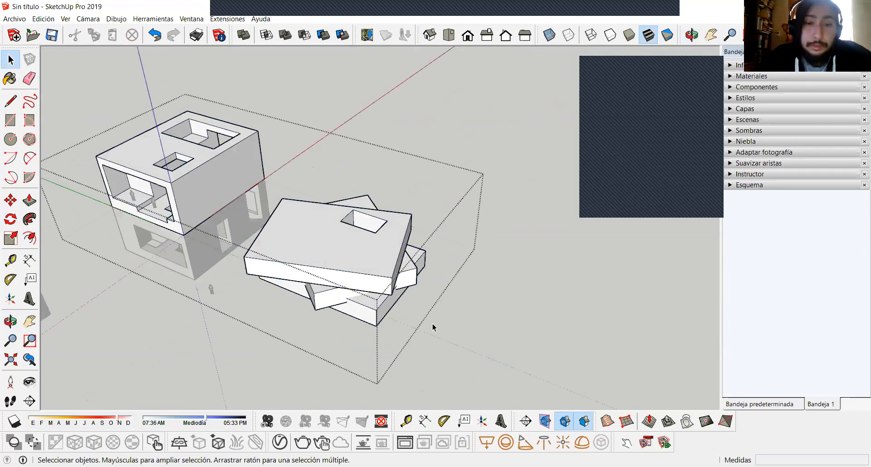
pyautogui.press('Delete')
pyautogui.moveTo(331, 214); pyautogui.dragTo(303, 246, button='middle')
pyautogui.scroll(4, 303, 247)
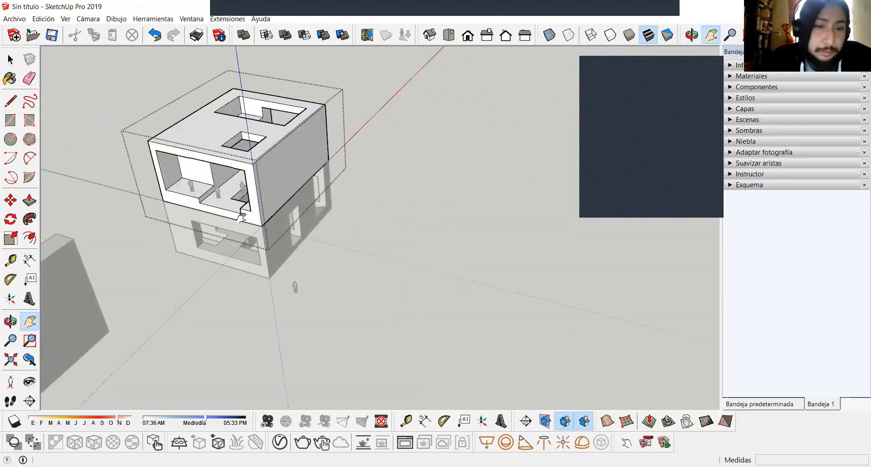
# Place a horizontal section plane on the building's roof face, accepting the default name and symbol.
pyautogui.moveTo(187, 232); pyautogui.dragTo(268, 221, button='middle')
pyautogui.scroll(-3, 328, 194)
pyautogui.keyDown('shift'); pyautogui.moveTo(327, 194); pyautogui.dragTo(290, 216, button='middle'); pyautogui.keyUp('shift')
pyautogui.keyDown('shift'); pyautogui.moveTo(301, 276); pyautogui.dragTo(310, 331, button='middle'); pyautogui.keyUp('shift')
pyautogui.moveTo(291, 231); pyautogui.dragTo(336, 269, button='middle')
pyautogui.scroll(-2, 310, 236)
pyautogui.scroll(3, 295, 226)
pyautogui.scroll(-1, 349, 259)
pyautogui.scroll(2, 336, 264)
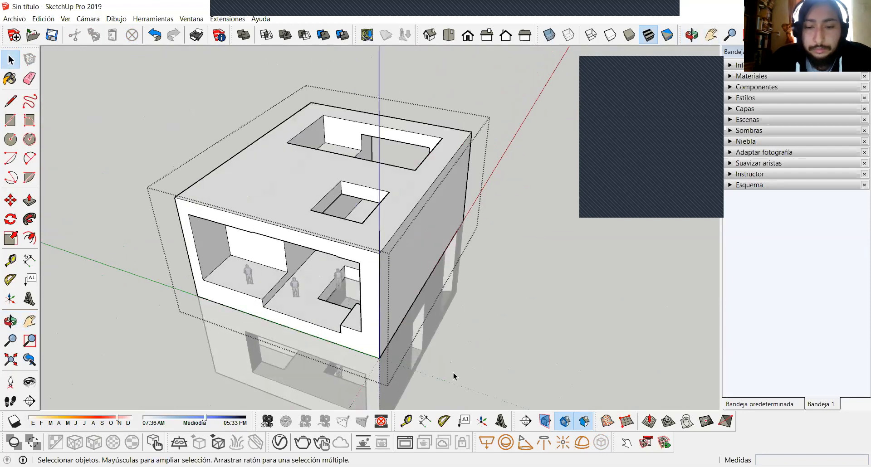
pyautogui.click(526, 421)
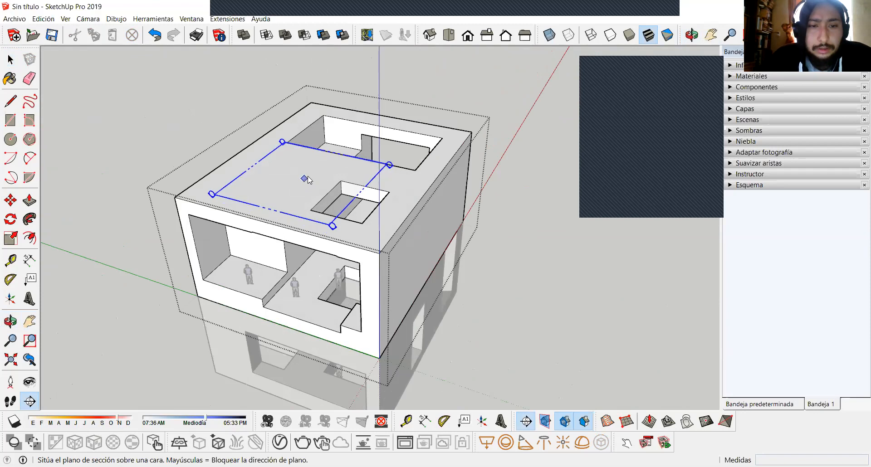
pyautogui.click(333, 166)
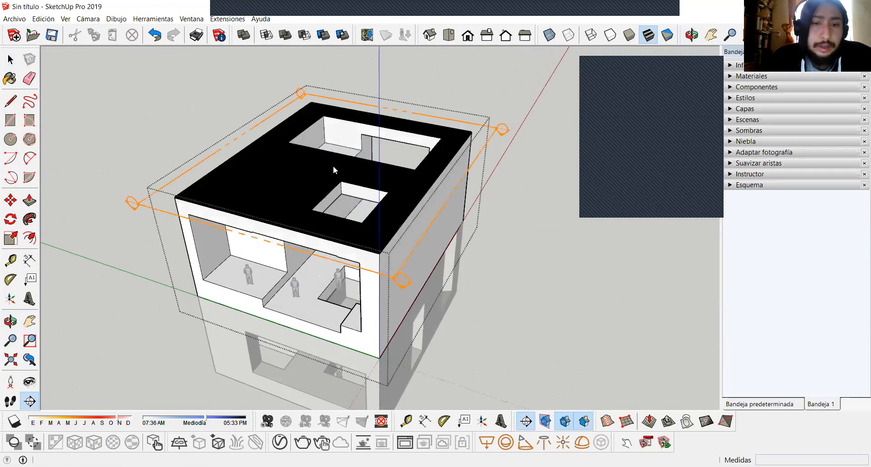
pyautogui.click(597, 276)
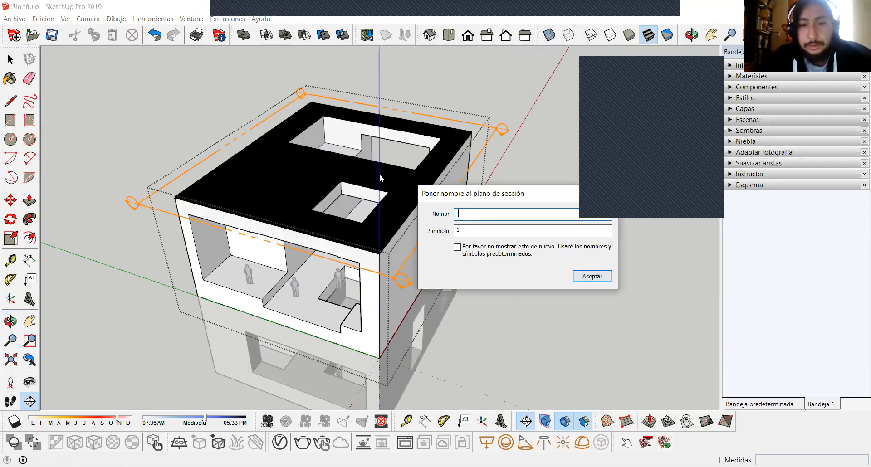
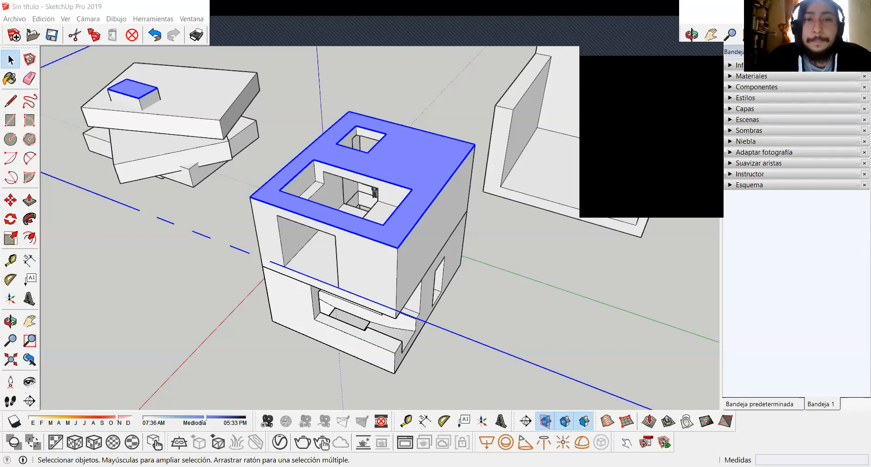
# Lower the horizontal section plane about 16.37 m along the blue axis, down through the building to its base slab.
pyautogui.scroll(-2, 453, 223)
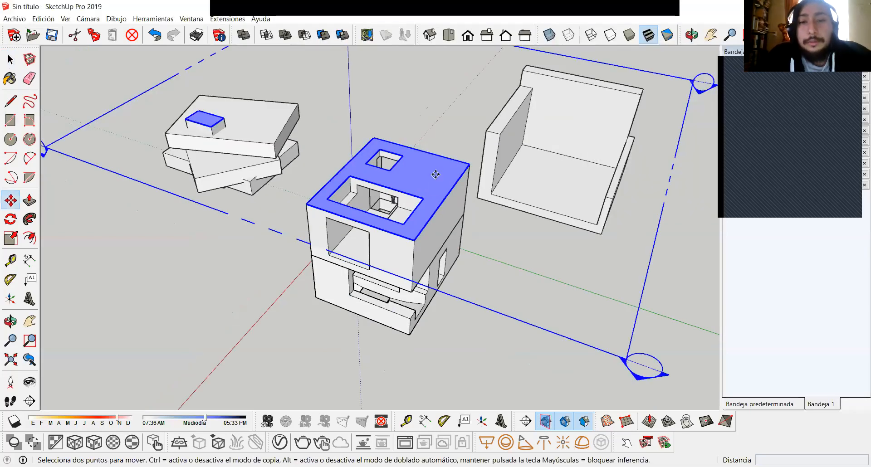
pyautogui.press('m')
pyautogui.click(436, 174)
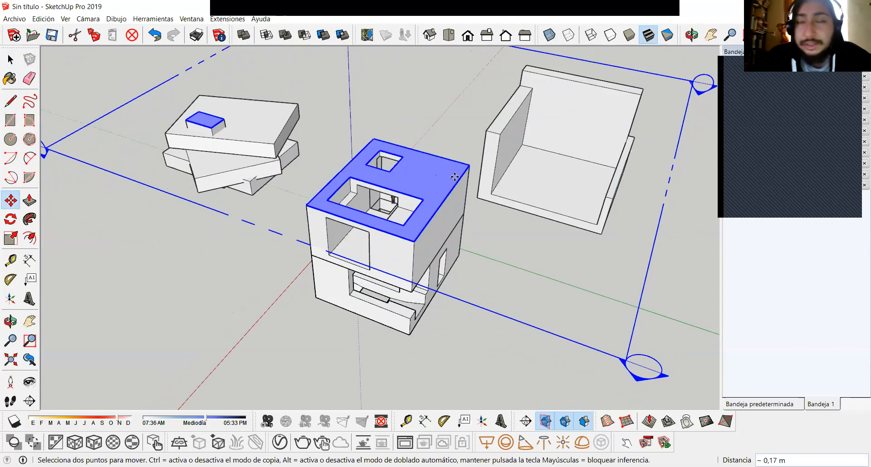
pyautogui.moveTo(454, 183); pyautogui.dragTo(452, 216)
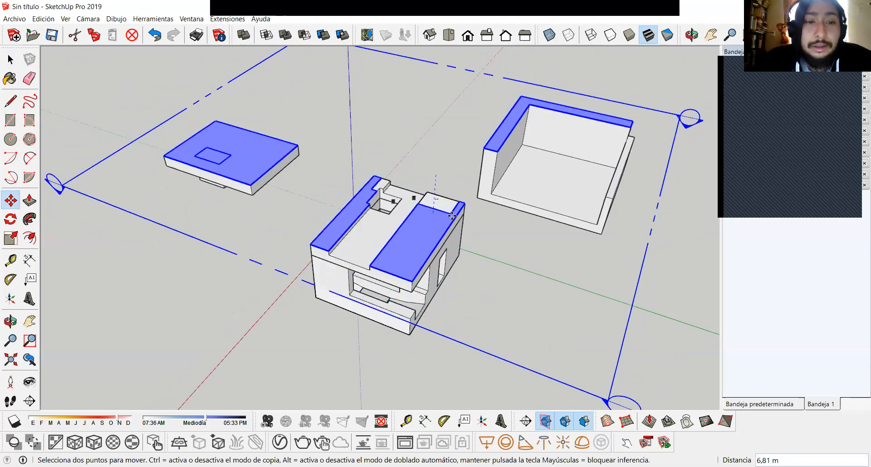
pyautogui.moveTo(451, 189)
pyautogui.mouseDown()
pyautogui.moveTo(451, 213)
pyautogui.moveTo(450, 203)
pyautogui.mouseUp()
pyautogui.moveTo(426, 226); pyautogui.dragTo(127, 200, button='middle')
pyautogui.moveTo(245, 186); pyautogui.dragTo(314, 200, button='middle')
pyautogui.scroll(4, 319, 196)
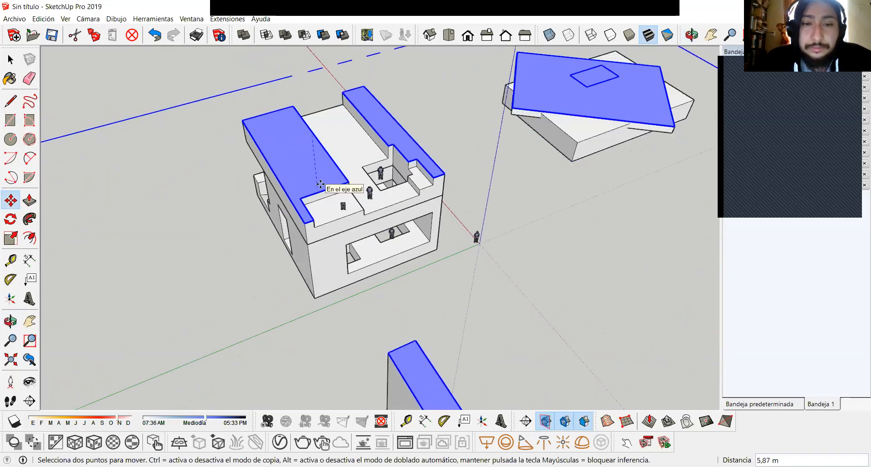
pyautogui.moveTo(317, 170); pyautogui.dragTo(315, 194, button='middle')
pyautogui.scroll(4, 313, 186)
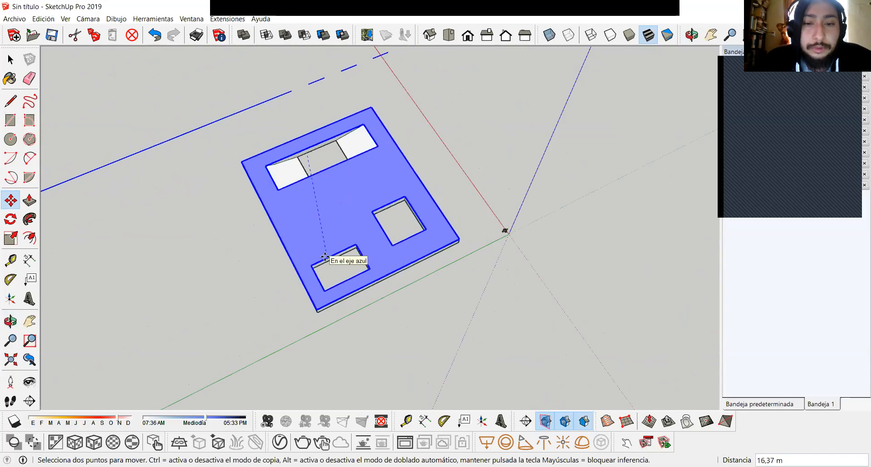
pyautogui.click(325, 256)
# Toggle the section fill, section cuts and section plane display off and back on over the base slab cut.
pyautogui.moveTo(418, 181); pyautogui.dragTo(594, 177, button='middle')
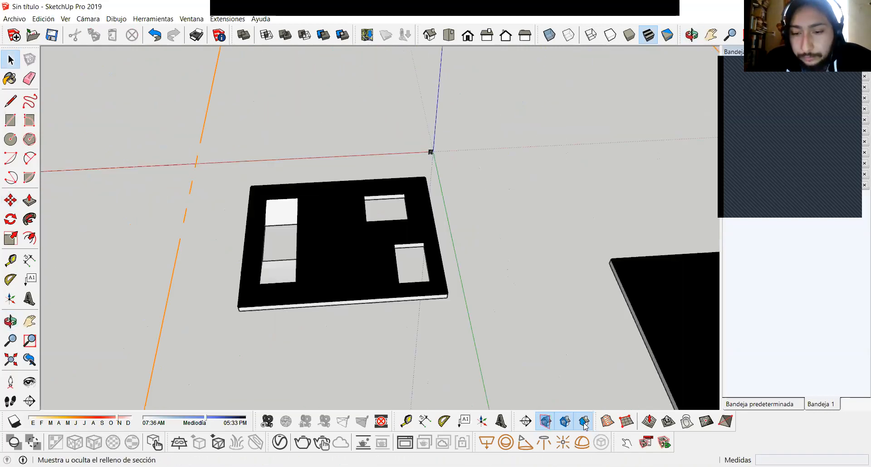
pyautogui.click(584, 421)
pyautogui.moveTo(385, 269); pyautogui.dragTo(409, 309, button='middle')
pyautogui.click(584, 421)
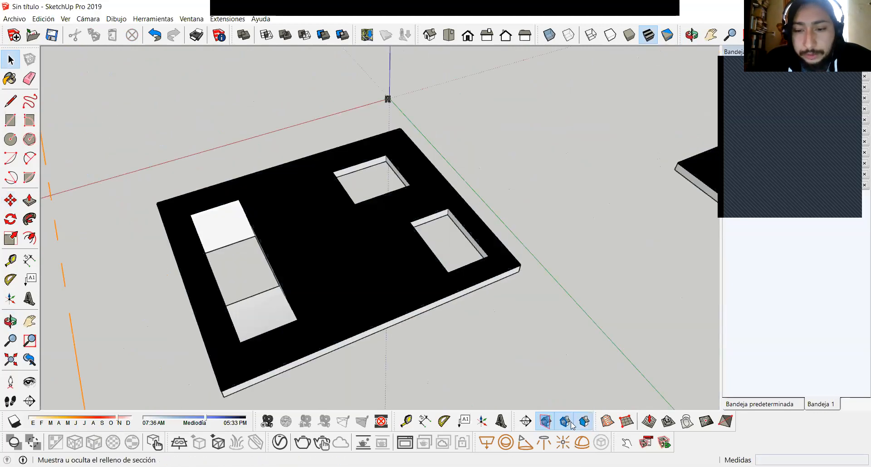
pyautogui.click(567, 424)
pyautogui.click(567, 425)
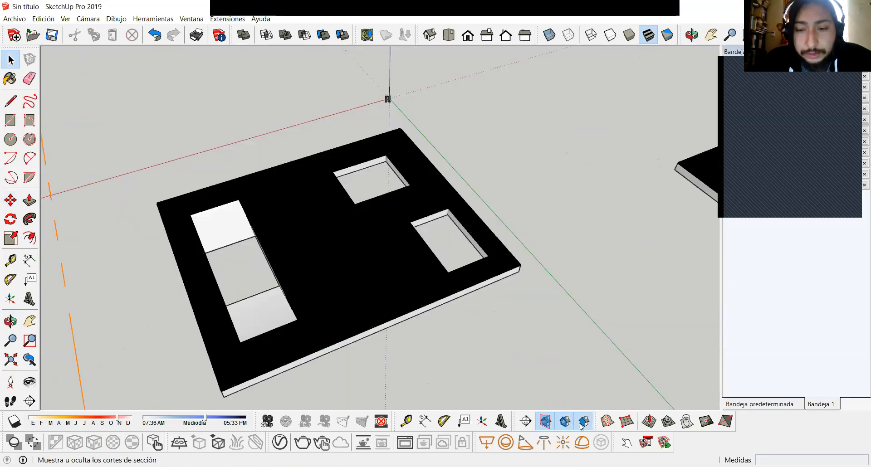
pyautogui.click(545, 422)
# Raise the horizontal section plane slightly so it cuts through the walls of the lower storey.
pyautogui.moveTo(333, 291); pyautogui.dragTo(338, 250, button='middle')
pyautogui.scroll(2, 355, 303)
pyautogui.scroll(-2, 373, 209)
pyautogui.moveTo(411, 266); pyautogui.dragTo(327, 284, button='middle')
pyautogui.scroll(-2, 336, 282)
pyautogui.moveTo(389, 249)
pyautogui.mouseDown(button='middle')
pyautogui.moveTo(363, 272)
pyautogui.moveTo(401, 260)
pyautogui.mouseUp(button='middle')
pyautogui.press('space')
pyautogui.doubleClick(402, 261)
pyautogui.press('m')
pyautogui.click(401, 258)
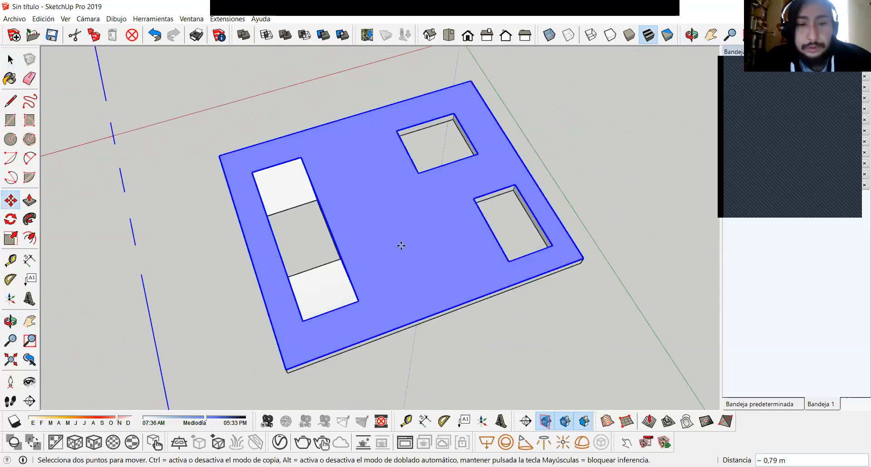
pyautogui.click(376, 240)
pyautogui.press('space')
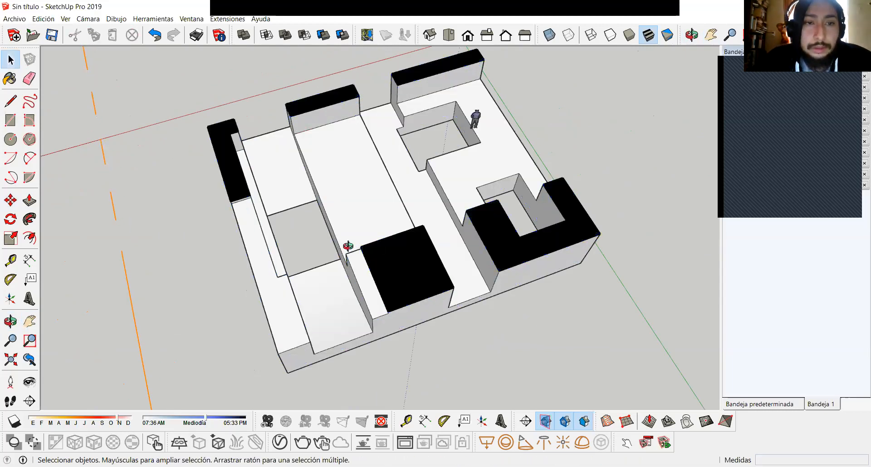
# Show the cut lower storey as a plan in top view with parallel projection.
pyautogui.click(449, 35)
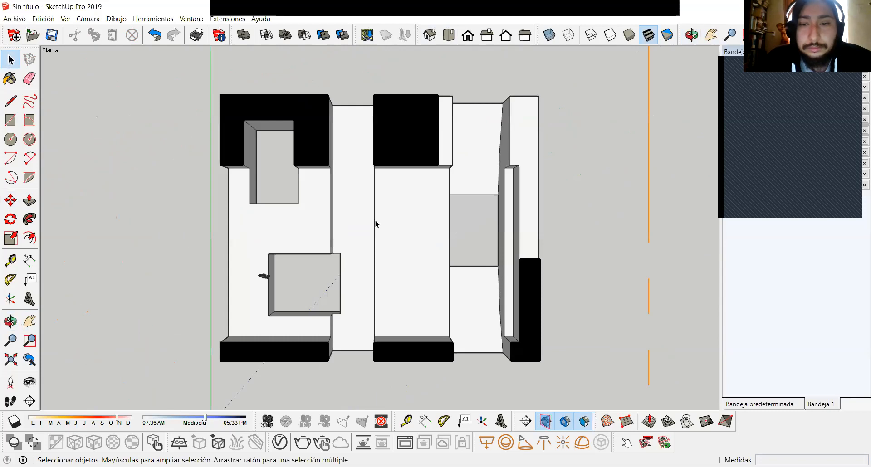
pyautogui.click(116, 18)
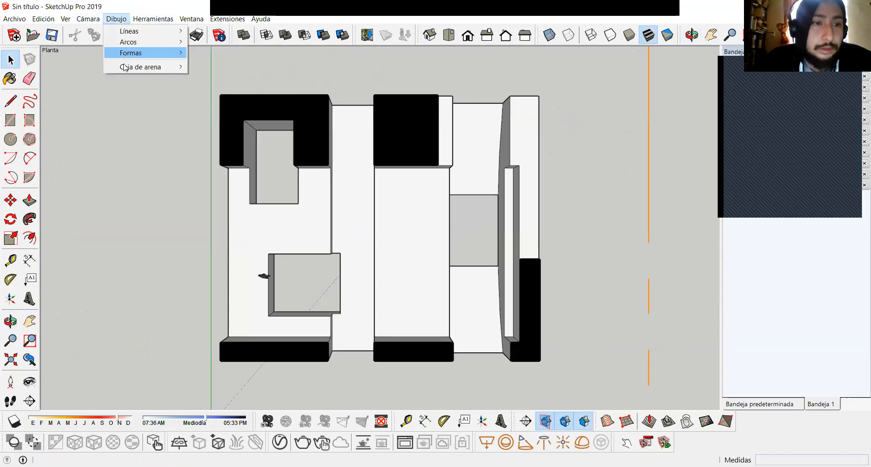
pyautogui.click(113, 66)
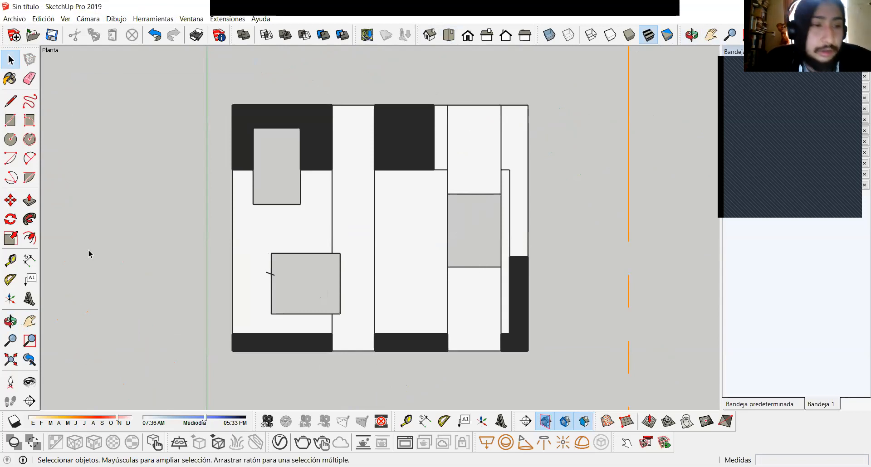
# Place two guides offset inward from opposite outer edges to both ends of the rectangular floor opening, the second about 5.33 m.
pyautogui.click(10, 260)
pyautogui.click(474, 105)
pyautogui.click(475, 194)
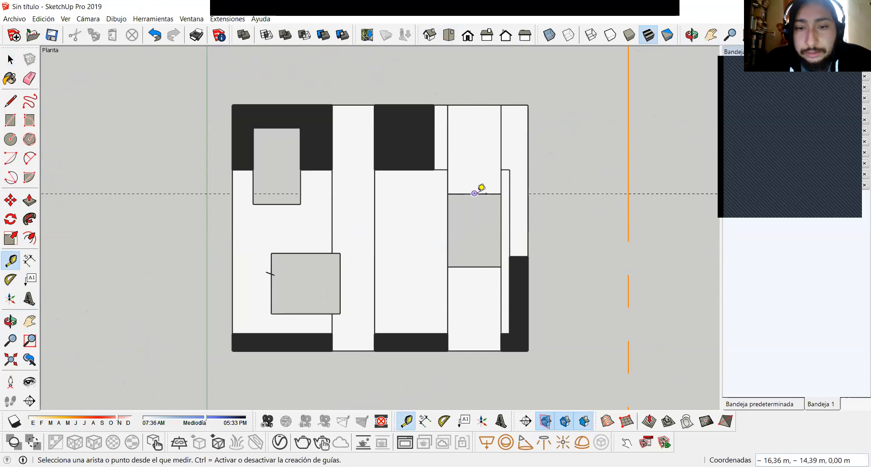
pyautogui.click(479, 351)
pyautogui.click(479, 266)
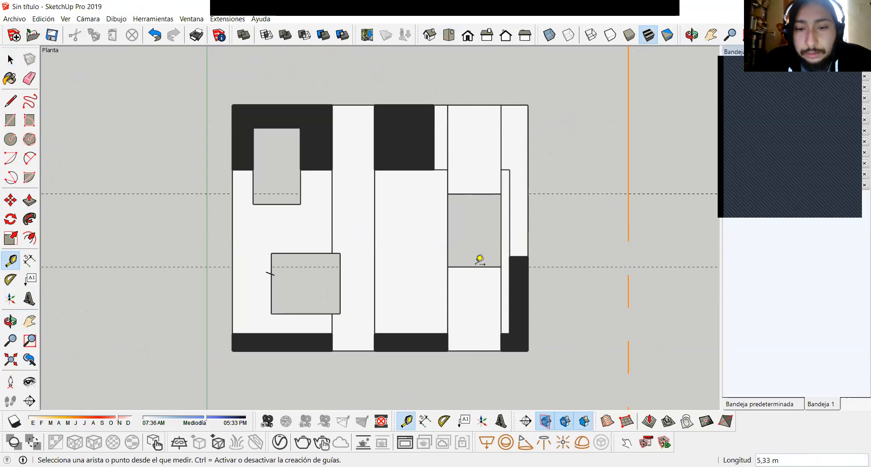
pyautogui.press('space')
# Deactivate the horizontal cut and place a vertical section plane parallel to the facade with the long lower opening.
pyautogui.scroll(-3, 476, 265)
pyautogui.keyDown('shift'); pyautogui.moveTo(448, 239); pyautogui.dragTo(353, 260, button='middle'); pyautogui.keyUp('shift')
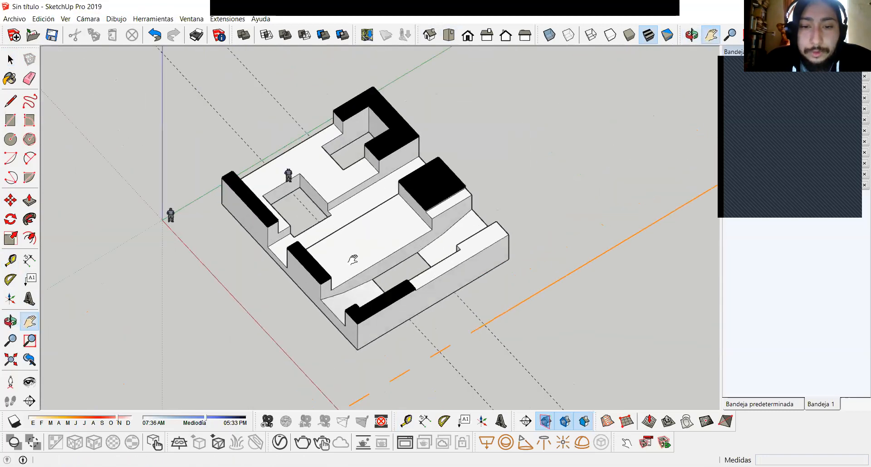
pyautogui.scroll(2, 353, 260)
pyautogui.moveTo(382, 302); pyautogui.dragTo(346, 249, button='middle')
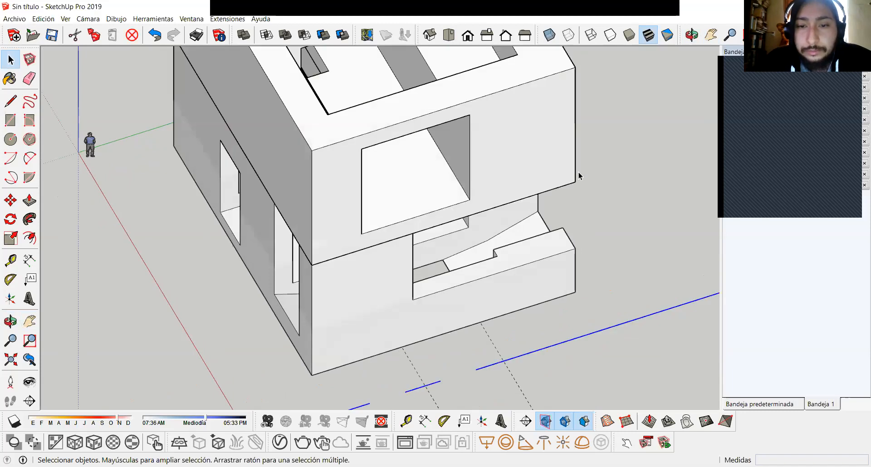
pyautogui.moveTo(567, 243); pyautogui.dragTo(347, 360, button='middle')
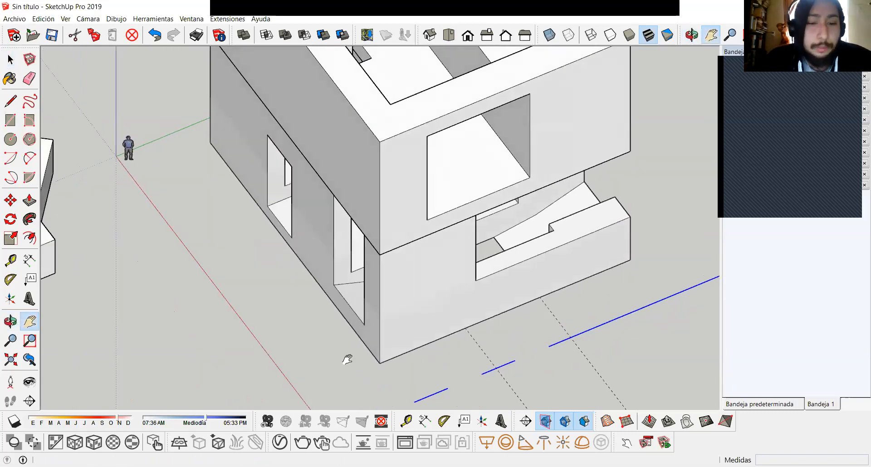
pyautogui.click(526, 421)
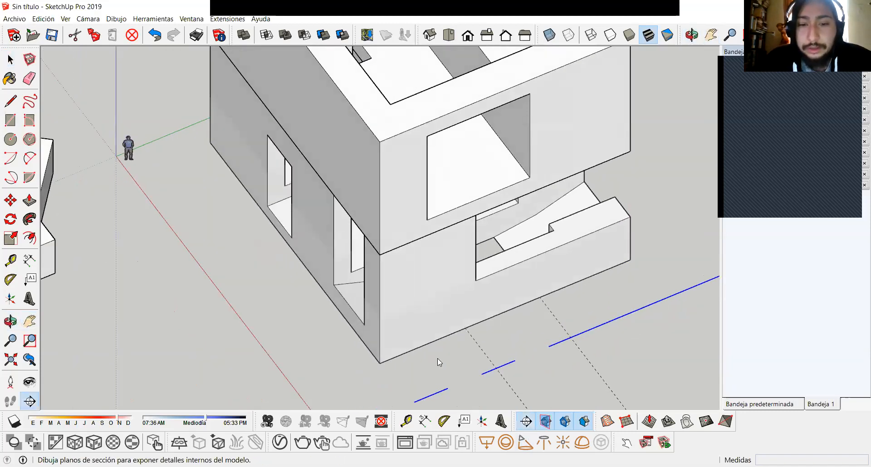
pyautogui.click(348, 273)
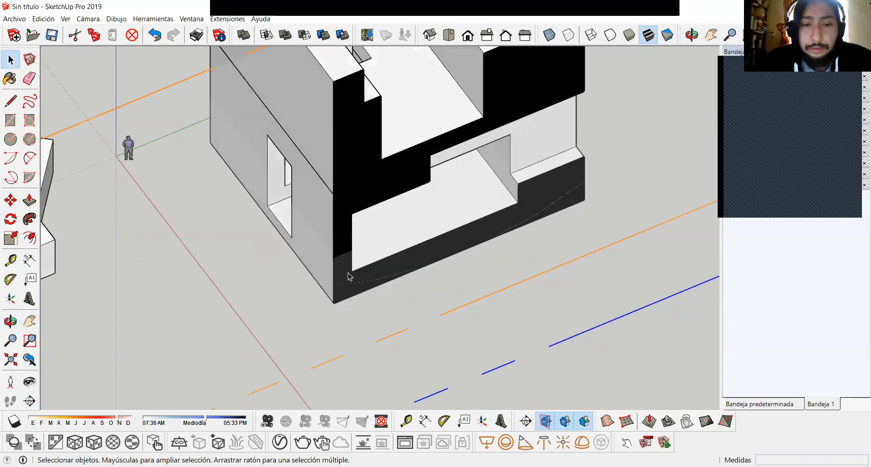
# Move the vertical section plane about 1.55 m outward, toward the facade with the long lower opening.
pyautogui.click(341, 274)
pyautogui.press('m')
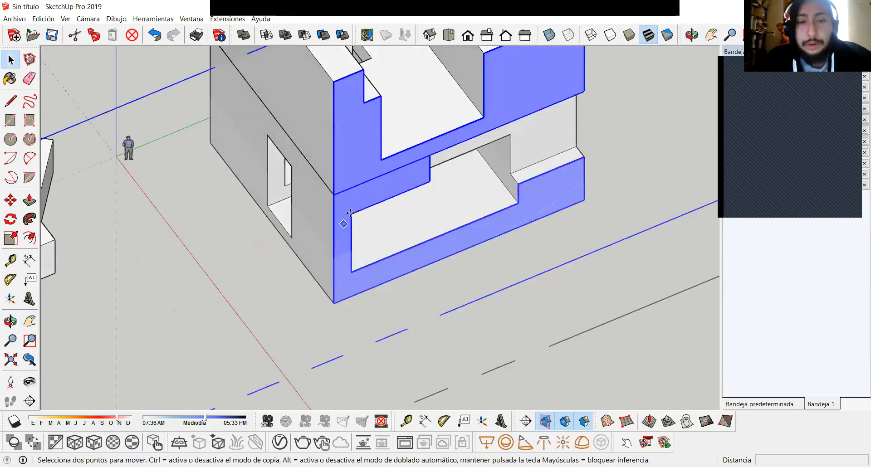
pyautogui.click(347, 271)
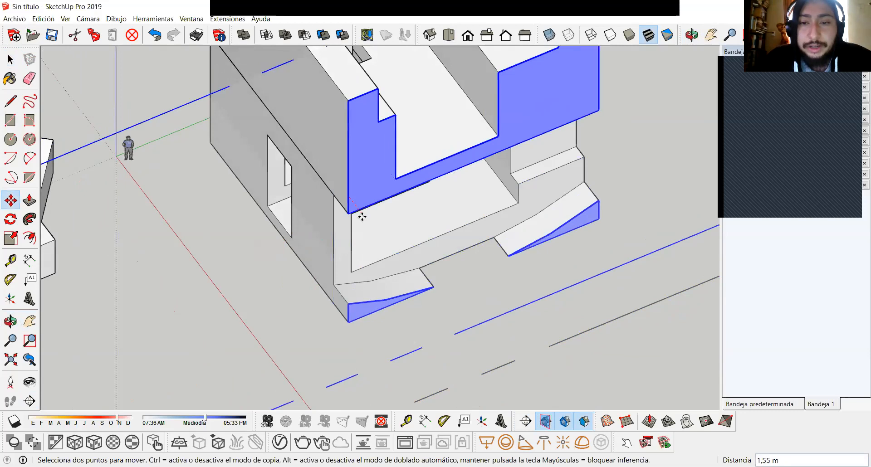
pyautogui.click(361, 216)
pyautogui.press('space')
# Switch to the right-side view and examine the vertical section through both storeys with the scale figures.
pyautogui.scroll(-2, 364, 218)
pyautogui.keyDown('shift'); pyautogui.moveTo(367, 231); pyautogui.dragTo(320, 179, button='middle'); pyautogui.keyUp('shift')
pyautogui.click(486, 35)
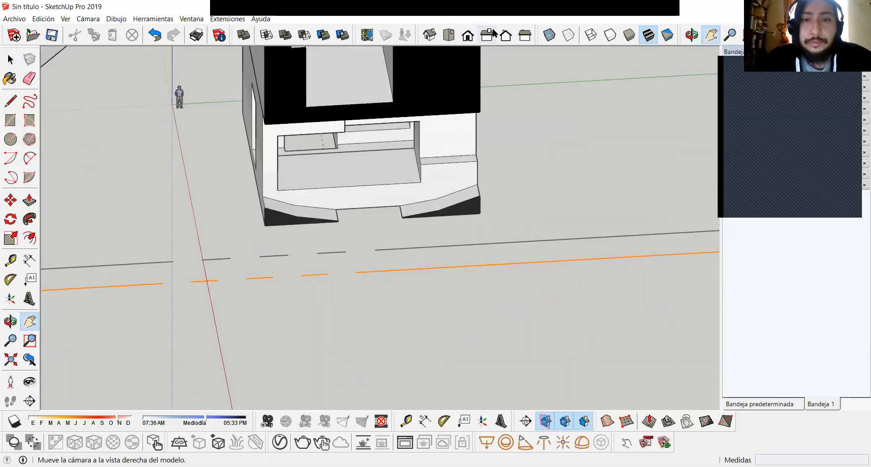
pyautogui.moveTo(441, 177); pyautogui.dragTo(418, 266)
pyautogui.scroll(1, 425, 251)
pyautogui.scroll(-1, 426, 251)
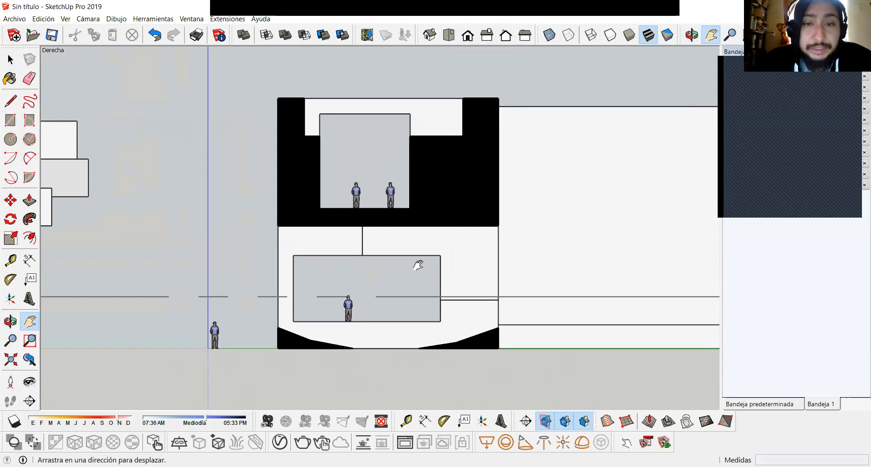
pyautogui.scroll(1, 400, 262)
pyautogui.moveTo(382, 272); pyautogui.dragTo(369, 275)
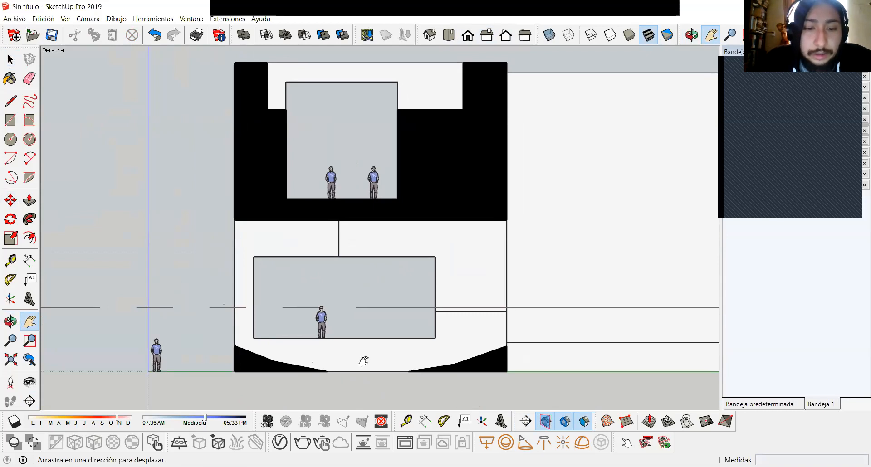
pyautogui.moveTo(366, 349); pyautogui.dragTo(299, 367)
pyautogui.scroll(1, 352, 365)
pyautogui.scroll(-1, 352, 366)
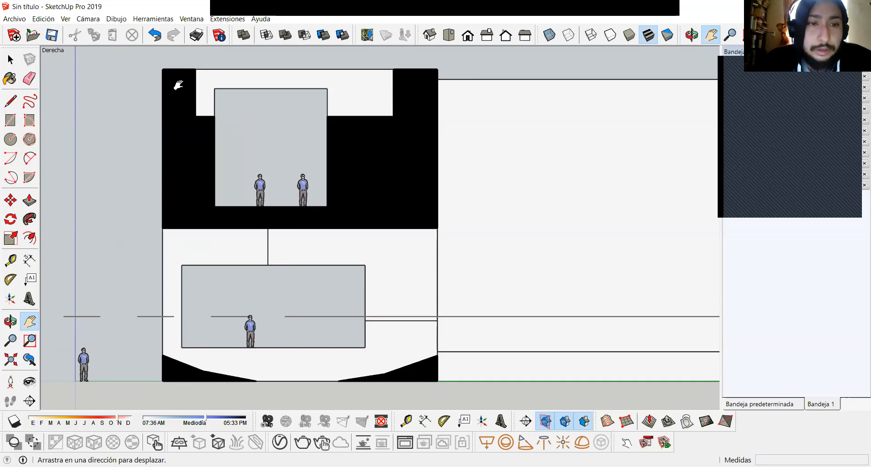
# Reactivate the horizontal section cut through the lower storey and return to an oblique view of the model.
pyautogui.press('space')
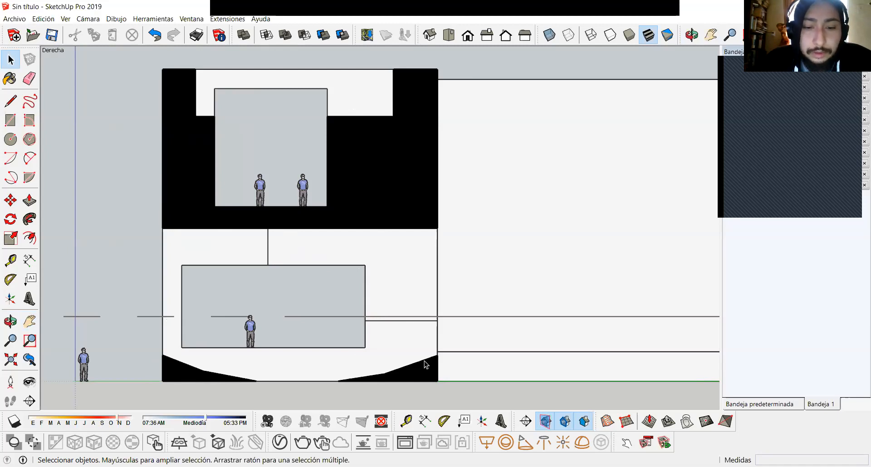
pyautogui.scroll(-3, 390, 367)
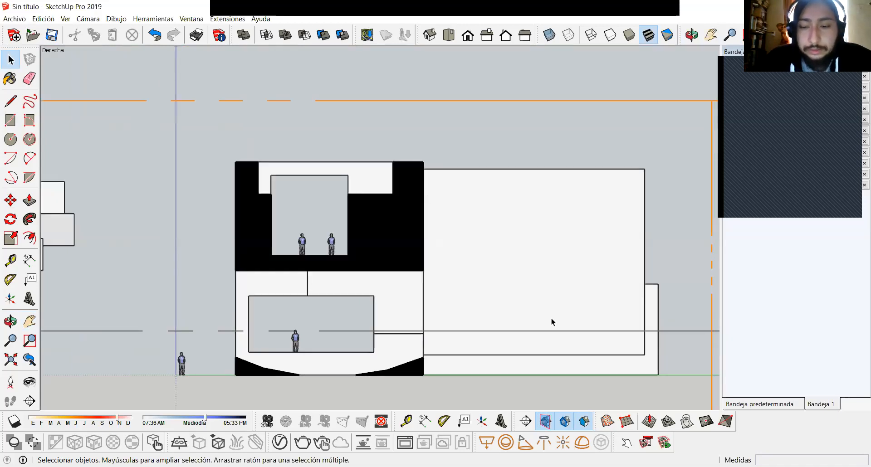
pyautogui.moveTo(508, 239); pyautogui.dragTo(681, 222, button='middle')
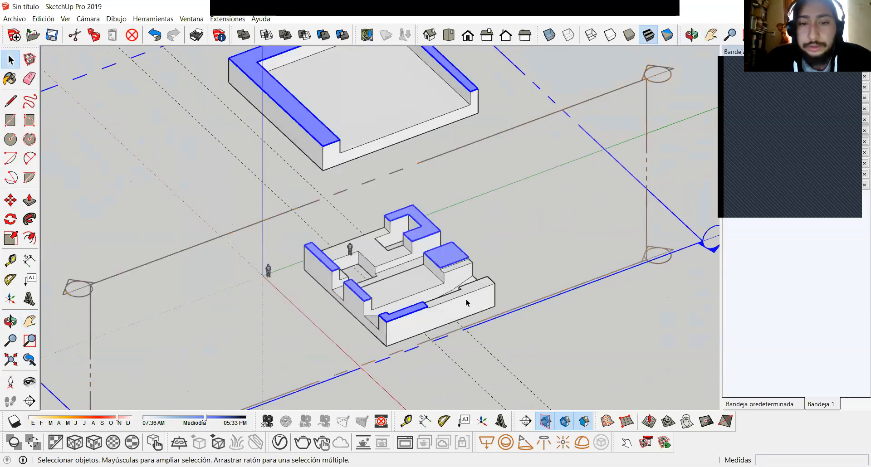
pyautogui.scroll(3, 469, 304)
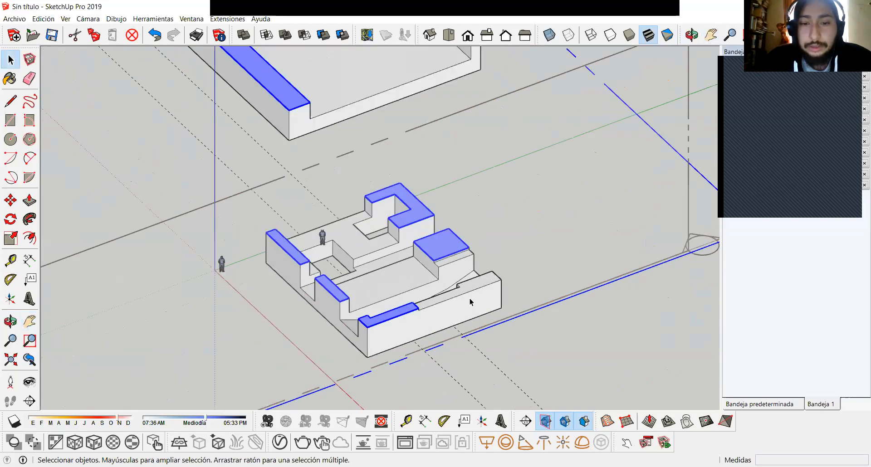
# Examine the horizontal cut through the lower storey in plan view and from an oblique angle.
pyautogui.click(449, 35)
pyautogui.scroll(3, 477, 220)
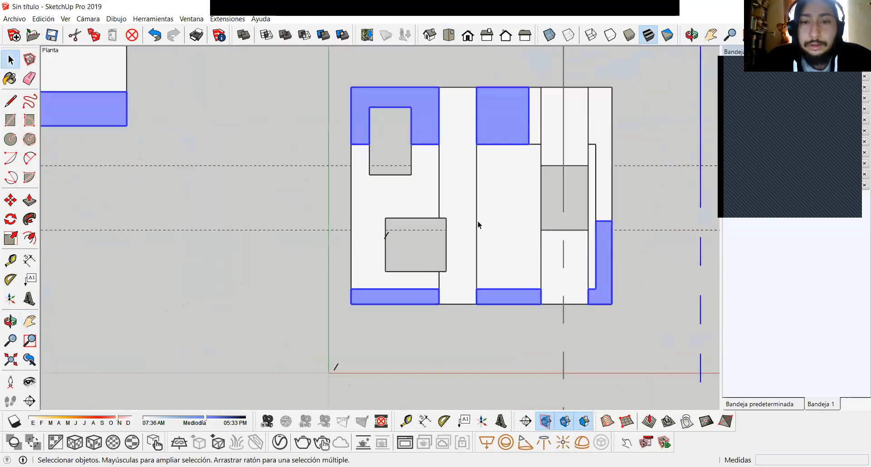
pyautogui.press('h')
pyautogui.moveTo(519, 198); pyautogui.dragTo(469, 233)
pyautogui.press('space')
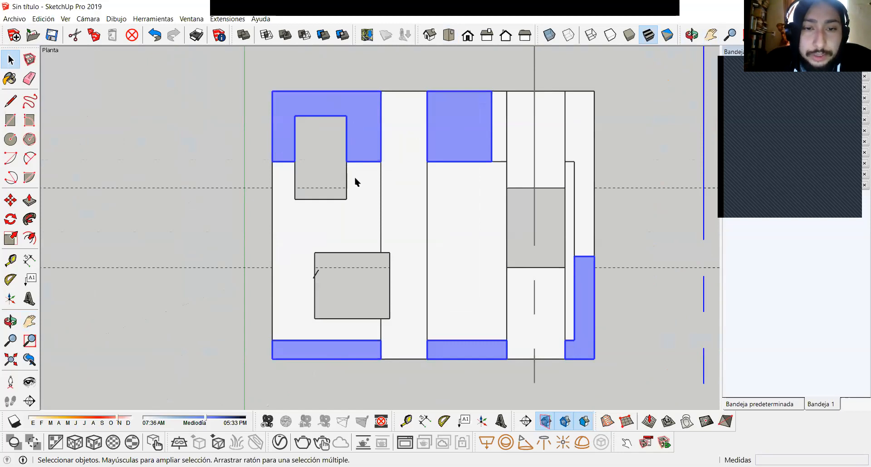
pyautogui.moveTo(397, 228); pyautogui.dragTo(499, 155, button='middle')
pyautogui.scroll(1, 370, 257)
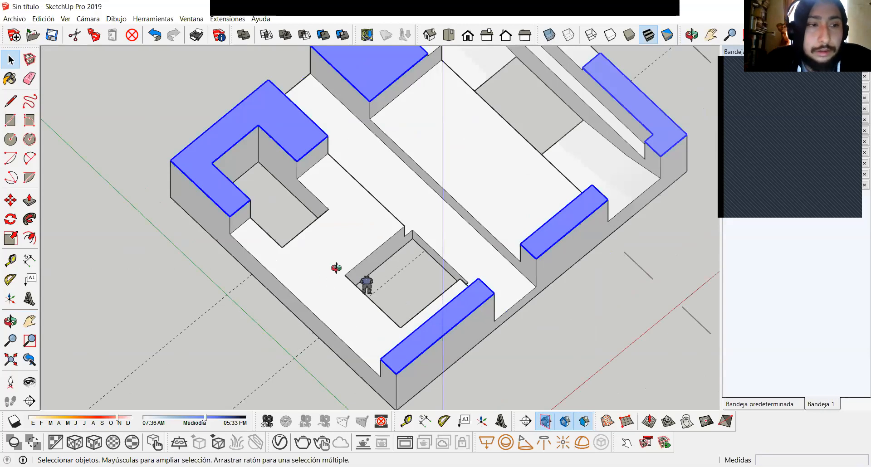
# Place a vertical section plane parallel to the green axis, along the inner side face of the corner rectangular opening.
pyautogui.moveTo(336, 267); pyautogui.dragTo(363, 295, button='middle')
pyautogui.click(526, 421)
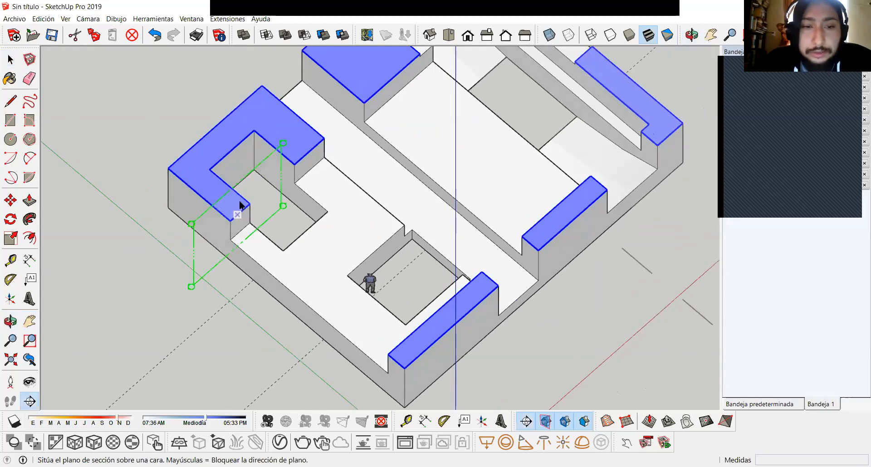
pyautogui.click(273, 172)
pyautogui.click(321, 208)
pyautogui.moveTo(341, 203); pyautogui.dragTo(348, 204, button='middle')
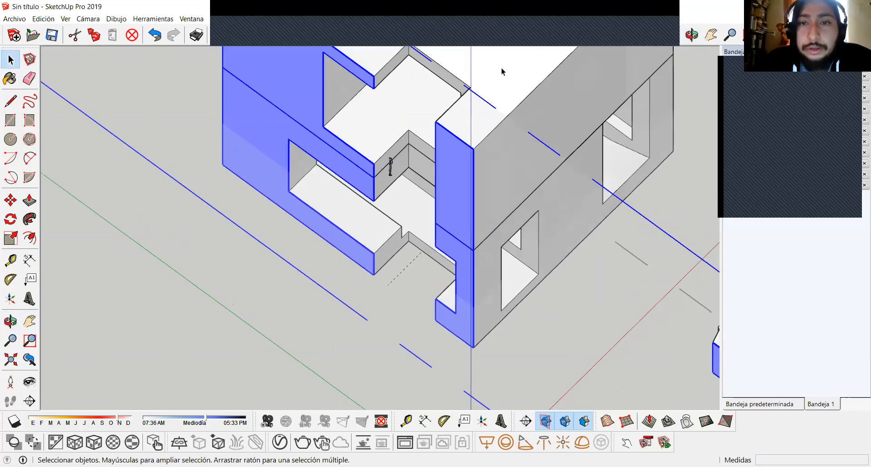
# Switch to the left-side view, deselect the section plane and examine the vertical cut through both storeys.
pyautogui.click(467, 37)
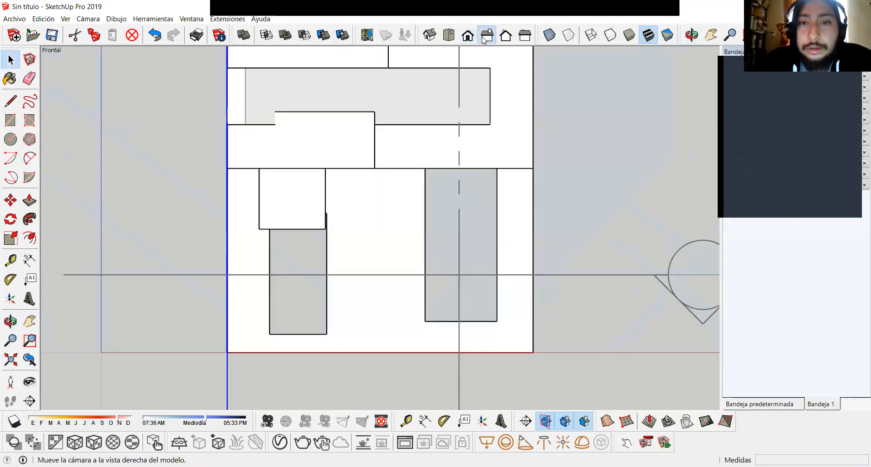
pyautogui.click(487, 36)
pyautogui.click(525, 37)
pyautogui.click(525, 37)
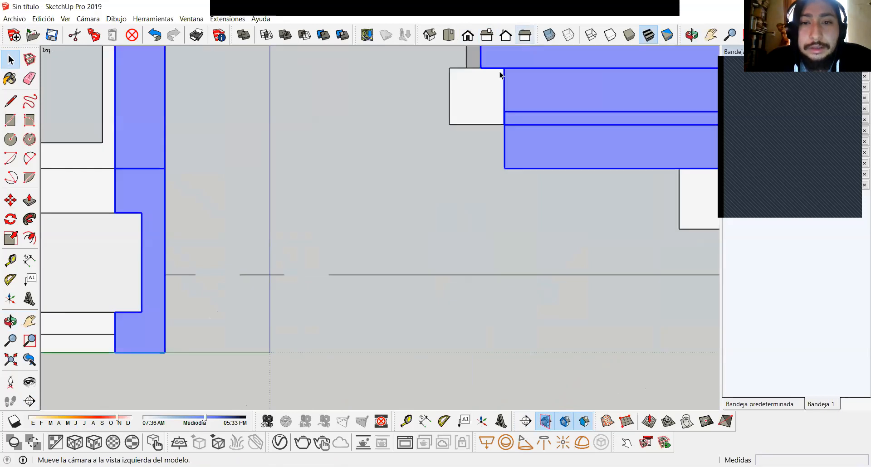
pyautogui.keyDown('shift'); pyautogui.moveTo(271, 235); pyautogui.dragTo(373, 229, button='middle'); pyautogui.keyUp('shift')
pyautogui.scroll(2, 378, 228)
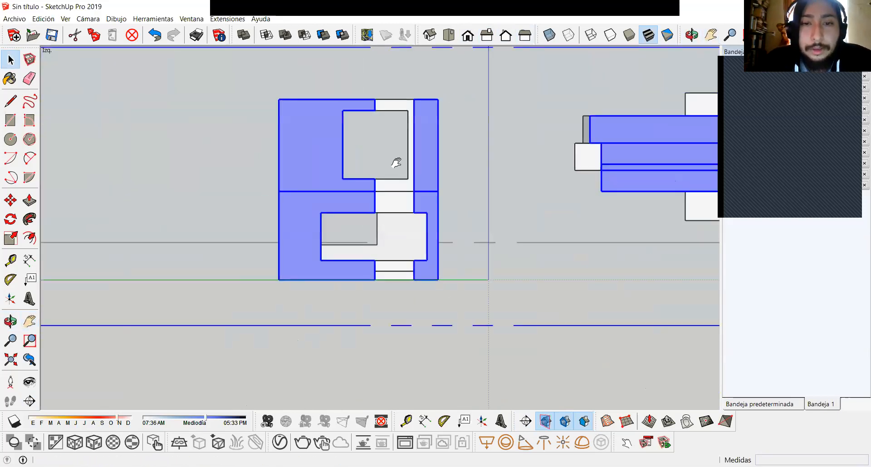
pyautogui.click(443, 349)
pyautogui.scroll(3, 433, 279)
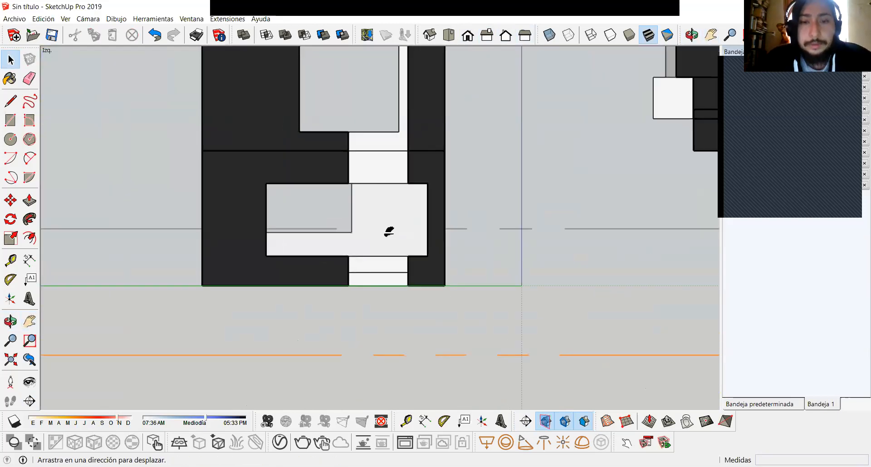
pyautogui.keyDown('shift'); pyautogui.moveTo(389, 229); pyautogui.dragTo(391, 249, button='middle'); pyautogui.keyUp('shift')
pyautogui.scroll(1, 396, 297)
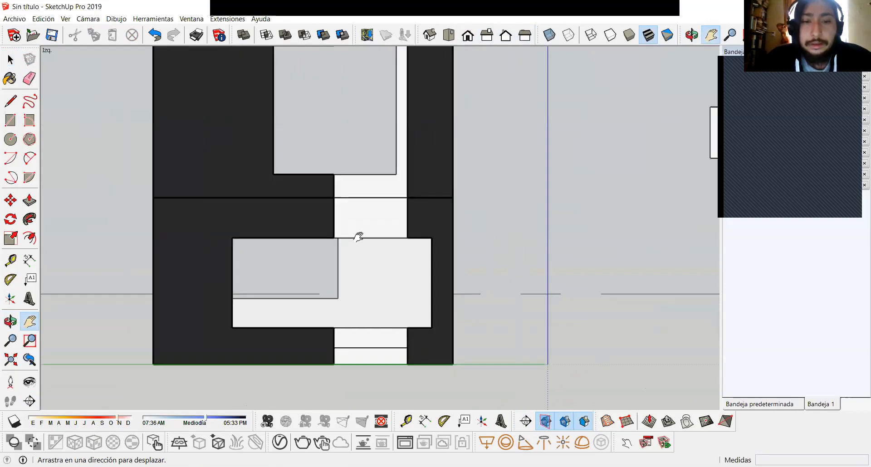
pyautogui.scroll(-1, 357, 200)
pyautogui.moveTo(370, 70); pyautogui.dragTo(362, 109)
pyautogui.press('space')
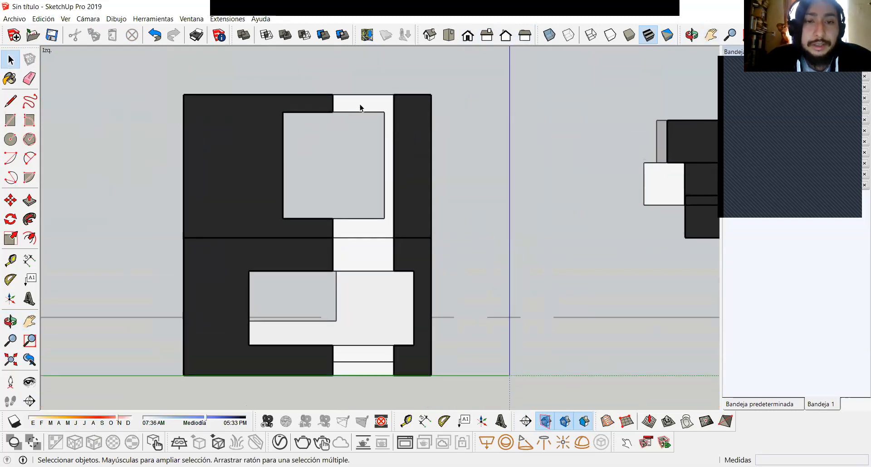
# Try deleting the vertical section plane and undo the deletion.
pyautogui.click(377, 209)
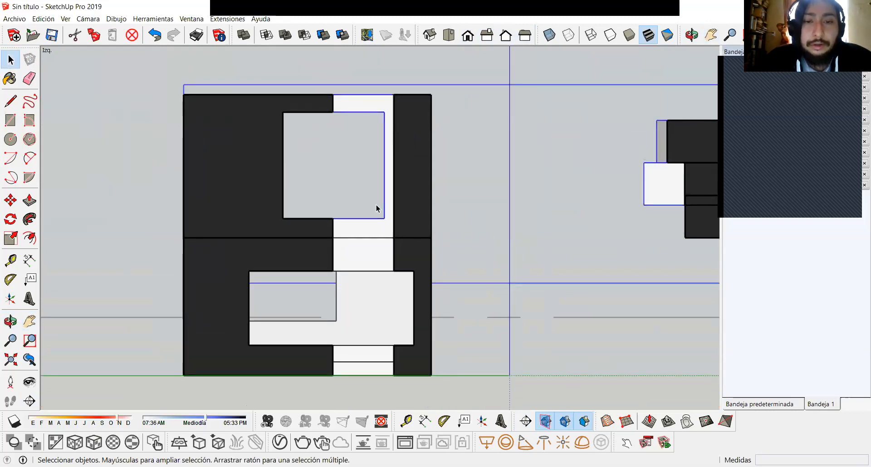
pyautogui.tripleClick(410, 156)
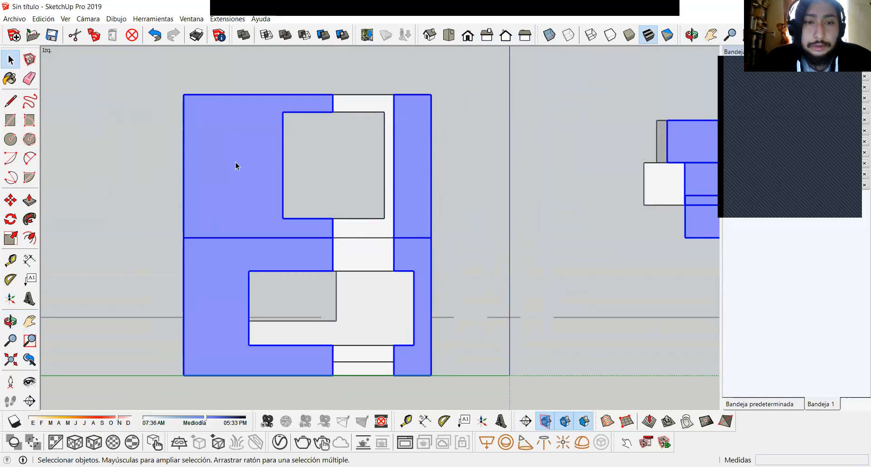
pyautogui.press('Delete')
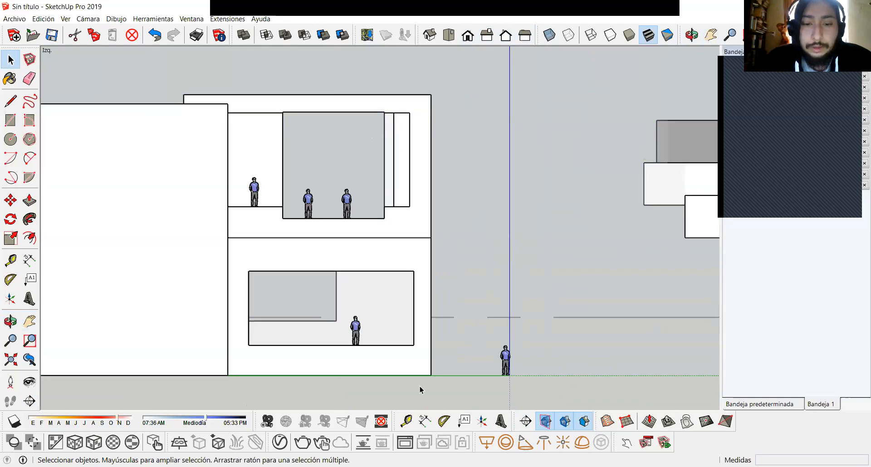
pyautogui.hotkey('ctrl', 'z')
# Examine the lower storey in the left-side section, and check the positions of both vertical section planes in plan view.
pyautogui.scroll(2, 350, 335)
pyautogui.press('h')
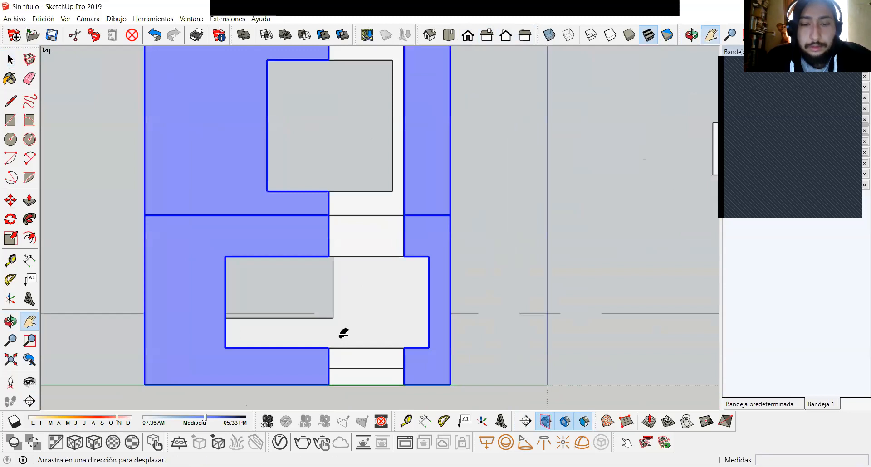
pyautogui.moveTo(352, 335); pyautogui.dragTo(370, 309)
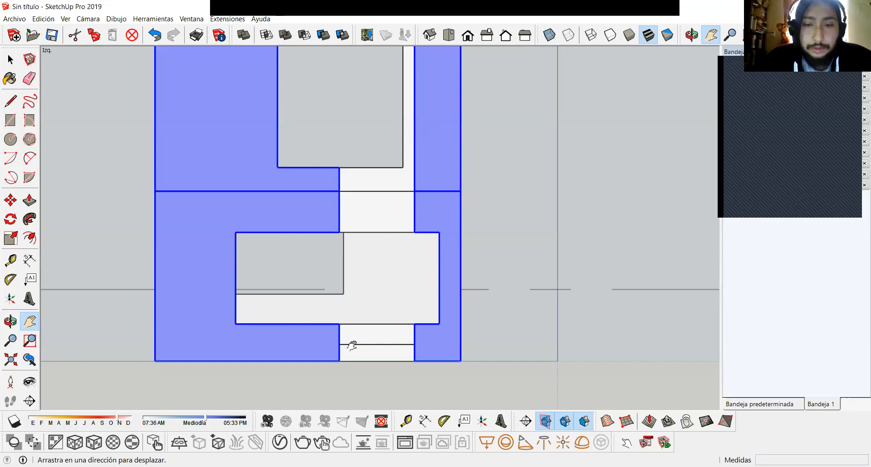
pyautogui.press('space')
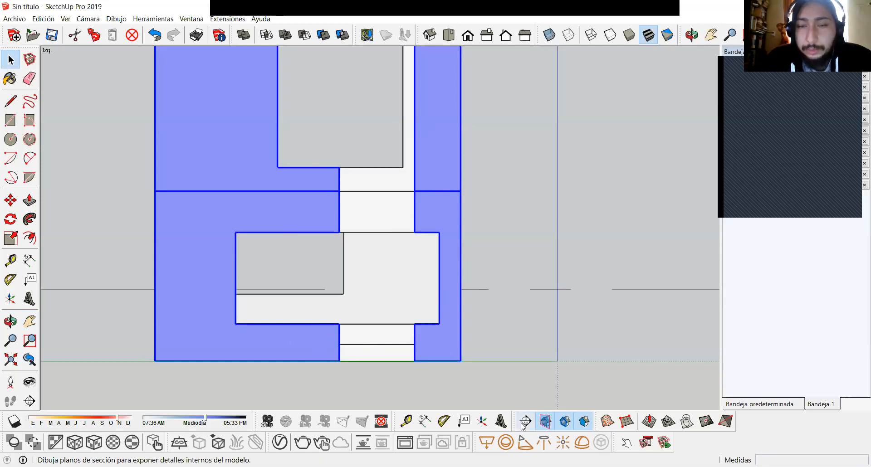
pyautogui.click(430, 41)
pyautogui.click(449, 35)
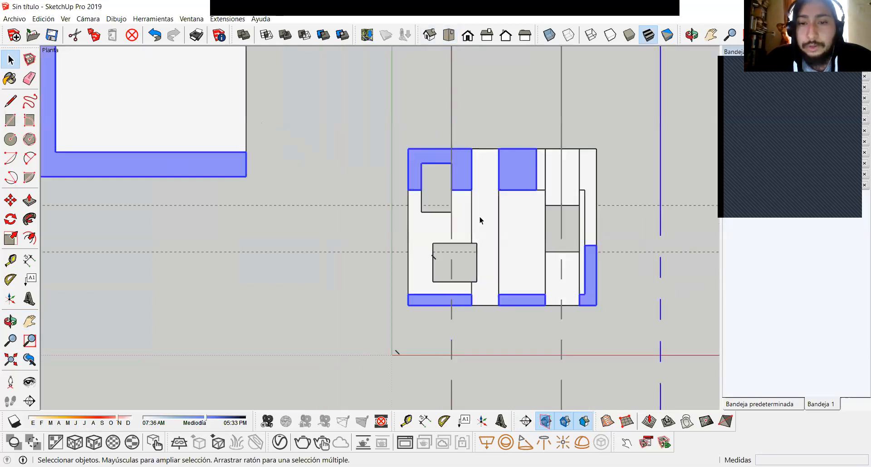
pyautogui.scroll(5, 420, 176)
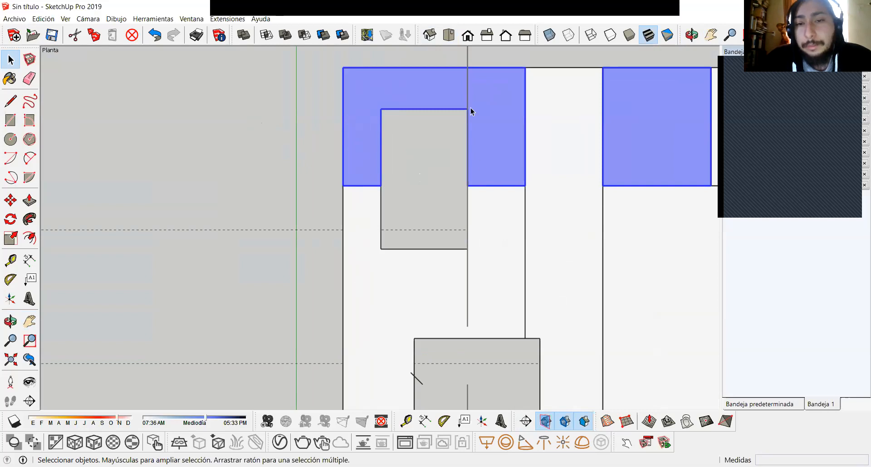
pyautogui.scroll(-4, 450, 268)
pyautogui.keyDown('shift'); pyautogui.moveTo(475, 225); pyautogui.dragTo(375, 206, button='middle'); pyautogui.keyUp('shift')
pyautogui.moveTo(414, 232); pyautogui.dragTo(373, 200, button='middle')
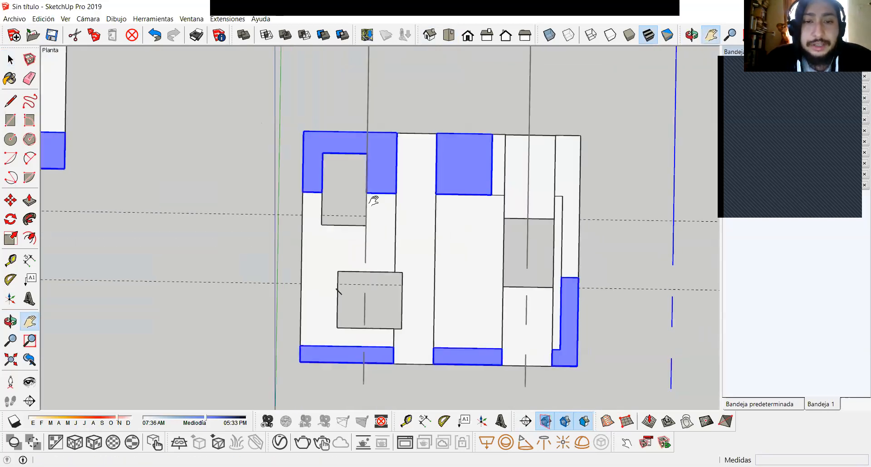
pyautogui.click(448, 34)
pyautogui.scroll(1, 405, 164)
pyautogui.press('space')
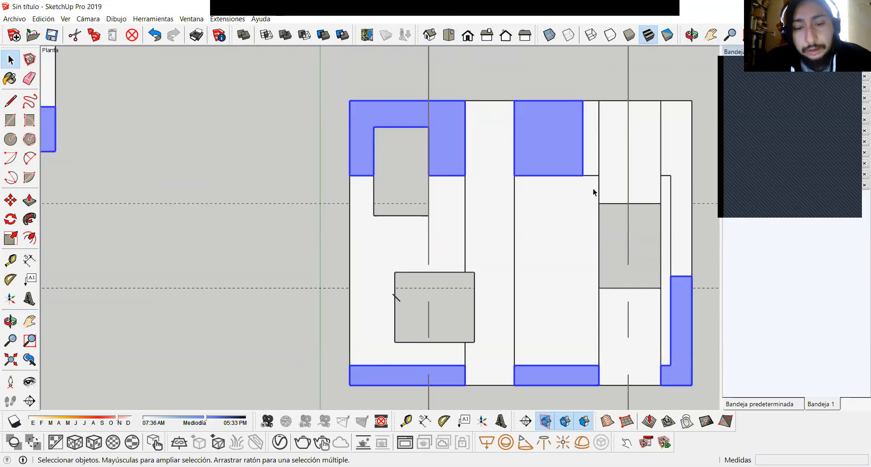
pyautogui.press('h')
pyautogui.moveTo(519, 179); pyautogui.dragTo(426, 177)
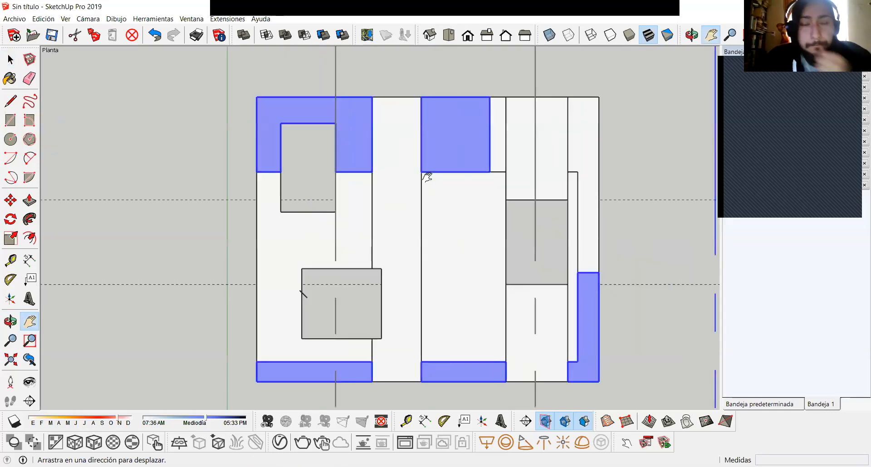
# Return to an oblique view, deselect the section plane, and hide the section planes and cuts to show the whole building.
pyautogui.keyDown('shift'); pyautogui.moveTo(442, 194); pyautogui.dragTo(213, 89, button='middle'); pyautogui.keyUp('shift')
pyautogui.scroll(-1, 423, 191)
pyautogui.moveTo(395, 231)
pyautogui.keyDown('shift'); pyautogui.mouseDown(button='middle')
pyautogui.moveTo(420, 242)
pyautogui.moveTo(356, 207)
pyautogui.moveTo(408, 229)
pyautogui.mouseUp(button='middle'); pyautogui.keyUp('shift')
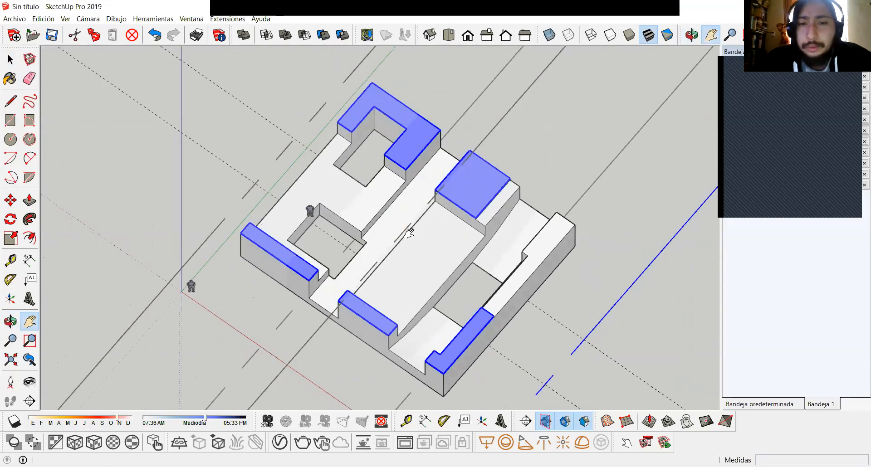
pyautogui.press('space')
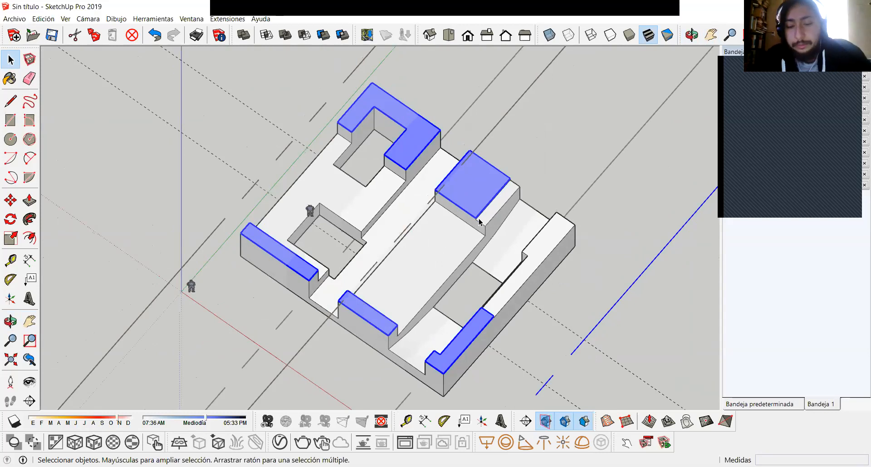
pyautogui.moveTo(479, 132); pyautogui.dragTo(488, 235, button='middle')
pyautogui.scroll(3, 418, 256)
pyautogui.keyDown('shift'); pyautogui.moveTo(416, 258); pyautogui.dragTo(445, 223, button='middle'); pyautogui.keyUp('shift')
pyautogui.click(667, 219)
pyautogui.click(547, 423)
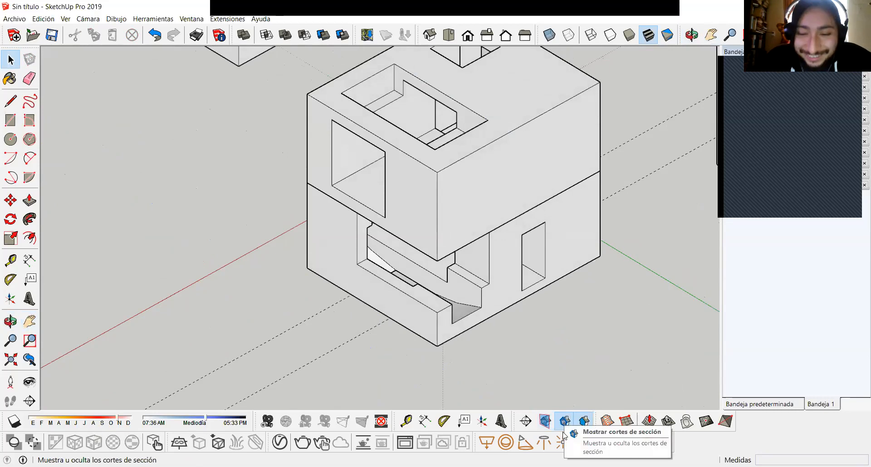
# Examine the uncut building from around its facades, including the roof openings and the side with the scale figures.
pyautogui.scroll(-2, 467, 293)
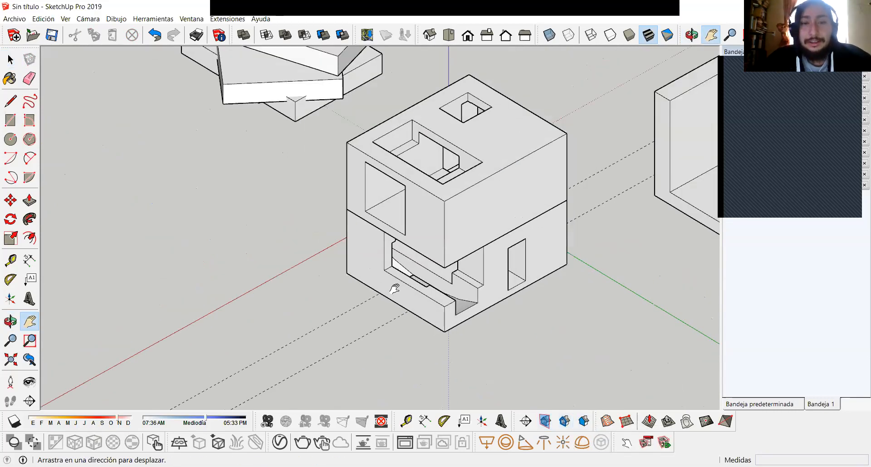
pyautogui.keyDown('shift'); pyautogui.moveTo(395, 288); pyautogui.dragTo(316, 311, button='middle'); pyautogui.keyUp('shift')
pyautogui.moveTo(445, 299); pyautogui.dragTo(472, 314, button='middle')
pyautogui.scroll(-3, 351, 271)
pyautogui.moveTo(263, 272); pyautogui.dragTo(467, 239, button='middle')
pyautogui.scroll(4, 450, 286)
pyautogui.scroll(-2, 467, 239)
pyautogui.moveTo(467, 238); pyautogui.dragTo(438, 271)
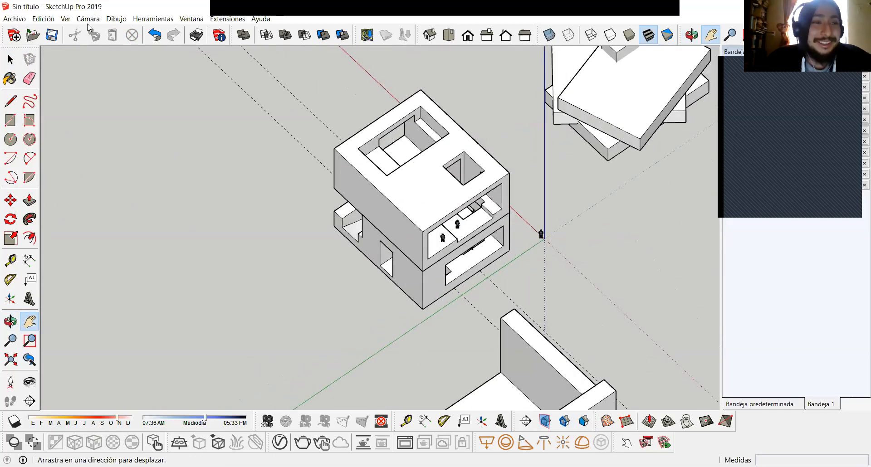
# Switch to the standard isometric view and examine the carved openings and the scale figures inside both storeys.
pyautogui.click(89, 19)
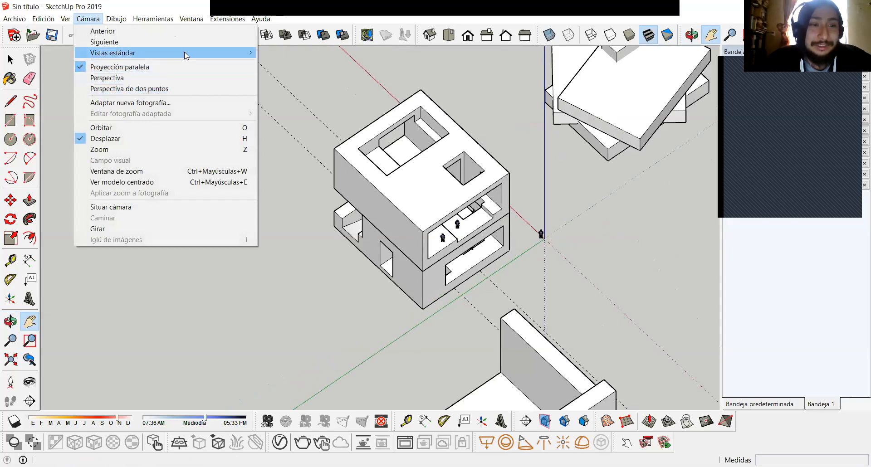
pyautogui.moveTo(185, 53)
pyautogui.click(292, 118)
pyautogui.moveTo(281, 206); pyautogui.dragTo(369, 248)
pyautogui.scroll(3, 369, 247)
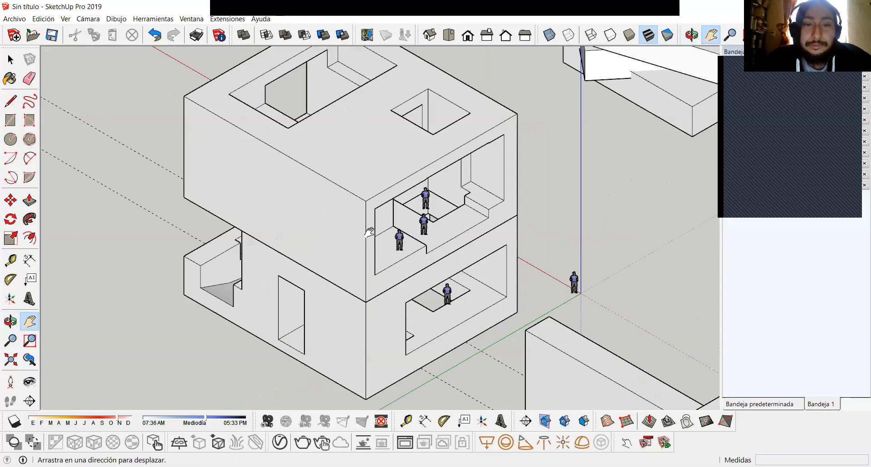
pyautogui.scroll(2, 369, 232)
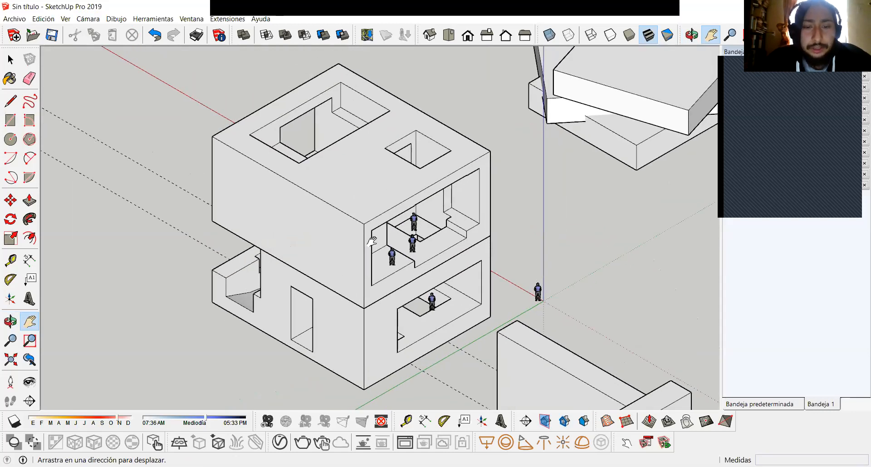
pyautogui.scroll(3, 380, 244)
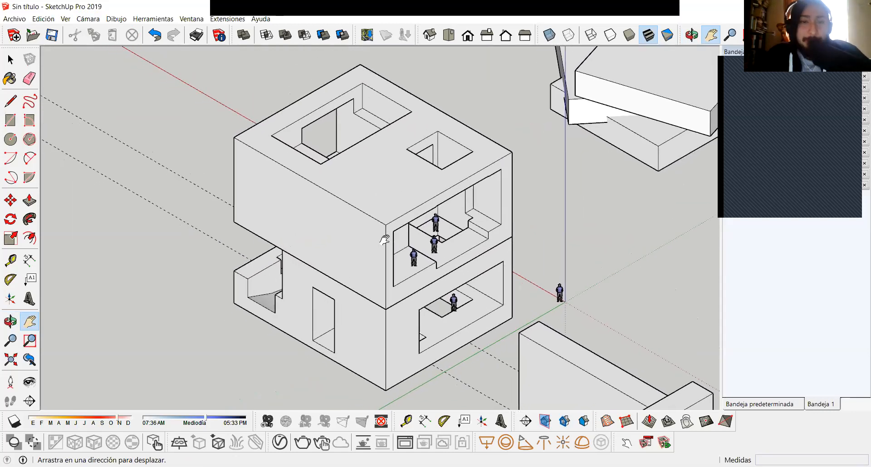
pyautogui.moveTo(386, 246); pyautogui.dragTo(394, 234)
pyautogui.scroll(-1, 391, 240)
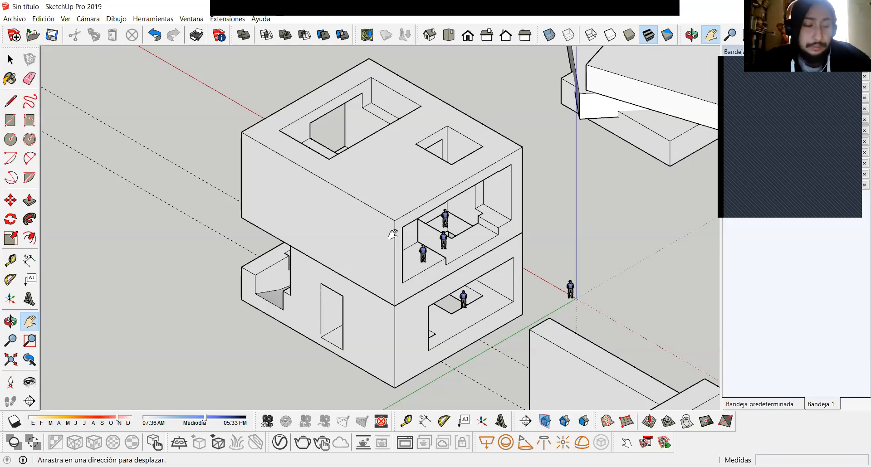
# Identify the upper volume by selecting it, clear the selection, and view the building from the opposite corner.
pyautogui.press('space')
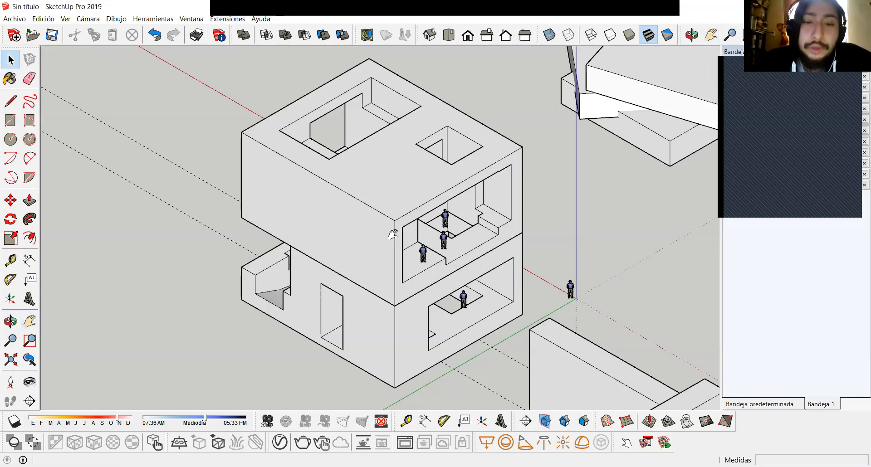
pyautogui.click(347, 178)
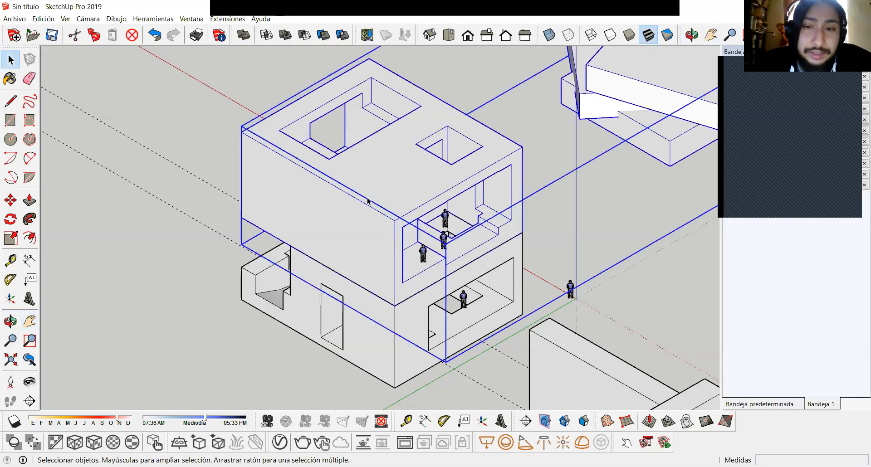
pyautogui.click(536, 128)
pyautogui.moveTo(405, 271); pyautogui.dragTo(589, 255, button='middle')
pyautogui.keyDown('shift'); pyautogui.moveTo(324, 283); pyautogui.dragTo(396, 292, button='middle'); pyautogui.keyUp('shift')
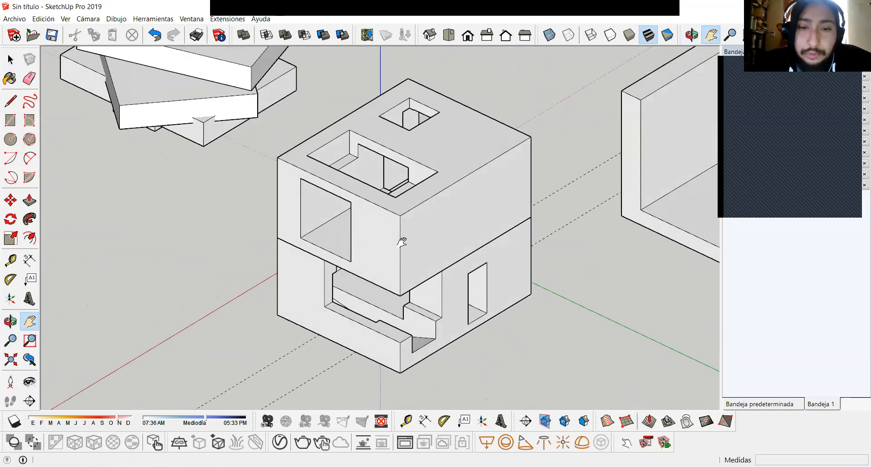
# Examine the building's roof and facade openings from one corner and from the opposite side with the scale figures.
pyautogui.moveTo(402, 242); pyautogui.dragTo(395, 272, button='middle')
pyautogui.keyDown('shift'); pyautogui.moveTo(404, 237); pyautogui.dragTo(396, 285, button='middle'); pyautogui.keyUp('shift')
pyautogui.scroll(2, 393, 286)
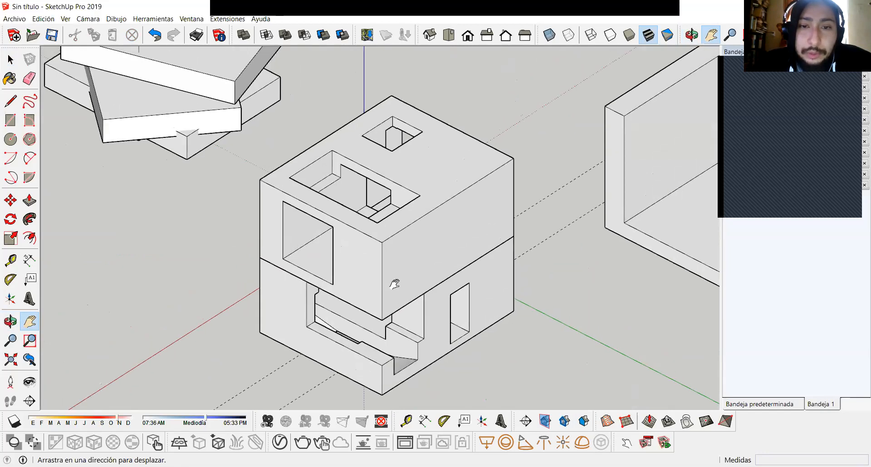
pyautogui.moveTo(386, 312)
pyautogui.mouseDown()
pyautogui.moveTo(389, 289)
pyautogui.moveTo(395, 304)
pyautogui.mouseUp()
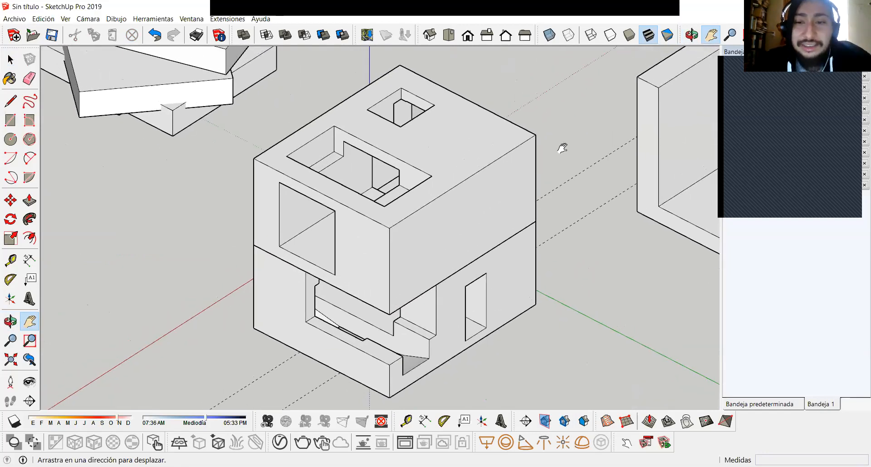
pyautogui.press('space')
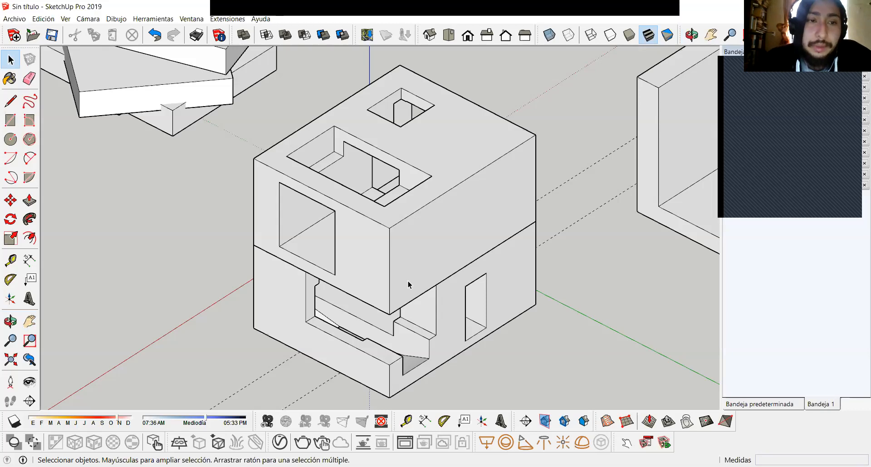
pyautogui.press('h')
pyautogui.moveTo(398, 275); pyautogui.dragTo(382, 272)
pyautogui.press('space')
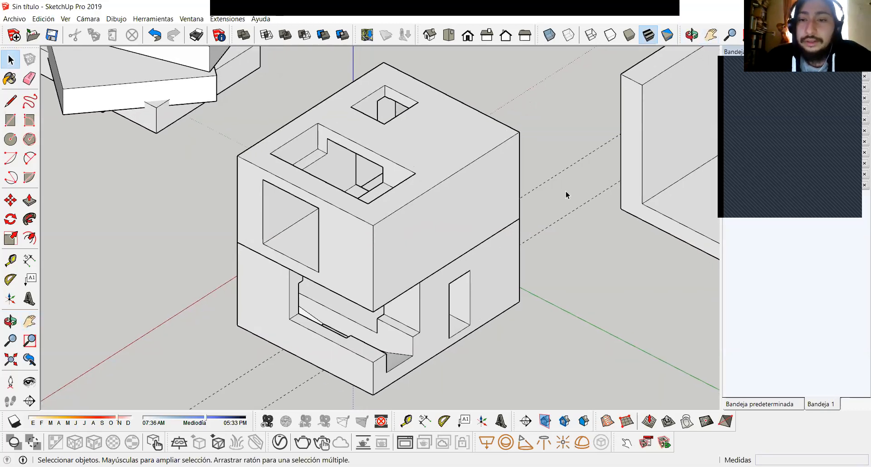
pyautogui.keyDown('shift'); pyautogui.moveTo(440, 205); pyautogui.dragTo(299, 204, button='middle'); pyautogui.keyUp('shift')
pyautogui.scroll(-3, 299, 204)
pyautogui.moveTo(415, 220); pyautogui.dragTo(300, 285, button='middle')
pyautogui.scroll(6, 385, 271)
pyautogui.scroll(1, 379, 275)
pyautogui.scroll(1, 300, 284)
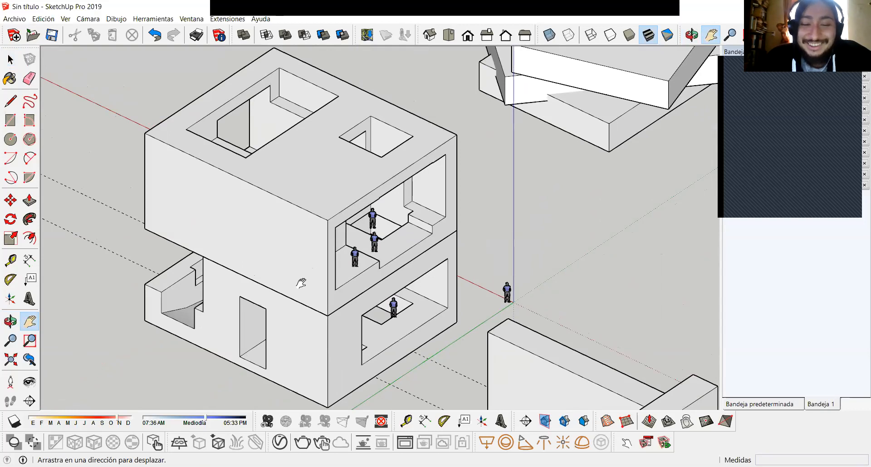
# Identify the upper and lower volumes of the building by selecting each in turn, and clear the selection.
pyautogui.press('space')
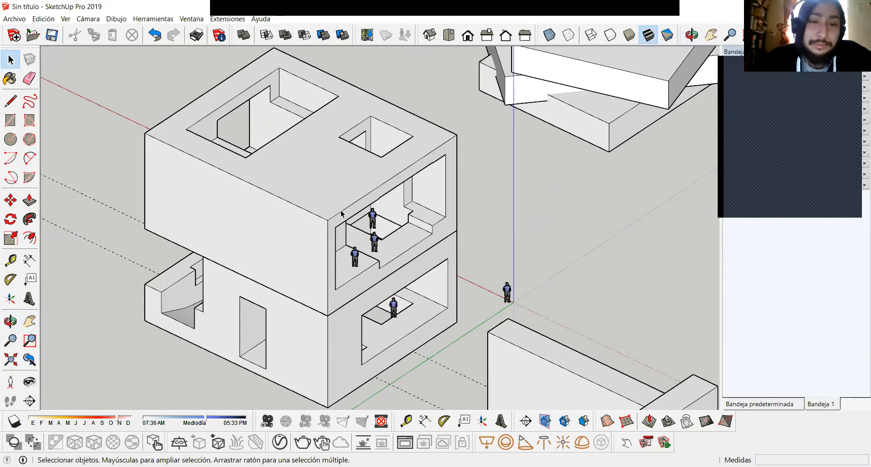
pyautogui.click(342, 215)
pyautogui.scroll(-2, 336, 245)
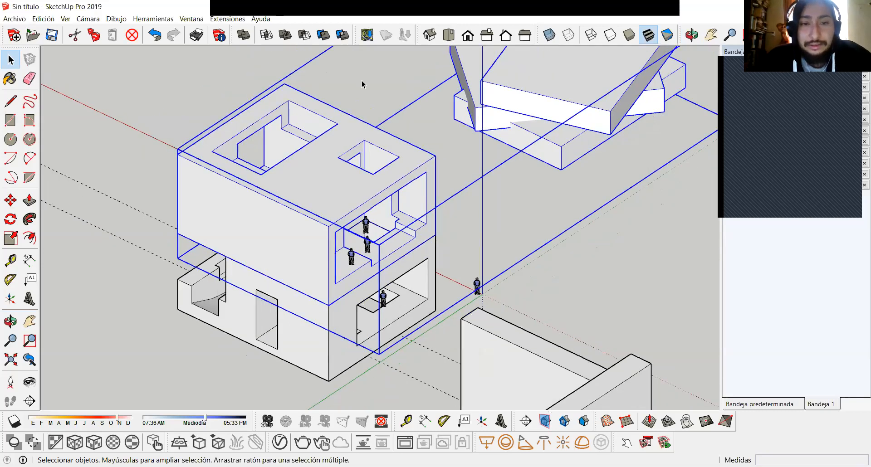
pyautogui.click(216, 90)
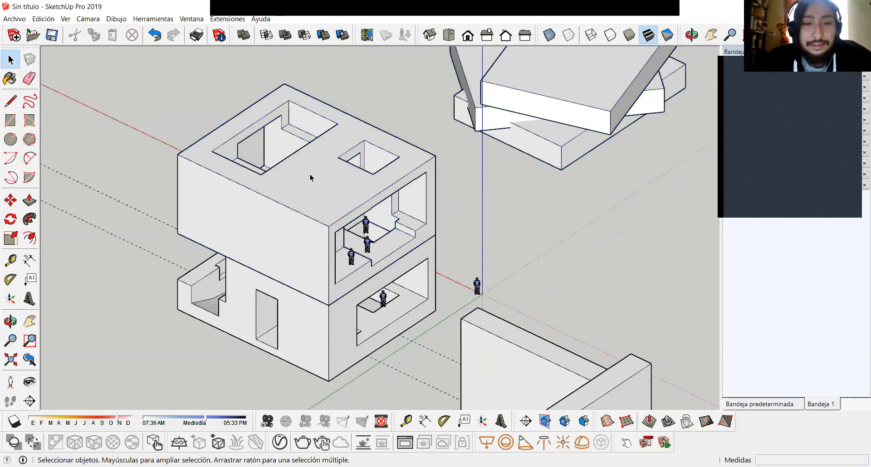
pyautogui.click(324, 209)
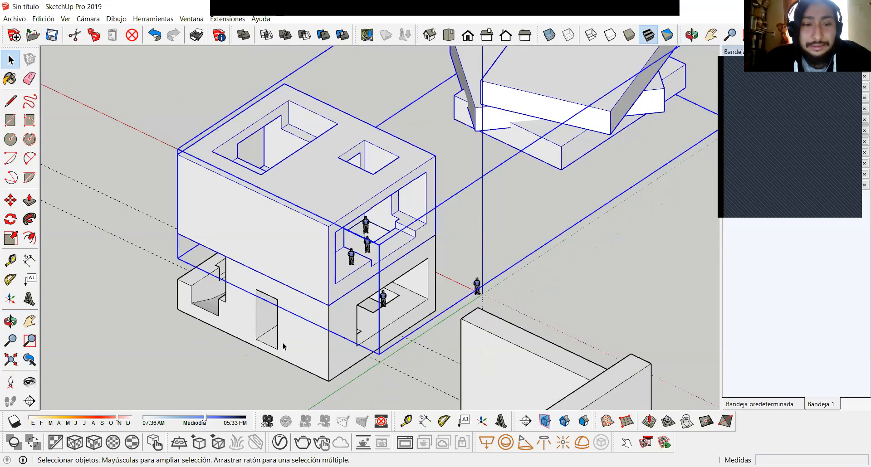
pyautogui.click(303, 263)
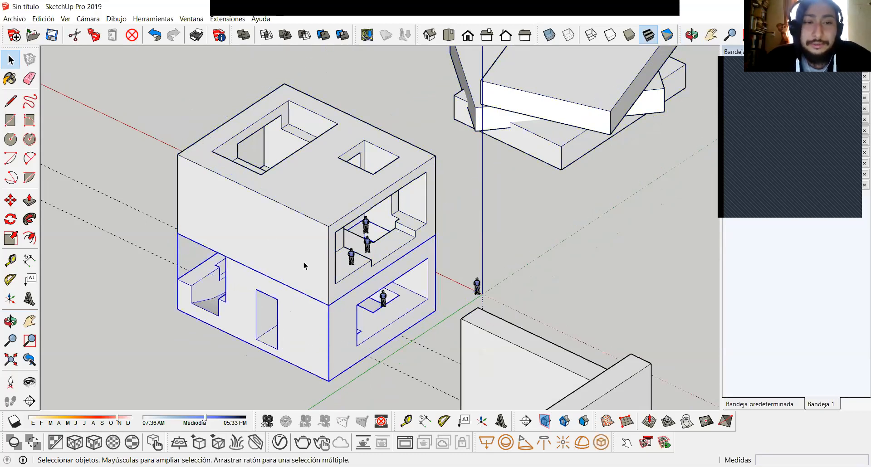
pyautogui.click(167, 108)
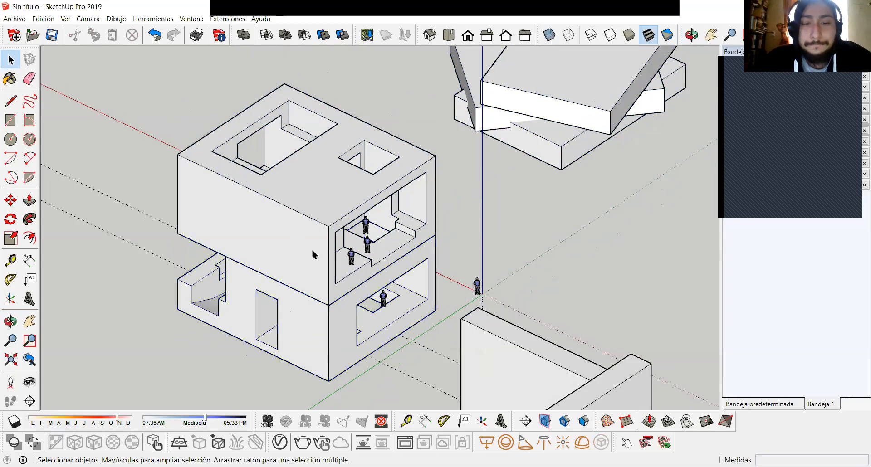
pyautogui.press('h')
pyautogui.moveTo(307, 247); pyautogui.dragTo(207, 284)
pyautogui.scroll(3, 255, 277)
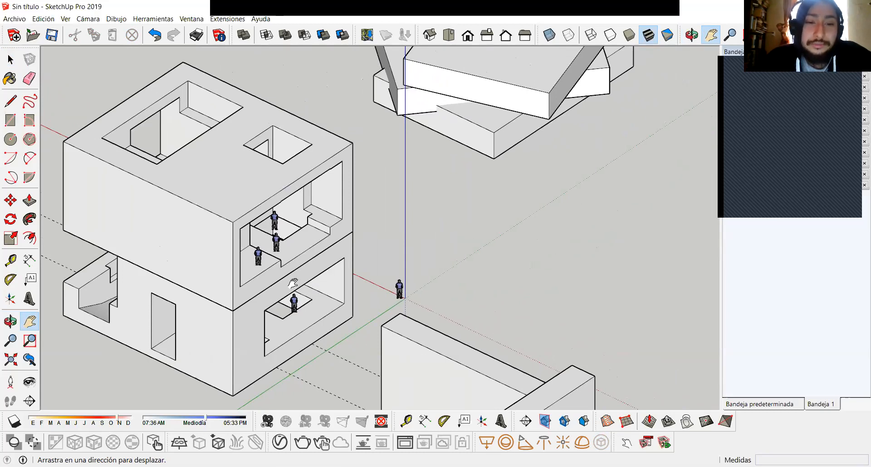
pyautogui.moveTo(293, 254); pyautogui.dragTo(300, 253)
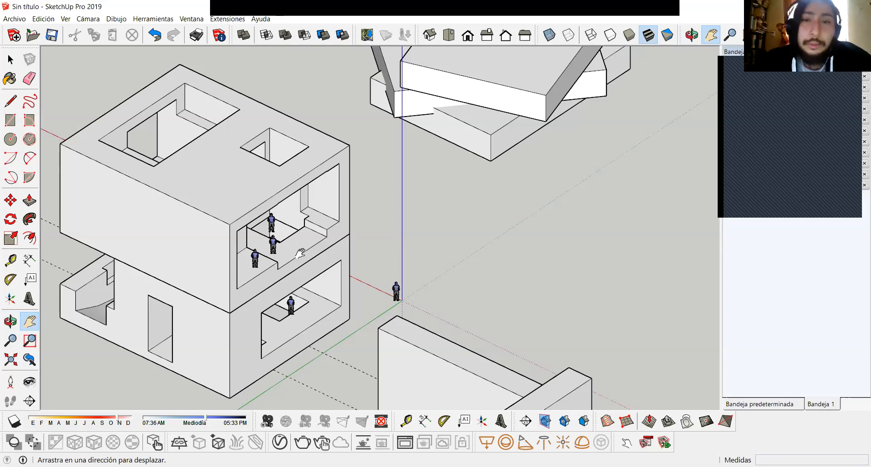
pyautogui.moveTo(290, 261); pyautogui.dragTo(214, 277)
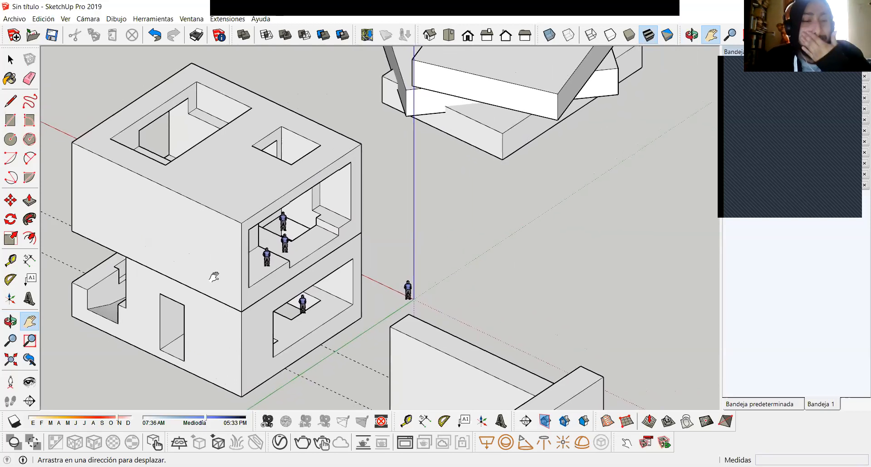
pyautogui.moveTo(213, 277); pyautogui.dragTo(388, 272)
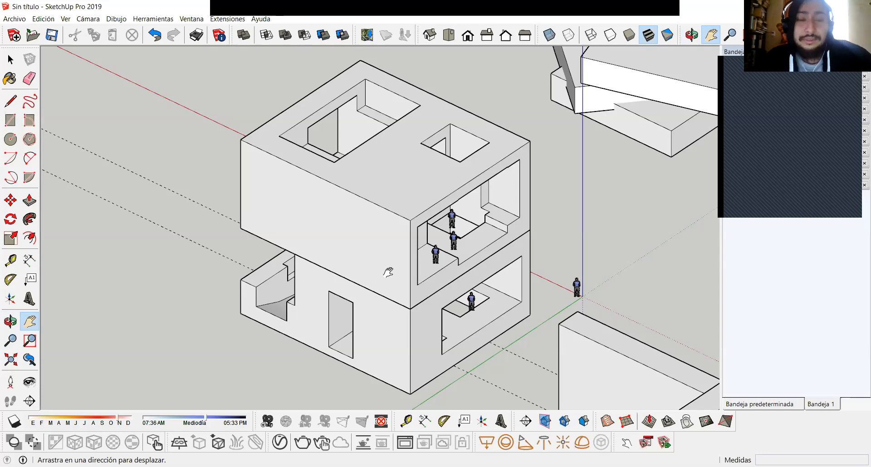
pyautogui.moveTo(418, 249)
pyautogui.mouseDown()
pyautogui.moveTo(402, 252)
pyautogui.moveTo(433, 252)
pyautogui.moveTo(411, 254)
pyautogui.mouseUp()
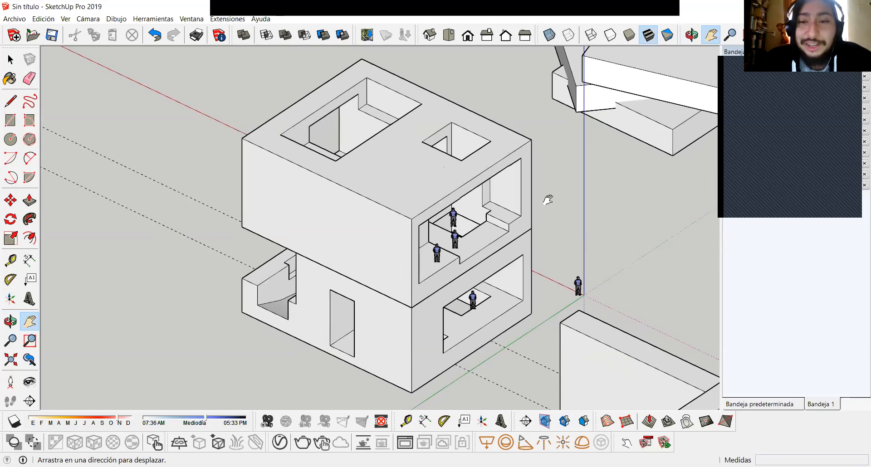
# Examine the building together with the neighbouring rotated slabs and walled volume from around the whole scene.
pyautogui.press('space')
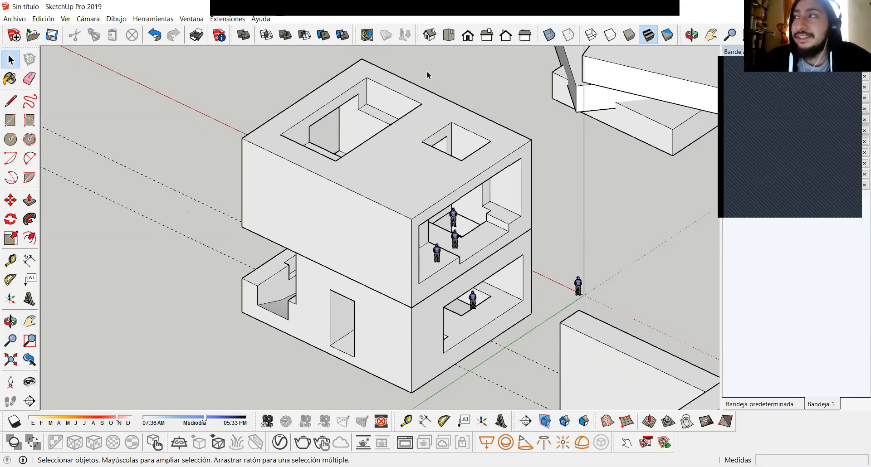
pyautogui.scroll(-2, 401, 118)
pyautogui.scroll(-1, 397, 177)
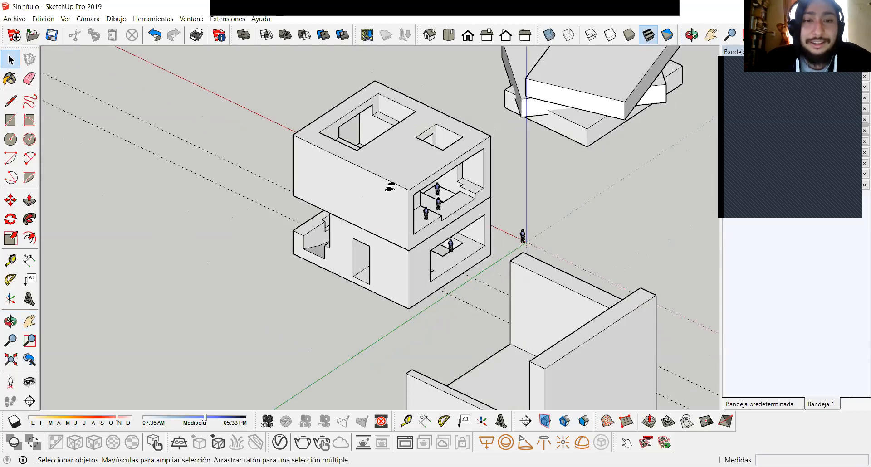
pyautogui.keyDown('shift'); pyautogui.moveTo(408, 198); pyautogui.dragTo(386, 184, button='middle'); pyautogui.keyUp('shift')
pyautogui.scroll(-1, 405, 206)
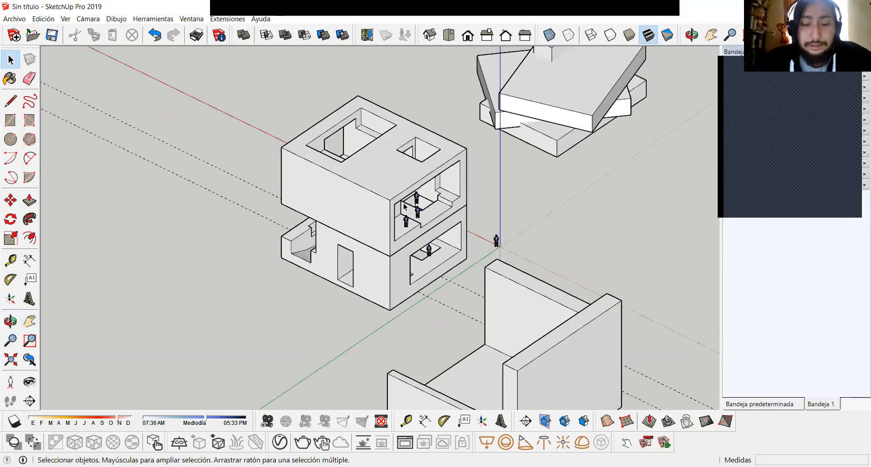
pyautogui.scroll(-2, 405, 267)
pyautogui.moveTo(405, 267); pyautogui.dragTo(152, 234, button='middle')
pyautogui.scroll(-2, 459, 285)
pyautogui.keyDown('shift'); pyautogui.moveTo(517, 277); pyautogui.dragTo(435, 290, button='middle'); pyautogui.keyUp('shift')
pyautogui.moveTo(435, 290); pyautogui.dragTo(182, 277, button='middle')
pyautogui.keyDown('shift'); pyautogui.moveTo(401, 268); pyautogui.dragTo(471, 221, button='middle'); pyautogui.keyUp('shift')
pyautogui.scroll(2, 409, 270)
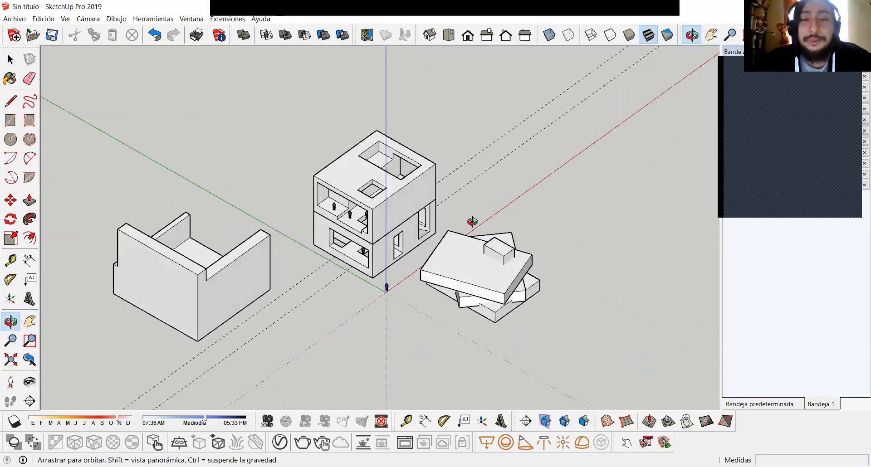
pyautogui.scroll(3, 461, 231)
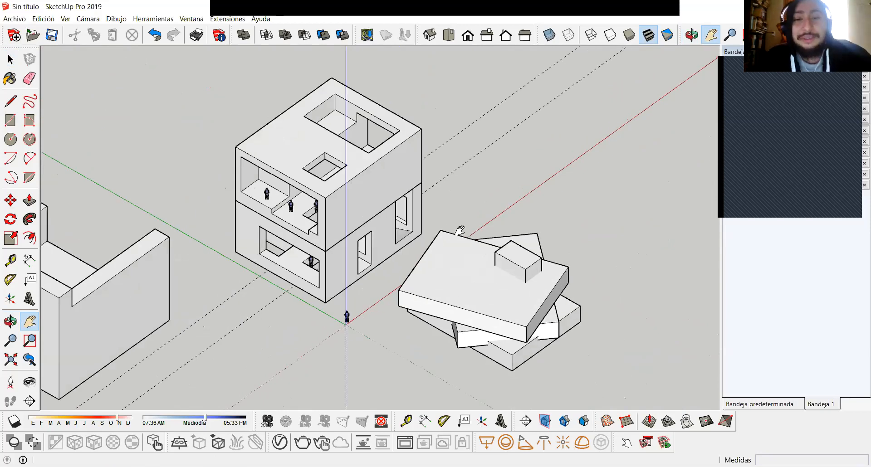
pyautogui.keyDown('shift'); pyautogui.moveTo(445, 217); pyautogui.dragTo(455, 218, button='middle'); pyautogui.keyUp('shift')
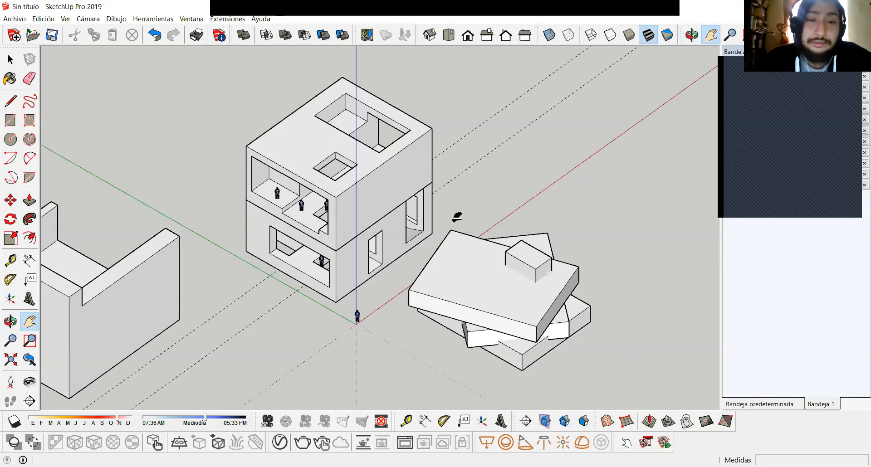
pyautogui.press('space')
pyautogui.click(523, 316)
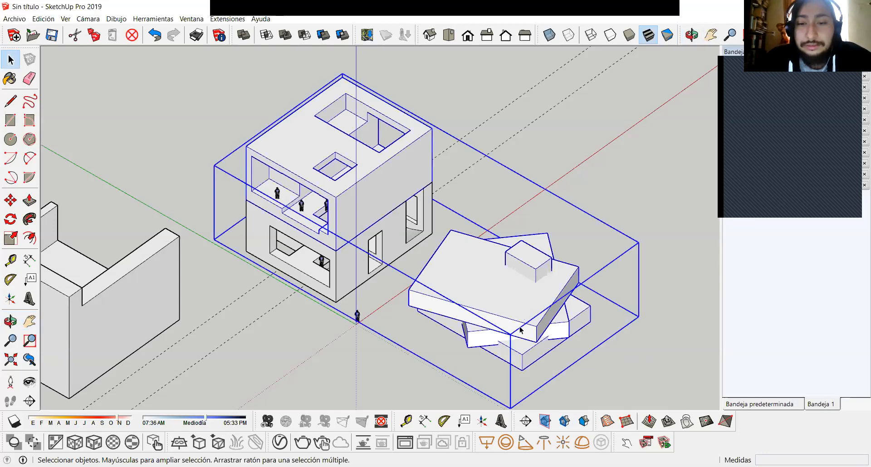
pyautogui.doubleClick(529, 331)
pyautogui.click(529, 331)
pyautogui.keyDown('shift'); pyautogui.click(554, 334); pyautogui.keyUp('shift')
pyautogui.keyDown('shift'); pyautogui.click(537, 349); pyautogui.keyUp('shift')
pyautogui.keyDown('shift'); pyautogui.click(522, 258); pyautogui.keyUp('shift')
pyautogui.rightClick(523, 257)
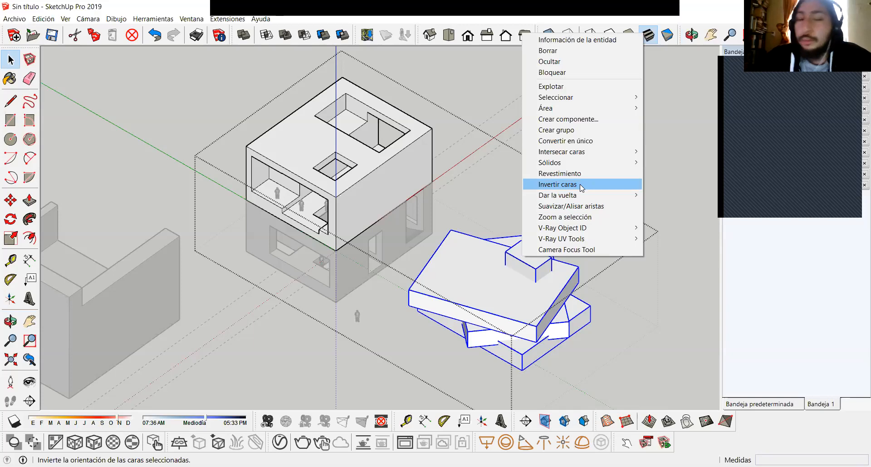
pyautogui.click(485, 161)
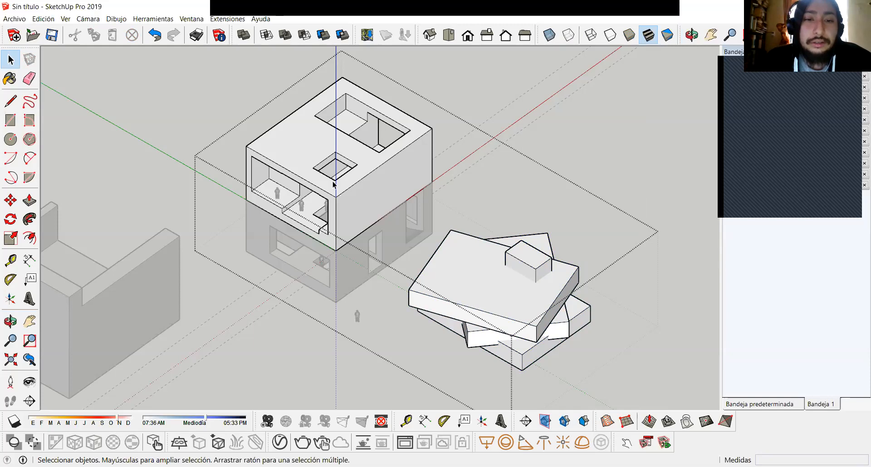
pyautogui.click(448, 93)
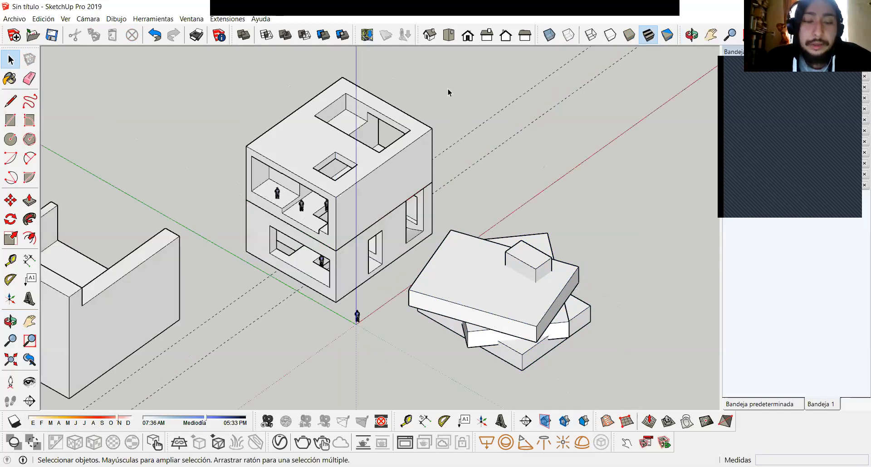
# Hide the stacked rotated slabs and the tall box inside the upper volume's group, and leave the group.
pyautogui.click(522, 308)
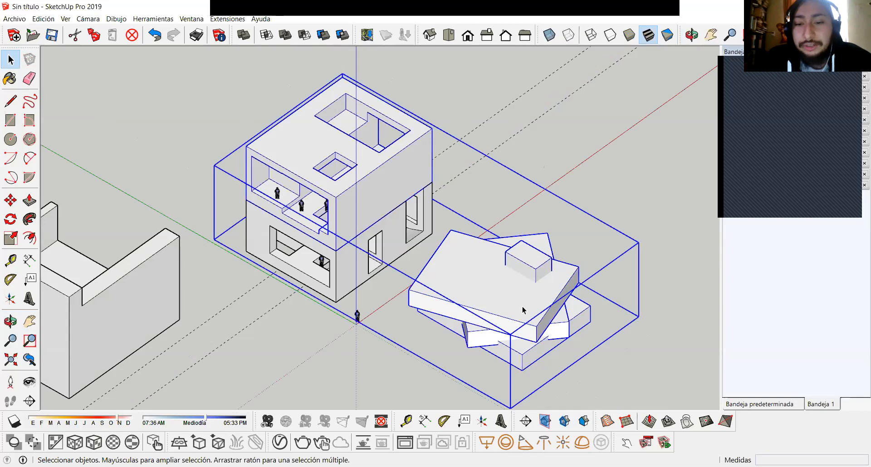
pyautogui.doubleClick(521, 307)
pyautogui.click(522, 306)
pyautogui.keyDown('shift'); pyautogui.click(572, 321); pyautogui.keyUp('shift')
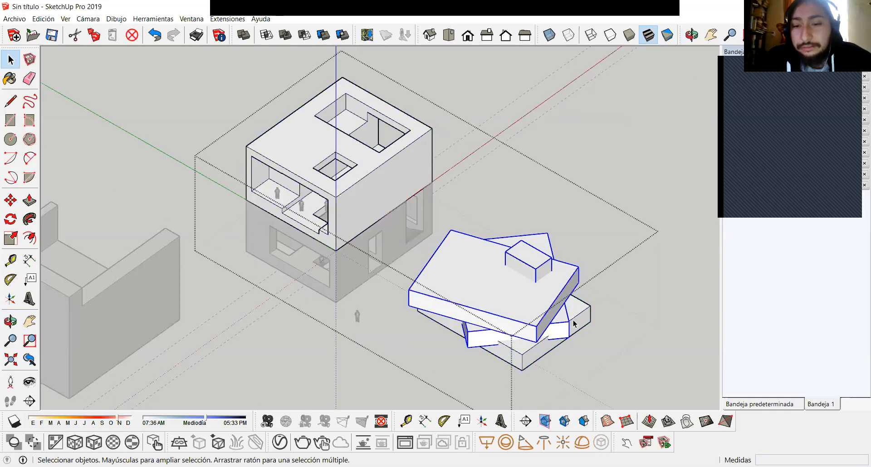
pyautogui.keyDown('shift'); pyautogui.click(574, 315); pyautogui.keyUp('shift')
pyautogui.rightClick(522, 300)
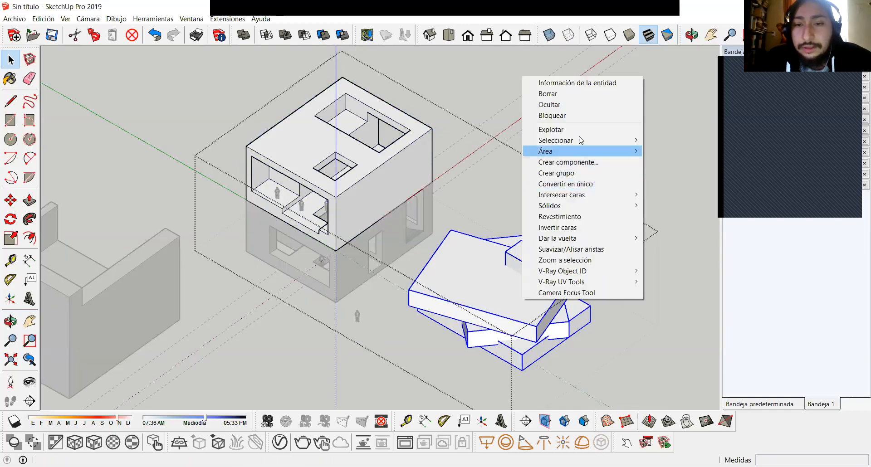
pyautogui.click(575, 105)
pyautogui.rightClick(535, 269)
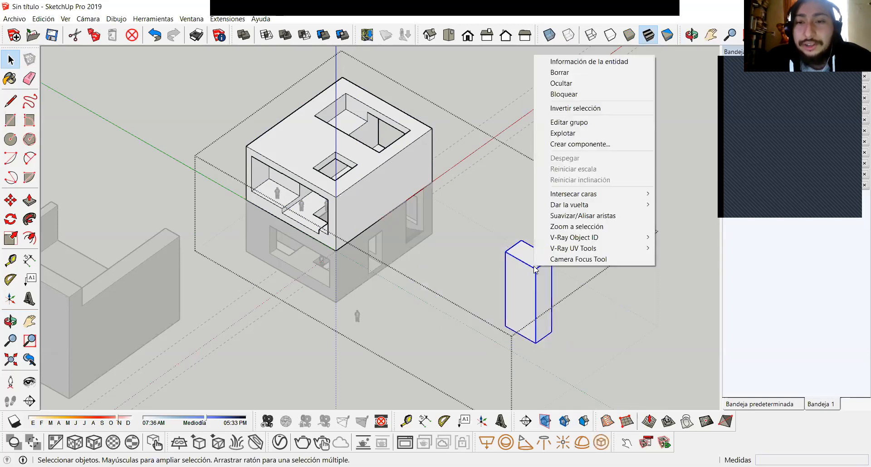
pyautogui.click(562, 83)
pyautogui.click(618, 179)
# Hide all connected faces and edges of the walled volume beside the building.
pyautogui.click(102, 311)
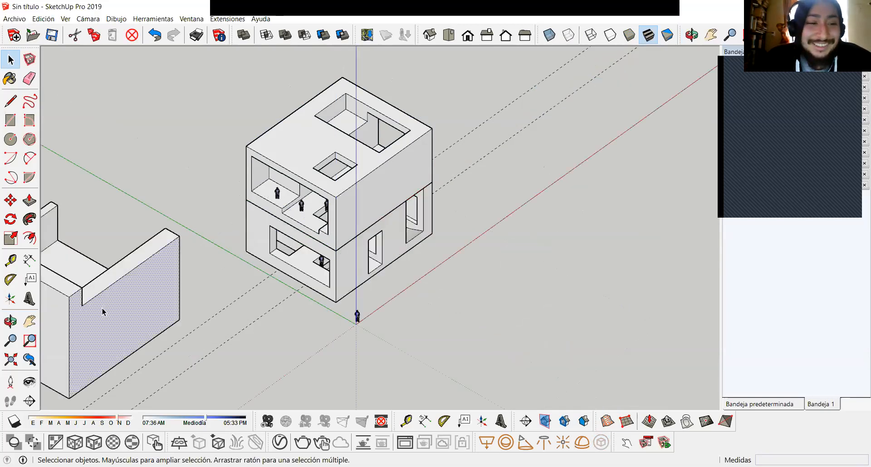
pyautogui.tripleClick(99, 311)
pyautogui.rightClick(102, 310)
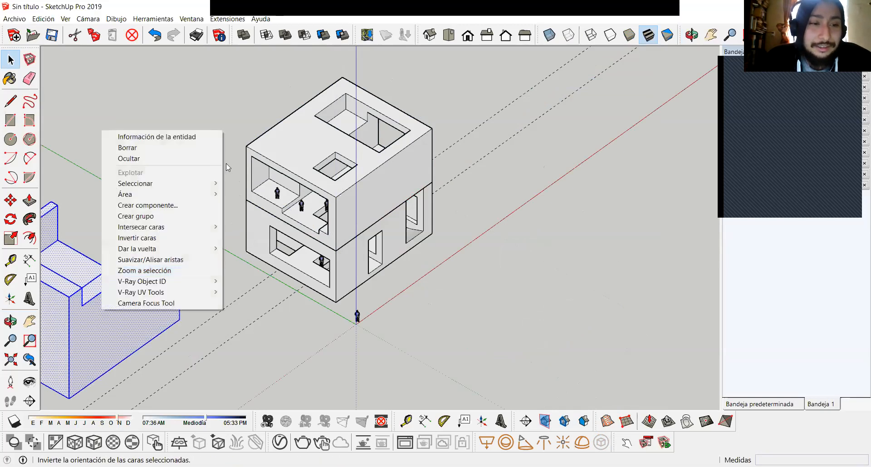
pyautogui.click(155, 158)
# Place the camera on the ground in front of the building's near corner with Position Camera.
pyautogui.press('h')
pyautogui.moveTo(208, 220); pyautogui.dragTo(323, 232)
pyautogui.scroll(-2, 323, 230)
pyautogui.moveTo(380, 237); pyautogui.dragTo(361, 260)
pyautogui.scroll(3, 362, 261)
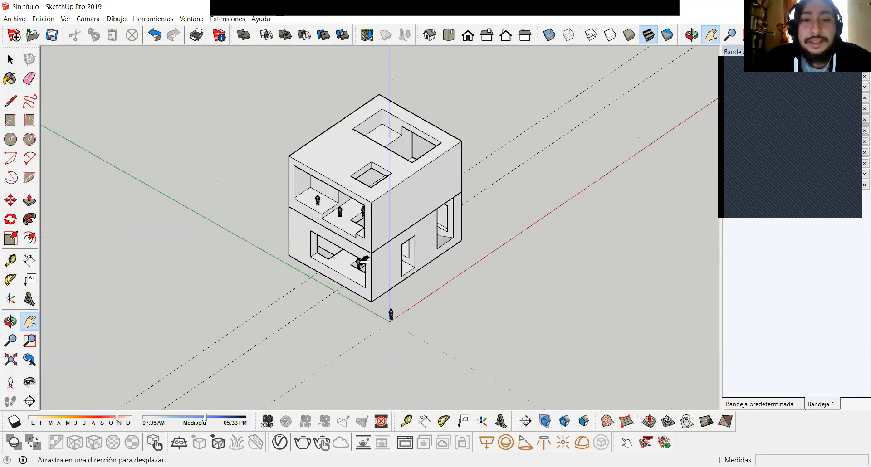
pyautogui.moveTo(374, 256); pyautogui.dragTo(382, 254, button='middle')
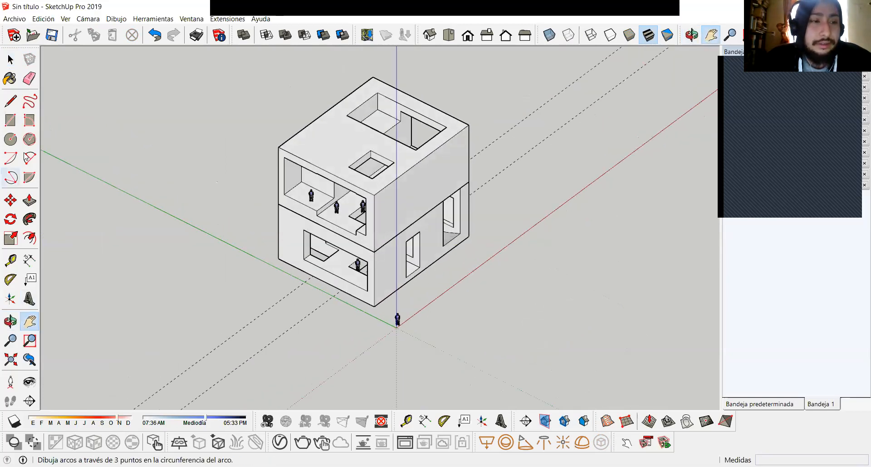
pyautogui.click(11, 382)
pyautogui.click(380, 362)
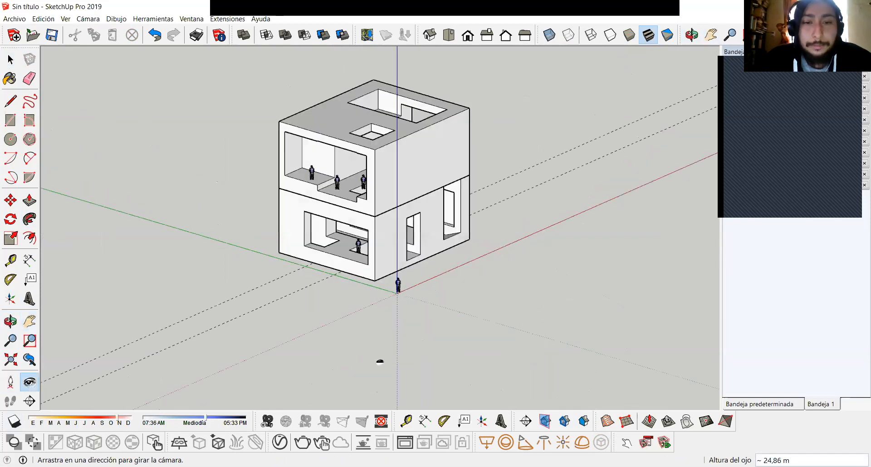
# Switch the camera to two-point perspective and frame the whole building from its near corner.
pyautogui.click(88, 19)
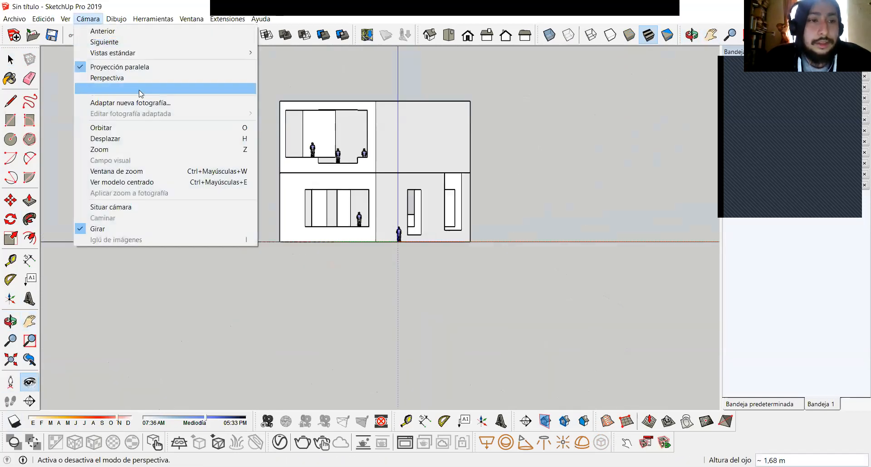
pyautogui.click(139, 90)
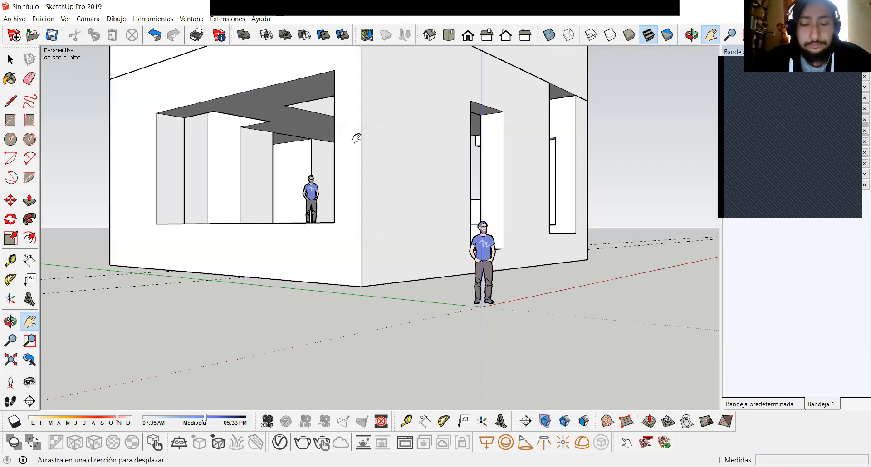
pyautogui.moveTo(395, 107); pyautogui.dragTo(399, 219)
pyautogui.scroll(-2, 397, 231)
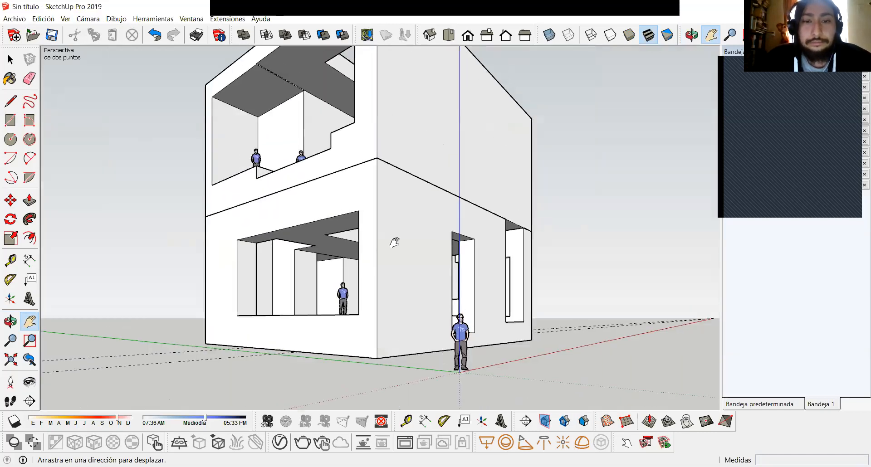
pyautogui.scroll(-4, 395, 243)
pyautogui.moveTo(384, 268); pyautogui.dragTo(385, 276)
pyautogui.scroll(1, 385, 276)
pyautogui.moveTo(384, 284); pyautogui.dragTo(384, 283)
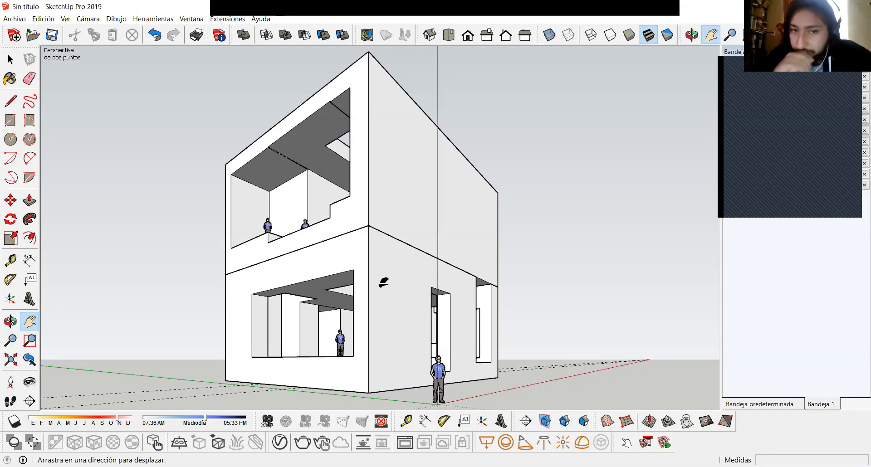
# Highlight the upper volume to view the full extent of its group, and clear the selection.
pyautogui.press('space')
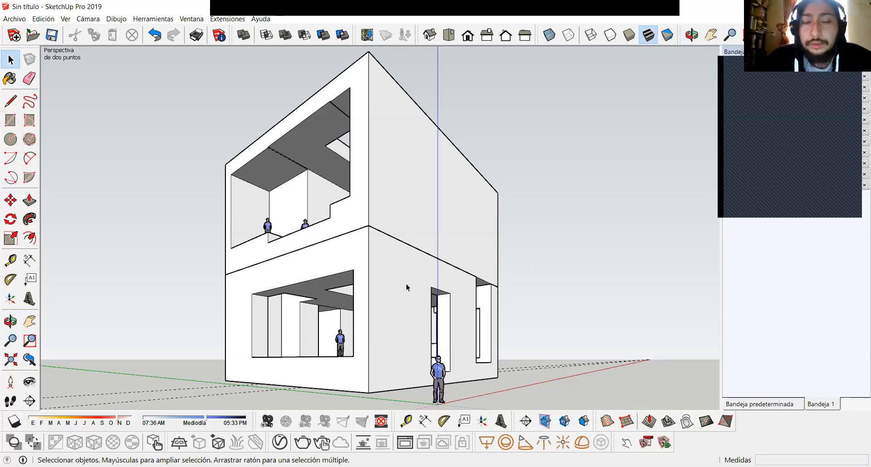
pyautogui.tripleClick(390, 264)
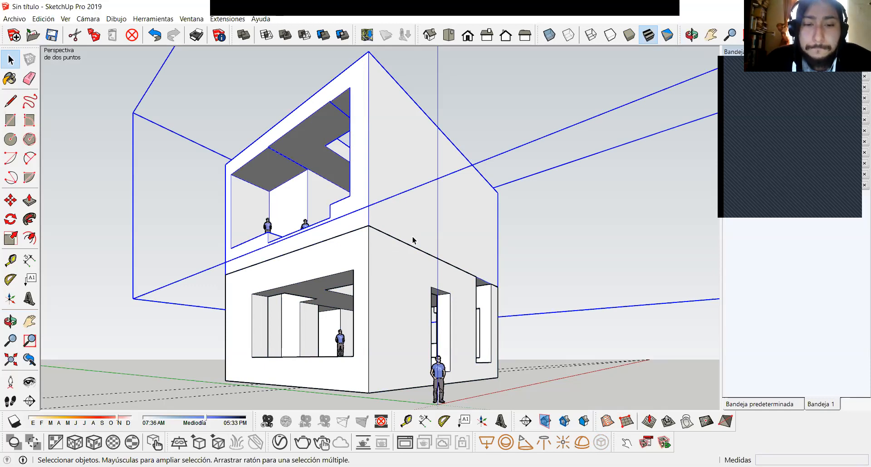
pyautogui.scroll(-1, 412, 236)
pyautogui.press('h')
pyautogui.moveTo(412, 228); pyautogui.dragTo(409, 224)
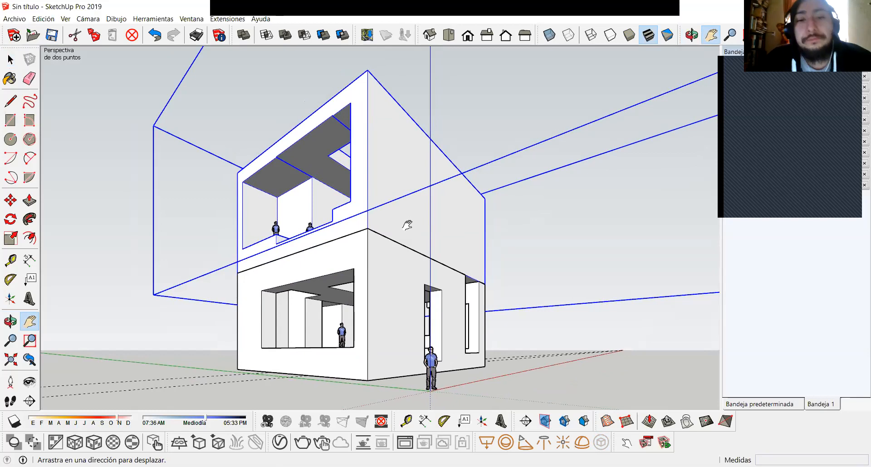
pyautogui.moveTo(408, 224); pyautogui.dragTo(414, 225)
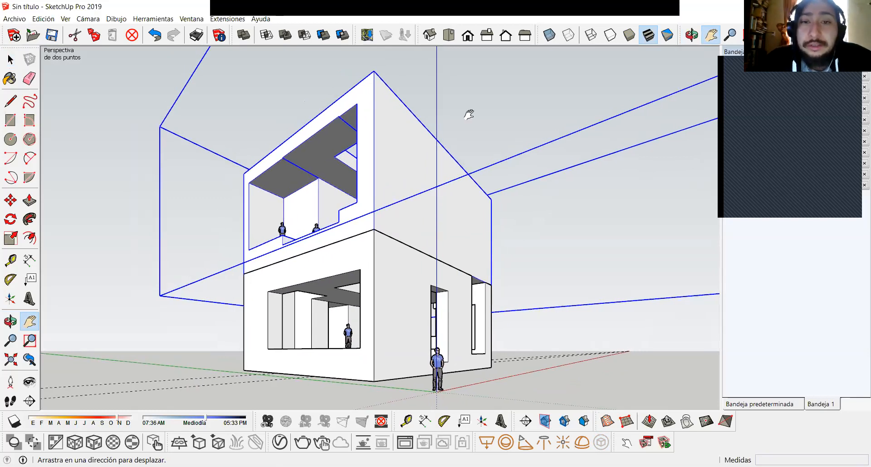
pyautogui.press('space')
pyautogui.click(137, 219)
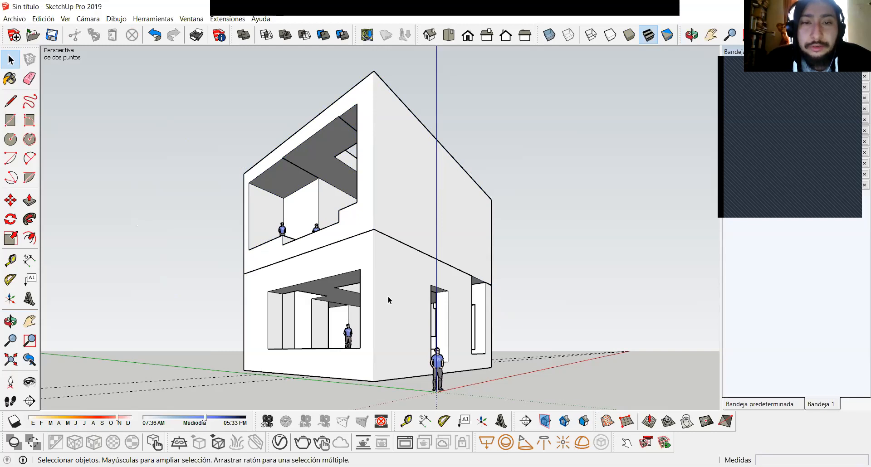
# Measure the upper volume's long top edge from the far corner to the near corner with the Tape Measure.
pyautogui.moveTo(258, 260)
pyautogui.keyDown('shift'); pyautogui.mouseDown(button='middle')
pyautogui.moveTo(263, 283)
pyautogui.moveTo(269, 252)
pyautogui.mouseUp(button='middle'); pyautogui.keyUp('shift')
pyautogui.moveTo(352, 306)
pyautogui.mouseDown(button='middle')
pyautogui.moveTo(347, 401)
pyautogui.moveTo(346, 319)
pyautogui.mouseUp(button='middle')
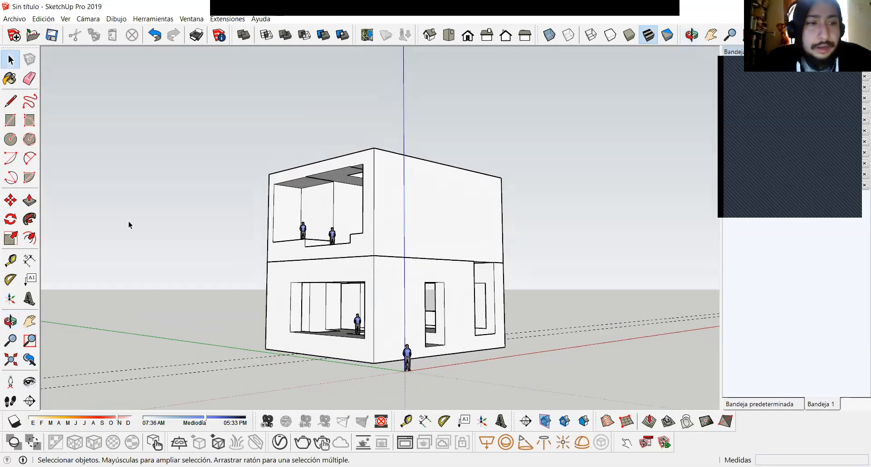
pyautogui.click(10, 260)
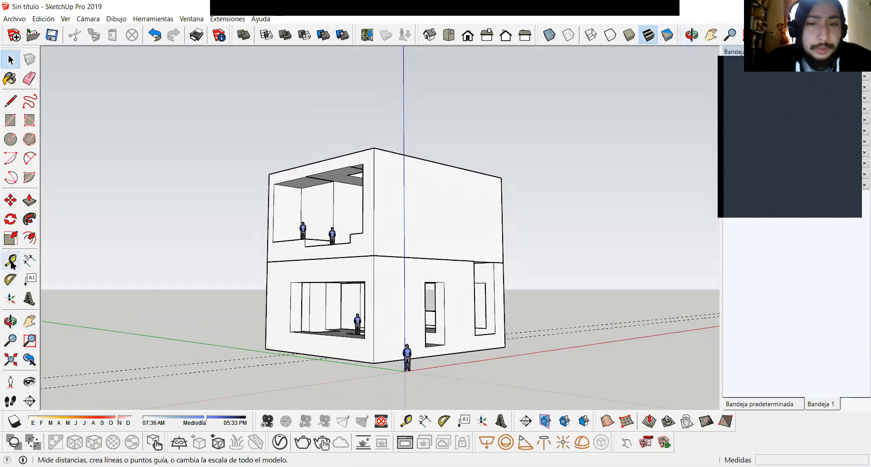
pyautogui.click(502, 178)
pyautogui.press('Escape')
pyautogui.click(502, 178)
pyautogui.click(374, 148)
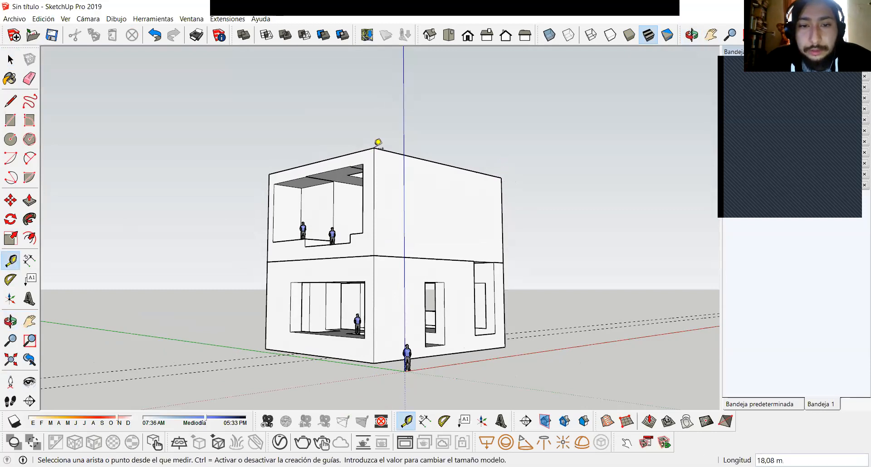
pyautogui.click(378, 142)
pyautogui.moveTo(267, 175); pyautogui.dragTo(358, 312, button='middle')
pyautogui.press('space')
pyautogui.click(10, 260)
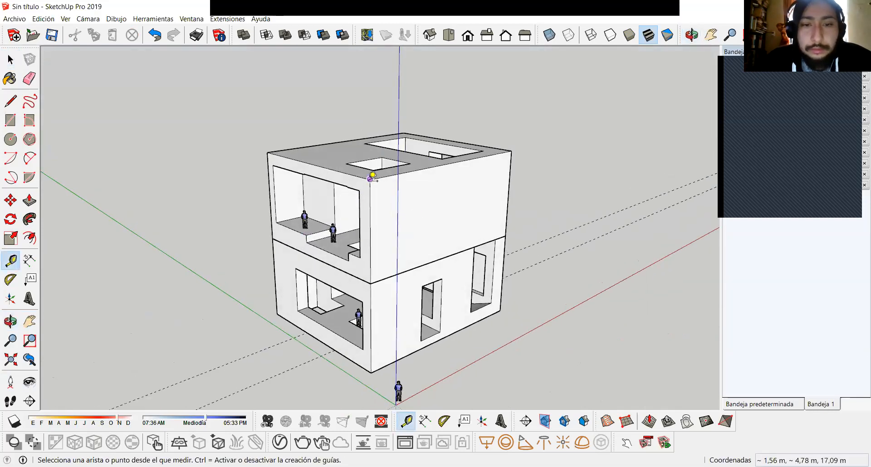
# View the building in two-point perspective again from a more distant, near-ground viewpoint.
pyautogui.moveTo(359, 200); pyautogui.dragTo(338, 205, button='middle')
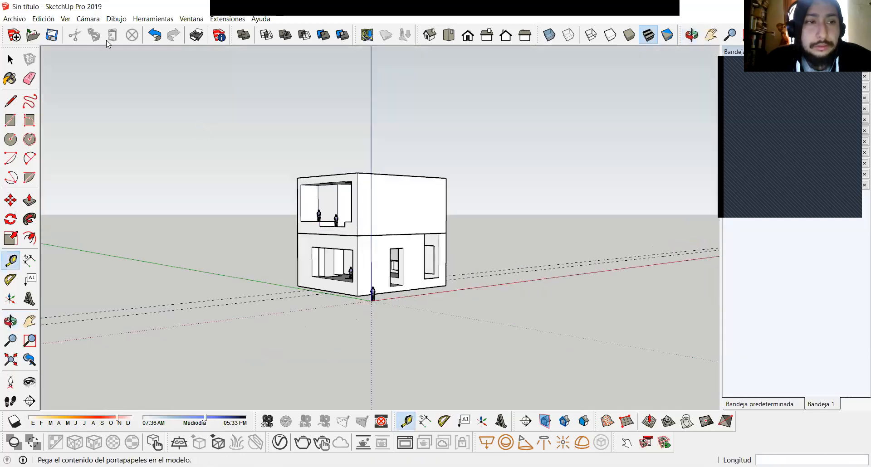
pyautogui.click(82, 19)
pyautogui.click(173, 89)
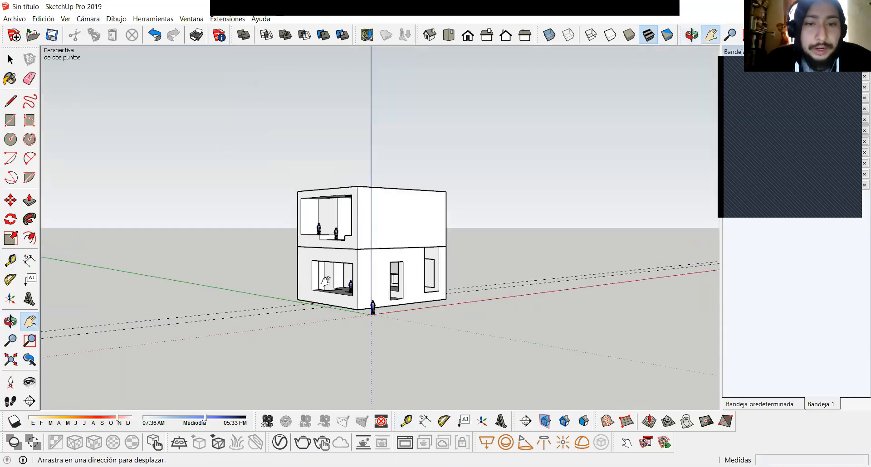
# Examine the roof openings and facade cutouts of both stacked volumes from above.
pyautogui.moveTo(367, 279); pyautogui.dragTo(320, 344, button='middle')
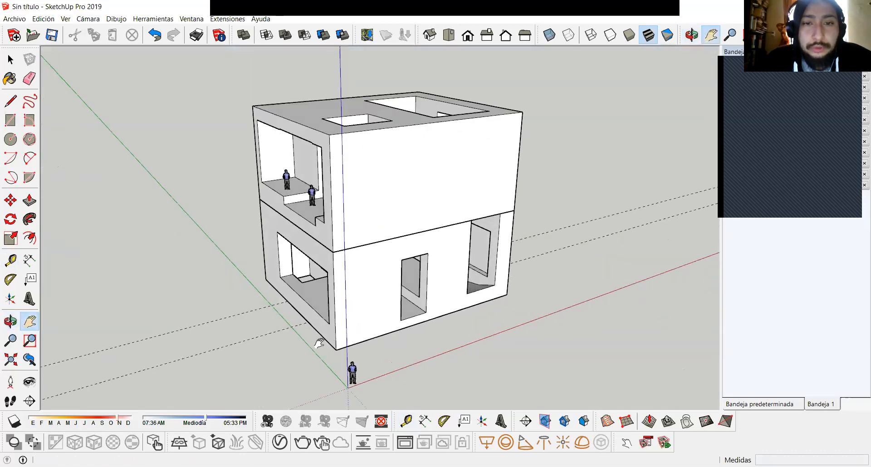
pyautogui.moveTo(354, 279); pyautogui.dragTo(371, 323, button='middle')
pyautogui.scroll(-5, 371, 323)
pyautogui.moveTo(369, 313); pyautogui.dragTo(369, 284)
pyautogui.moveTo(369, 284); pyautogui.dragTo(371, 195, button='middle')
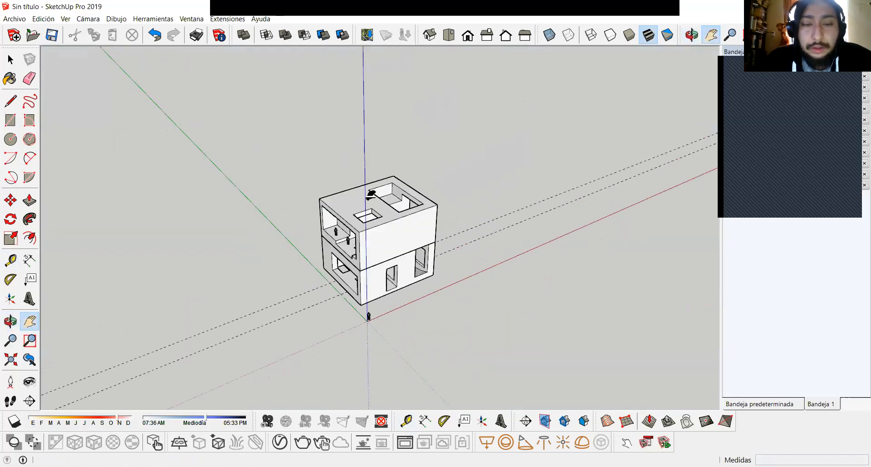
pyautogui.scroll(3, 367, 254)
pyautogui.scroll(2, 366, 265)
# Highlight the upper and lower volumes in turn to compare them as separate groups, ending on the lower one.
pyautogui.press('space')
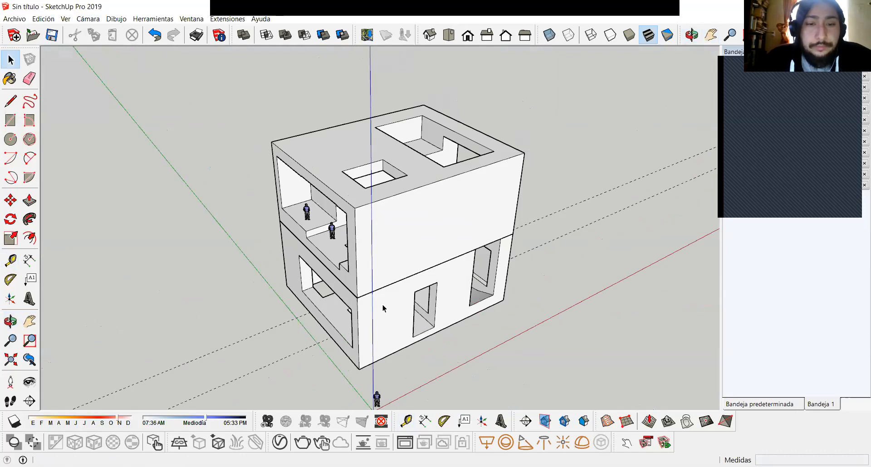
pyautogui.click(491, 167)
pyautogui.click(294, 273)
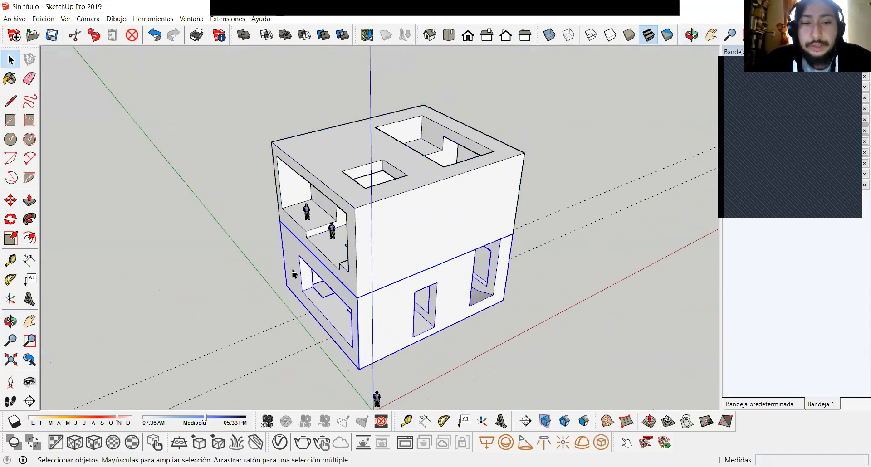
pyautogui.click(287, 161)
pyautogui.click(279, 115)
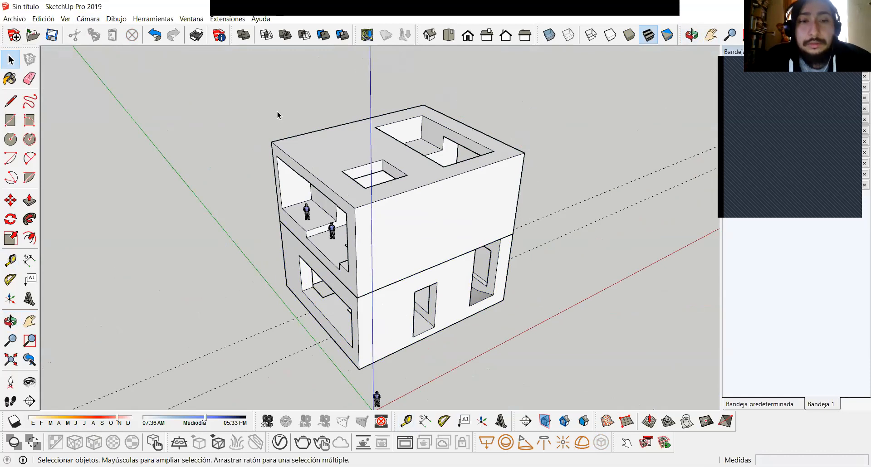
pyautogui.click(302, 164)
pyautogui.click(291, 253)
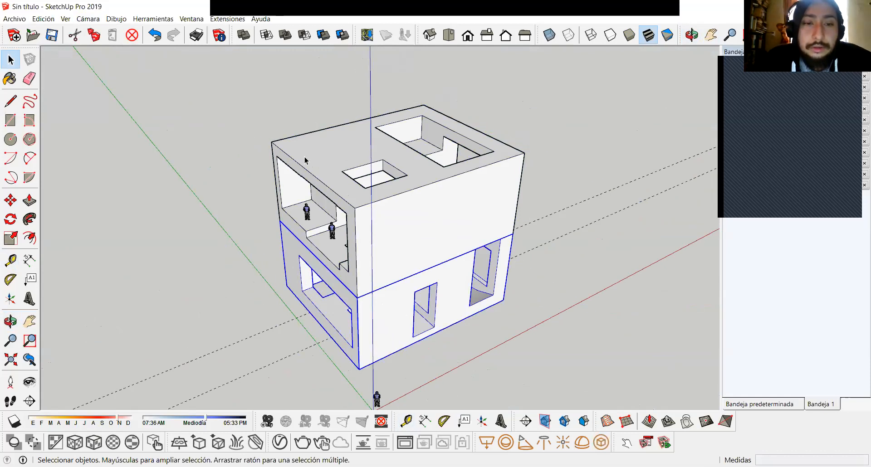